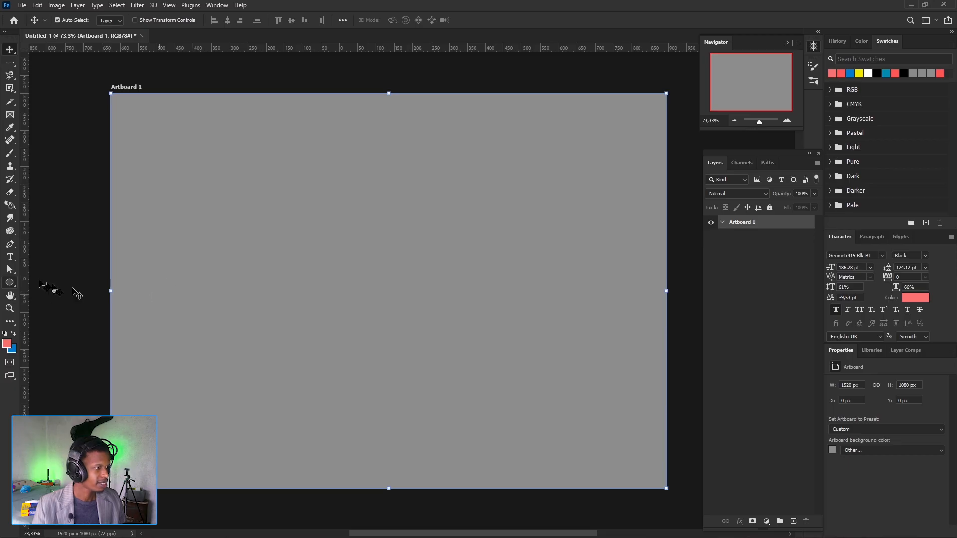
- Draw three separate pink ellipses across the artboard, about 213 × 122 px, 277 × 167 px and 326 × 190 px
click(10, 282)
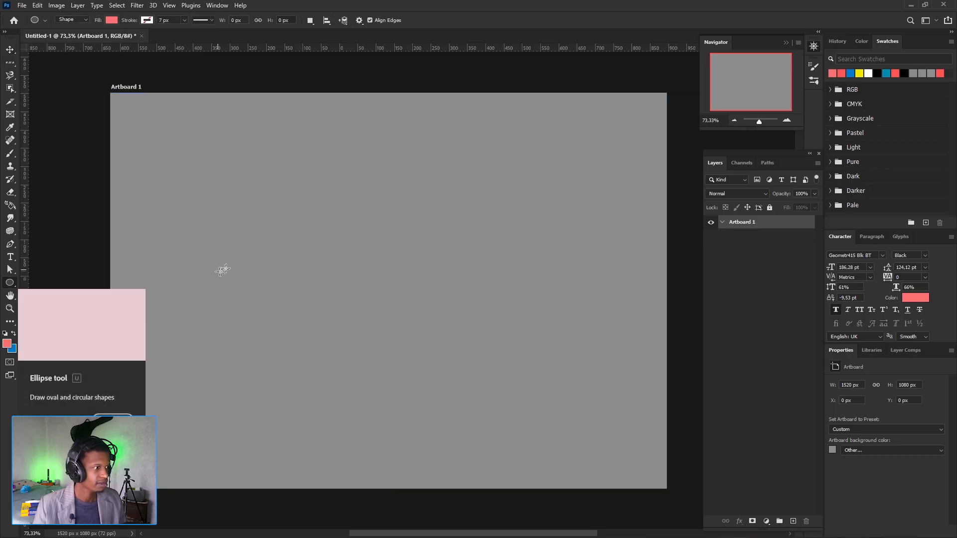
drag(173, 229, 250, 273)
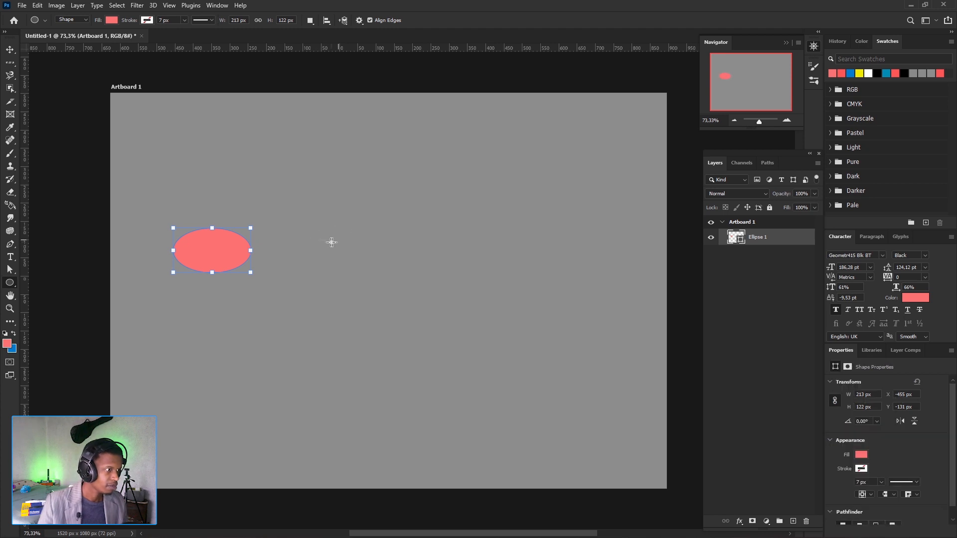
drag(307, 235, 409, 296)
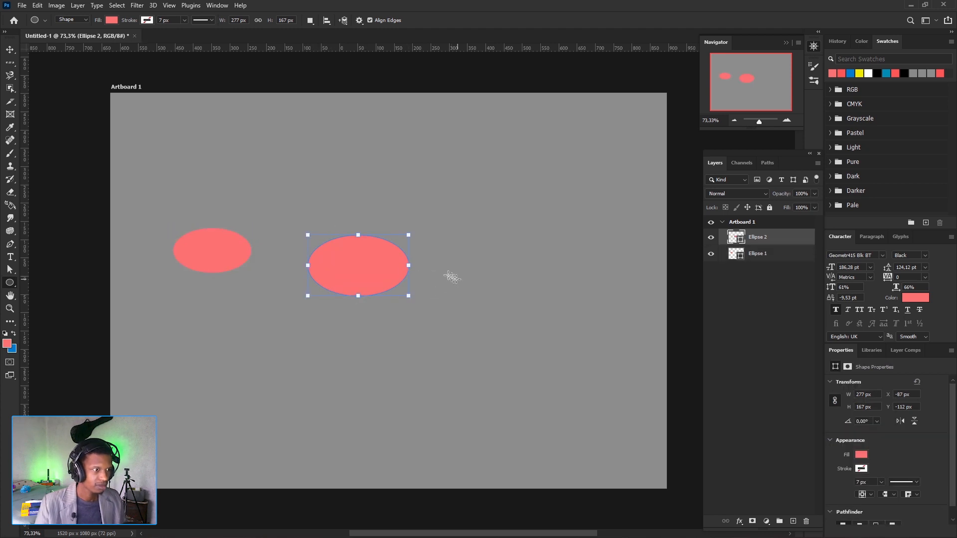
drag(442, 264, 561, 333)
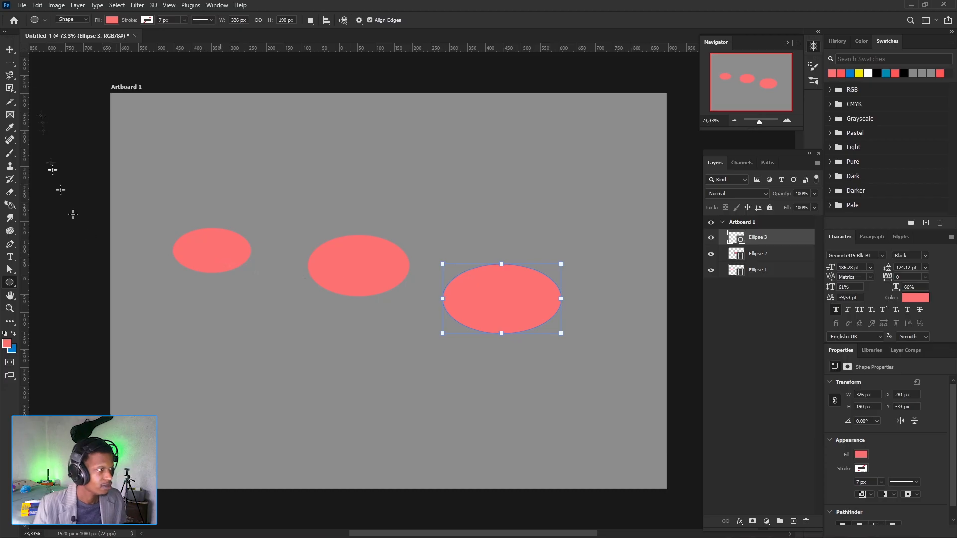
- Try moving the smallest ellipse up and to the right with the Move tool, and undo the move
click(10, 50)
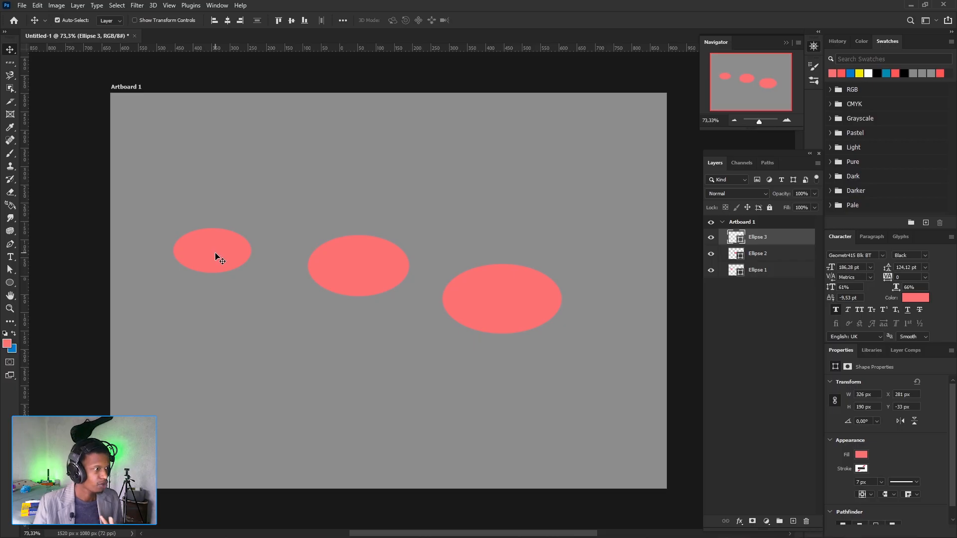
drag(215, 253, 218, 250)
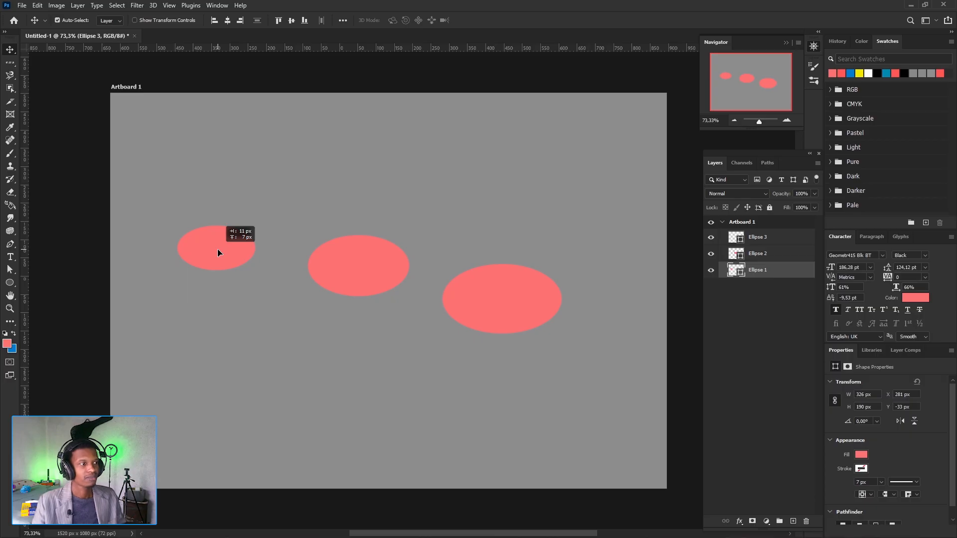
drag(217, 249, 210, 253)
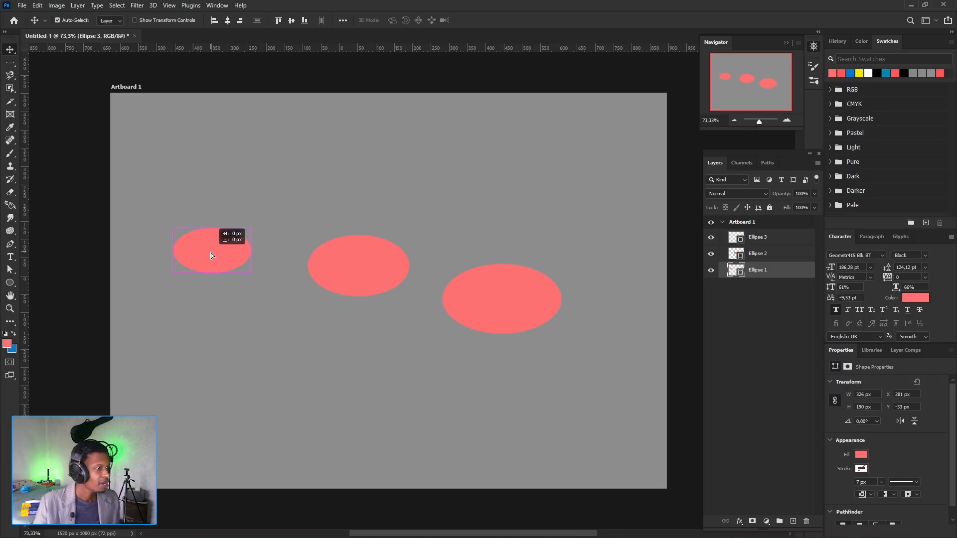
drag(211, 253, 211, 246)
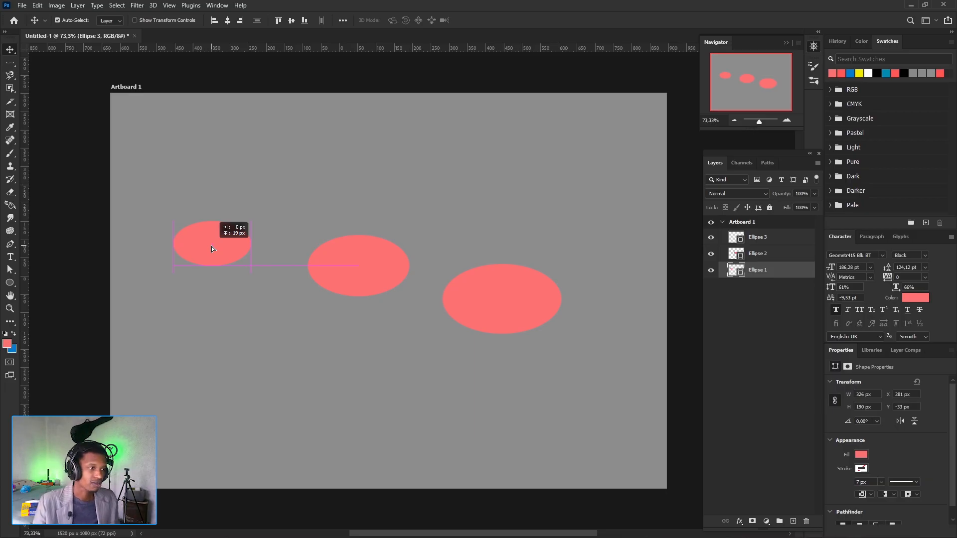
drag(212, 246, 211, 231)
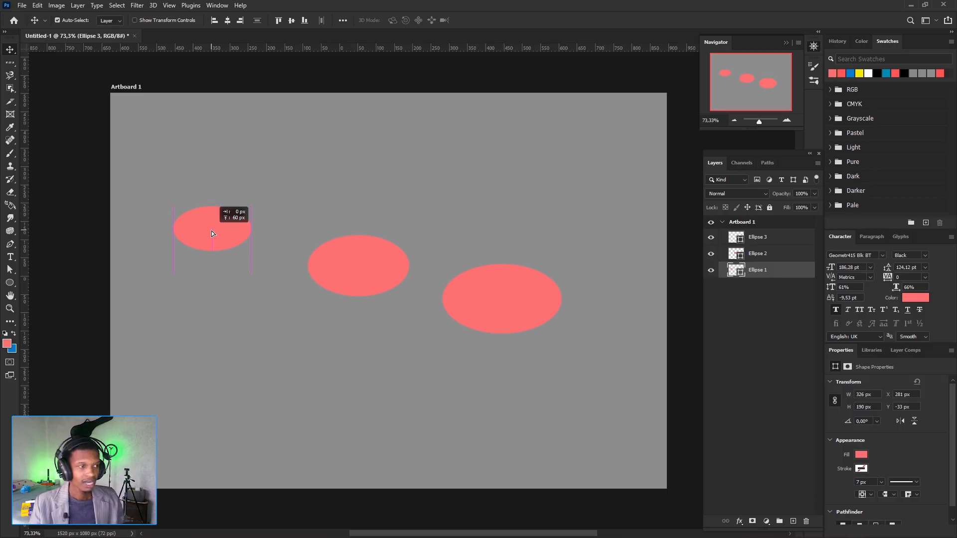
drag(211, 232, 224, 229)
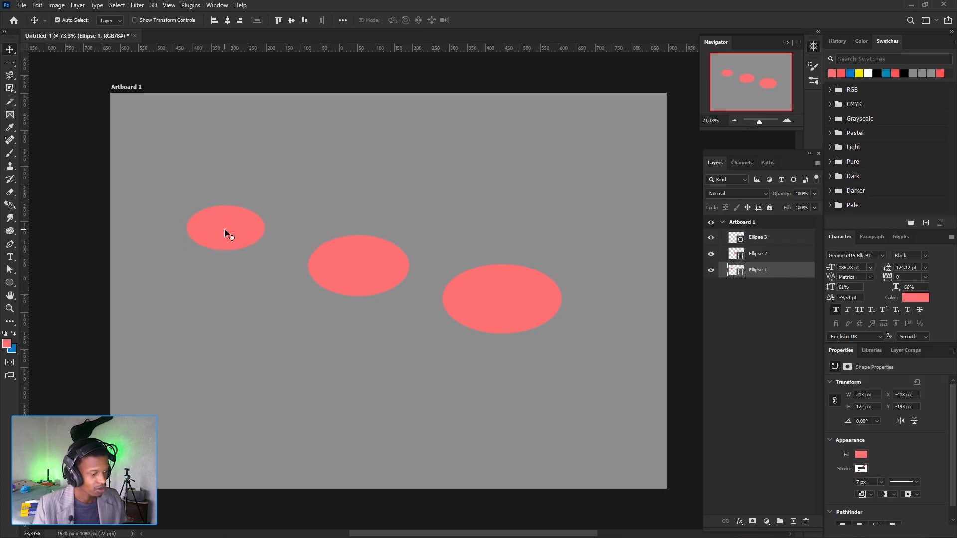
key(ctrl)
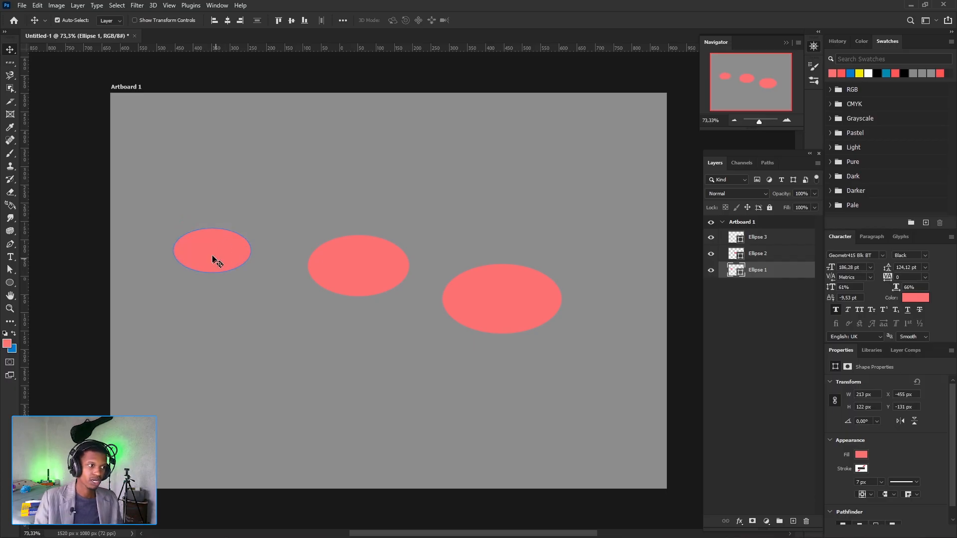
- Move the smallest ellipse above the middle one, try its edge and centre alignments, and place it beside the middle ellipse at about X -359, Y -67 px
drag(211, 250, 219, 249)
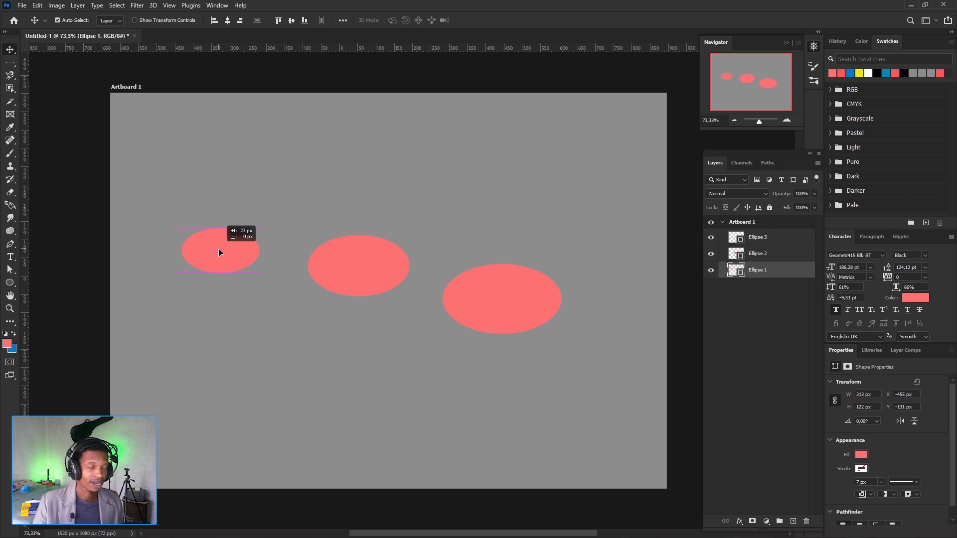
drag(219, 250, 369, 180)
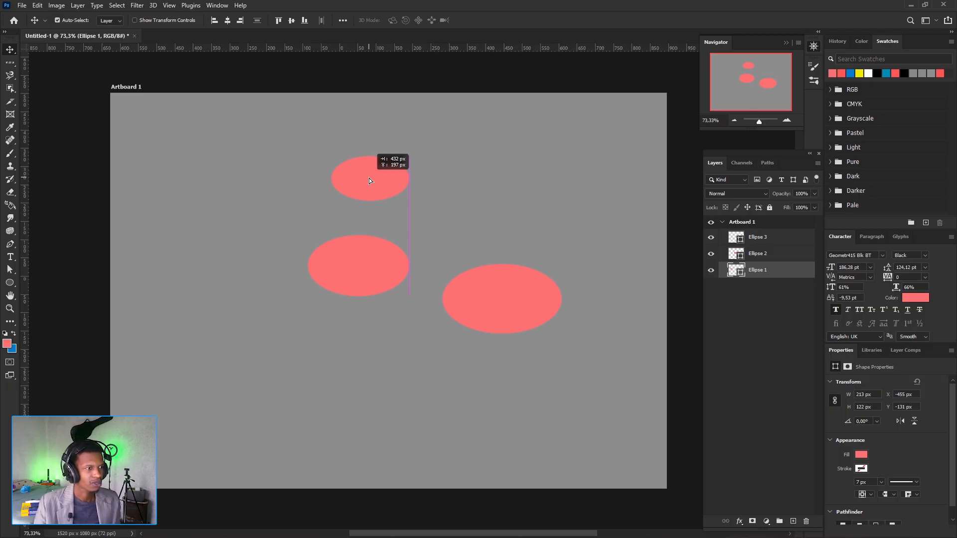
drag(369, 180, 357, 182)
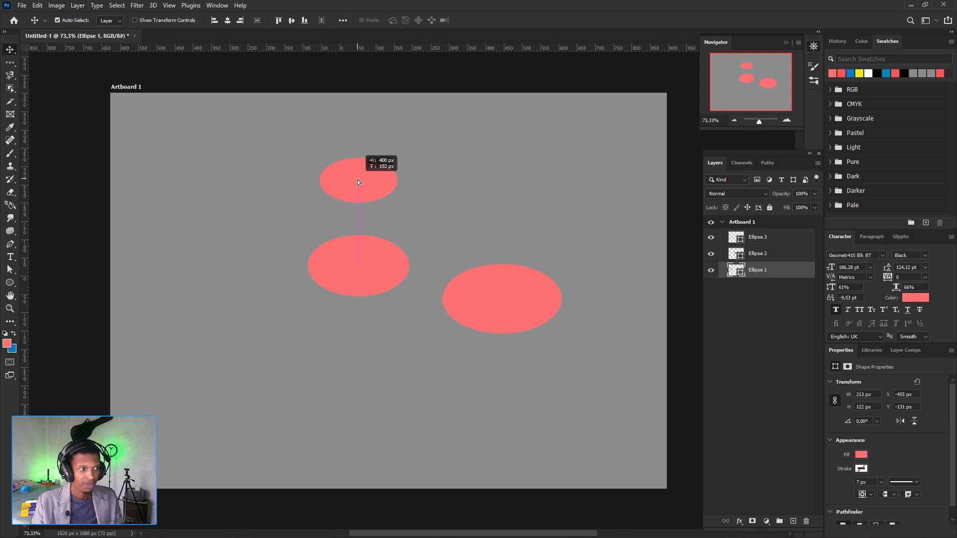
drag(358, 180, 344, 180)
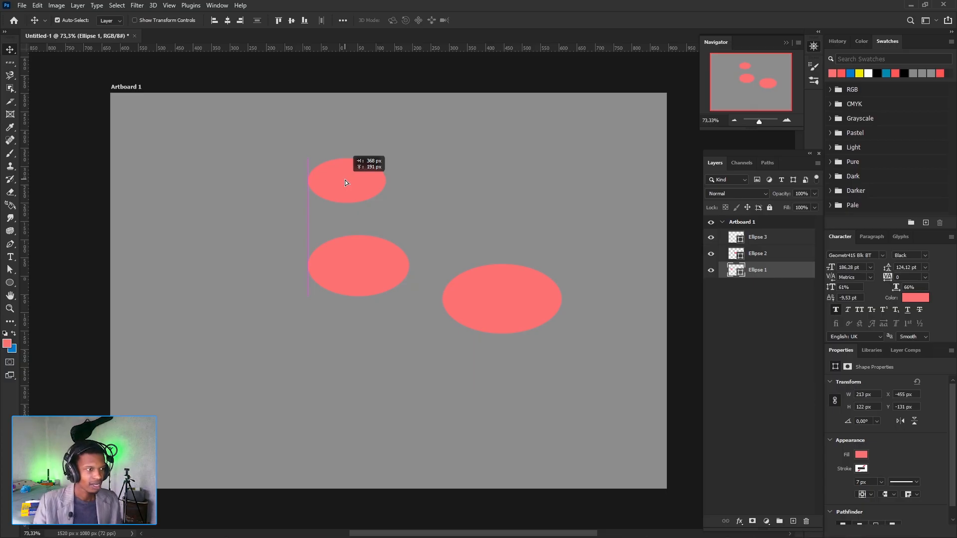
drag(345, 182, 245, 291)
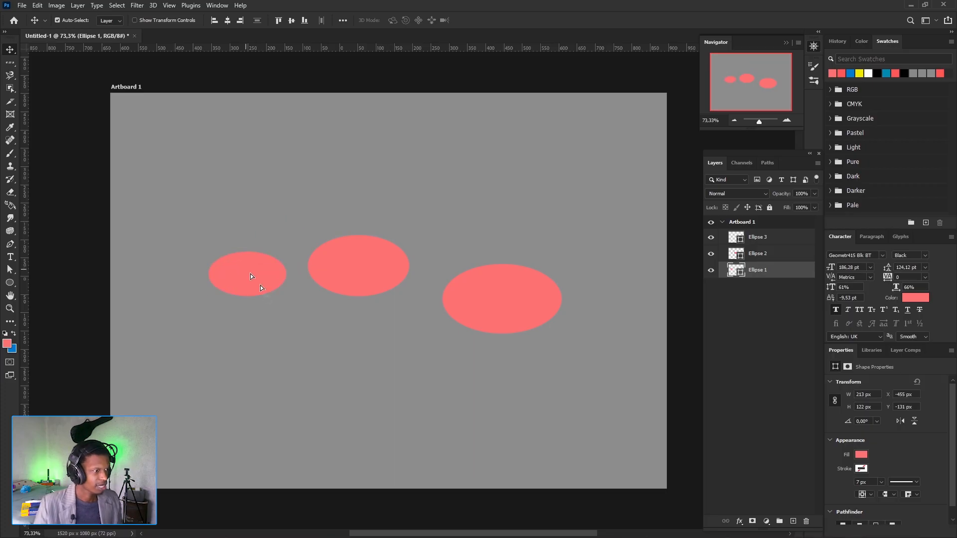
- Shift the middle ellipse slightly down to about Y -105 px and change its fill to yellow
click(355, 276)
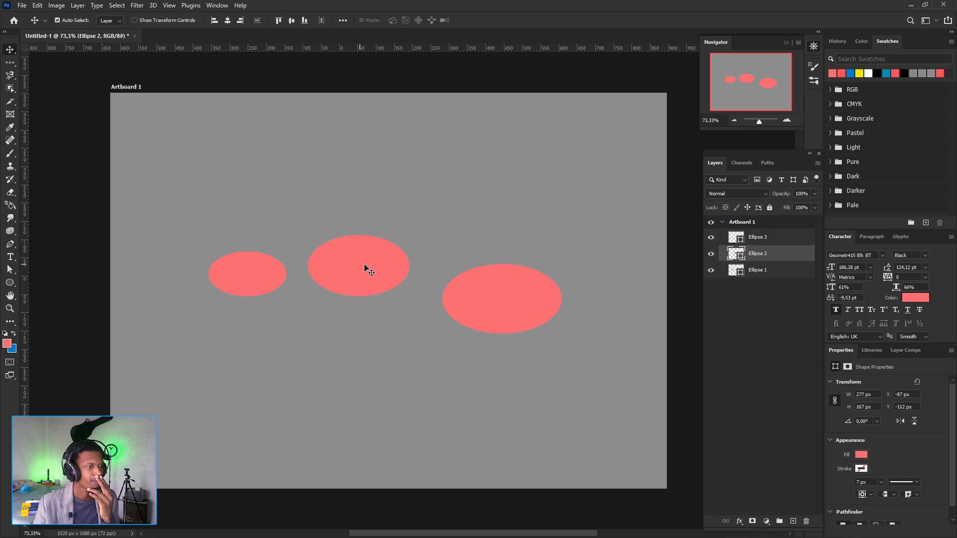
drag(367, 270, 364, 270)
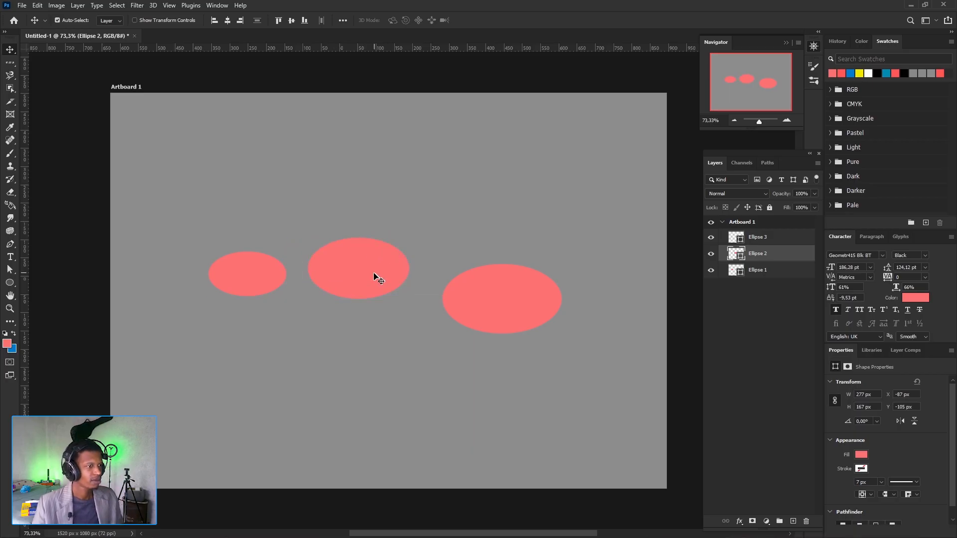
click(13, 285)
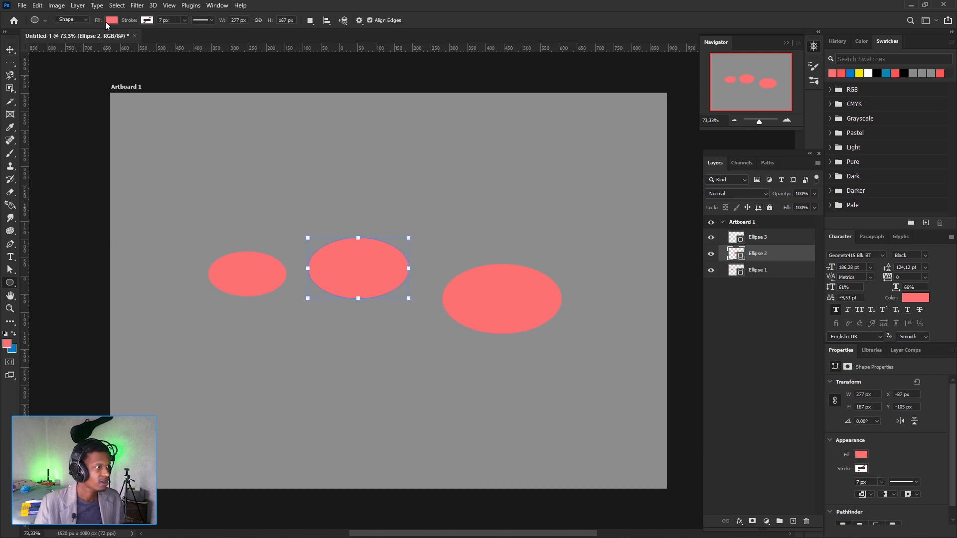
click(107, 21)
click(76, 74)
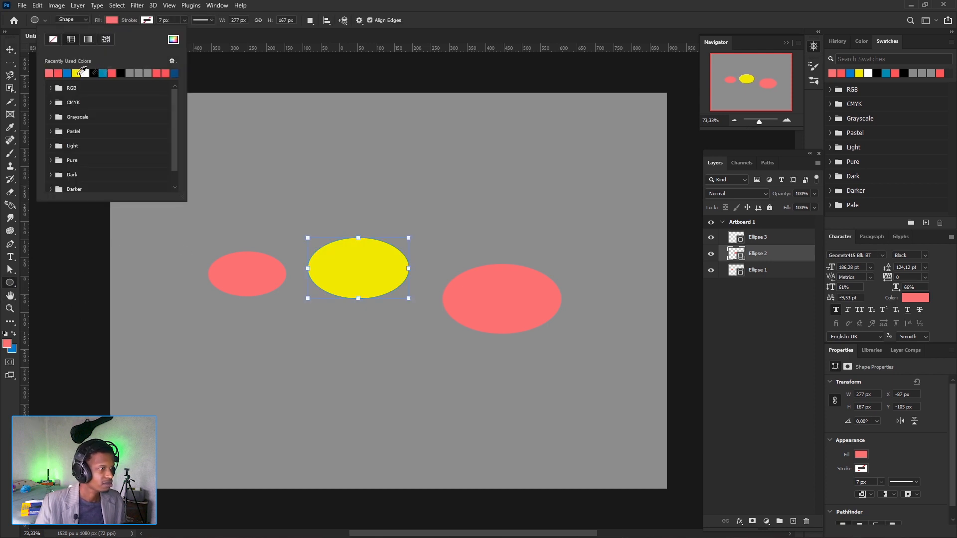
click(454, 25)
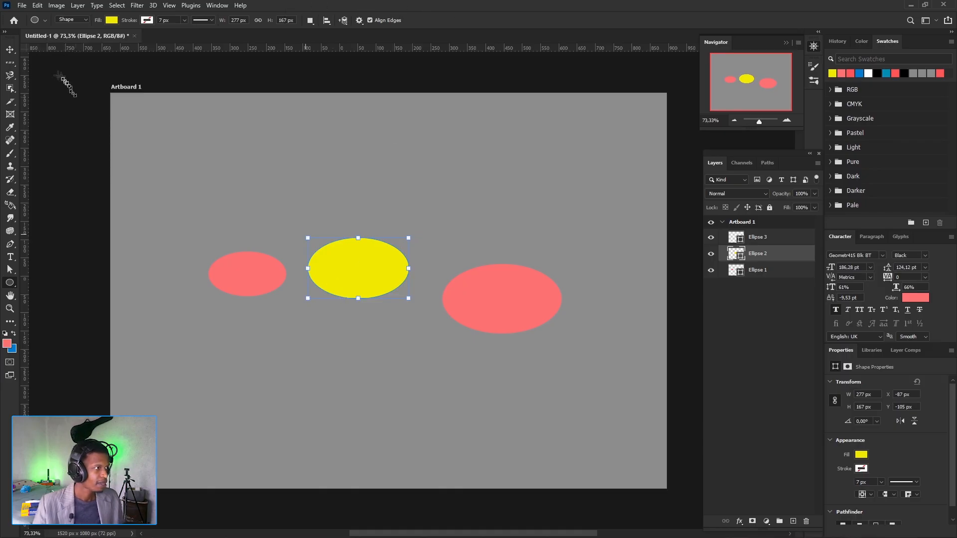
- Move the yellow ellipse over the smallest pink one and snap it centred there, at about X -391, Y -89 px
click(12, 52)
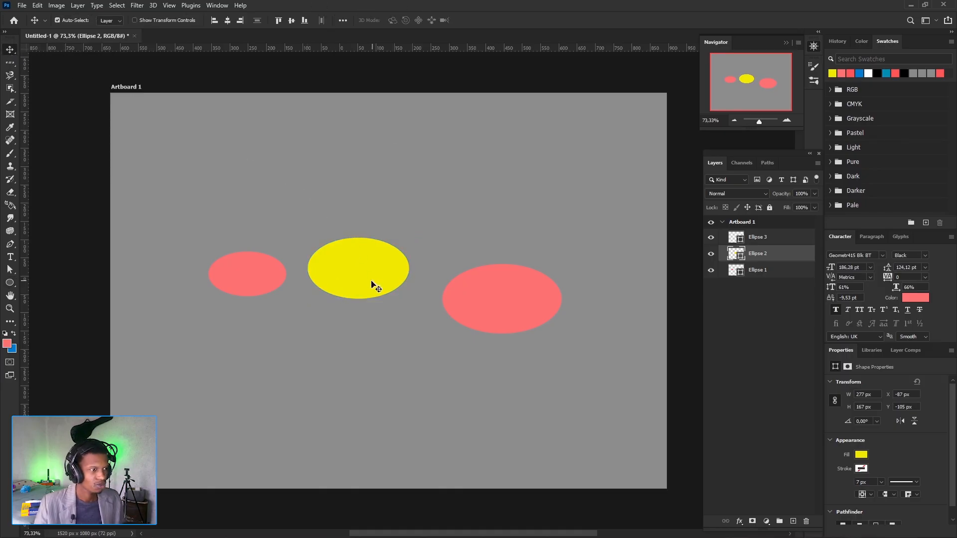
drag(368, 269, 331, 265)
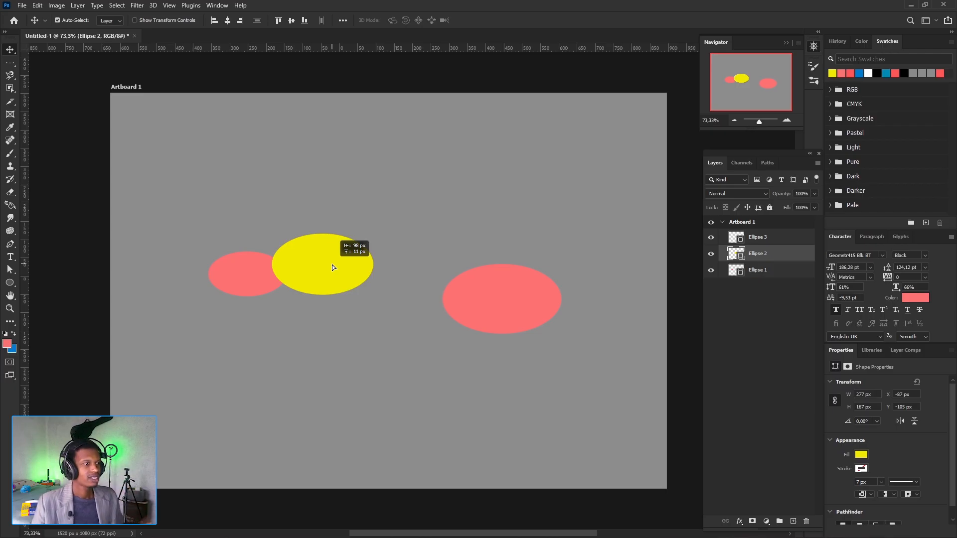
drag(332, 265, 270, 272)
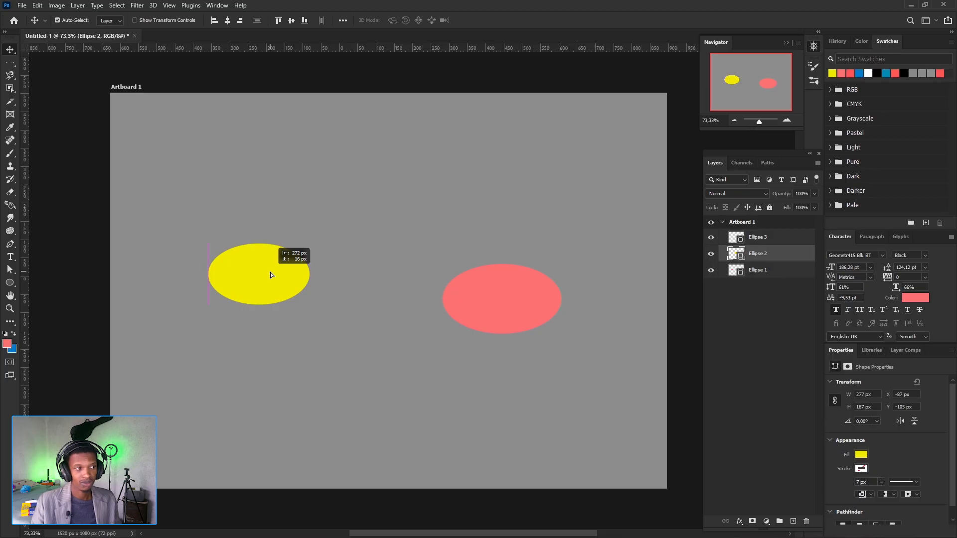
drag(270, 272, 258, 276)
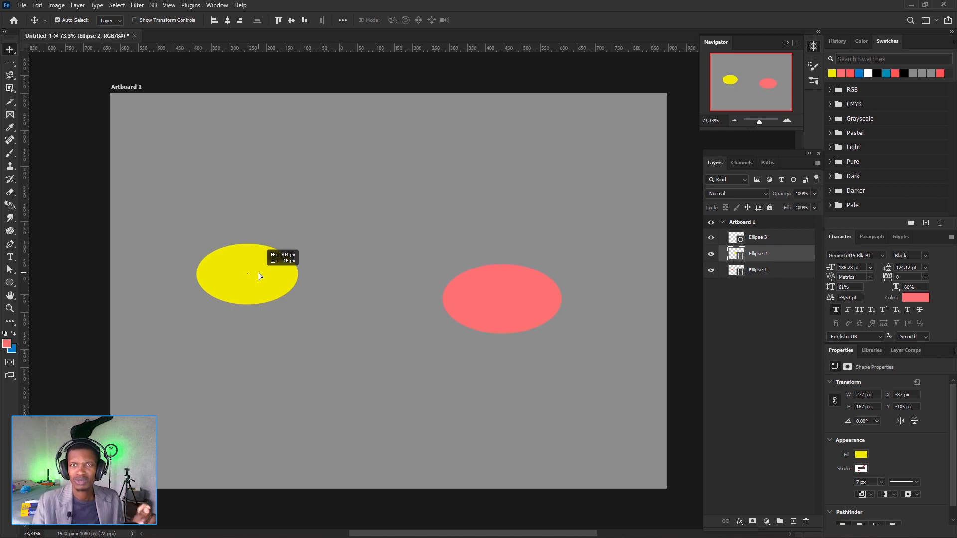
drag(259, 273, 261, 273)
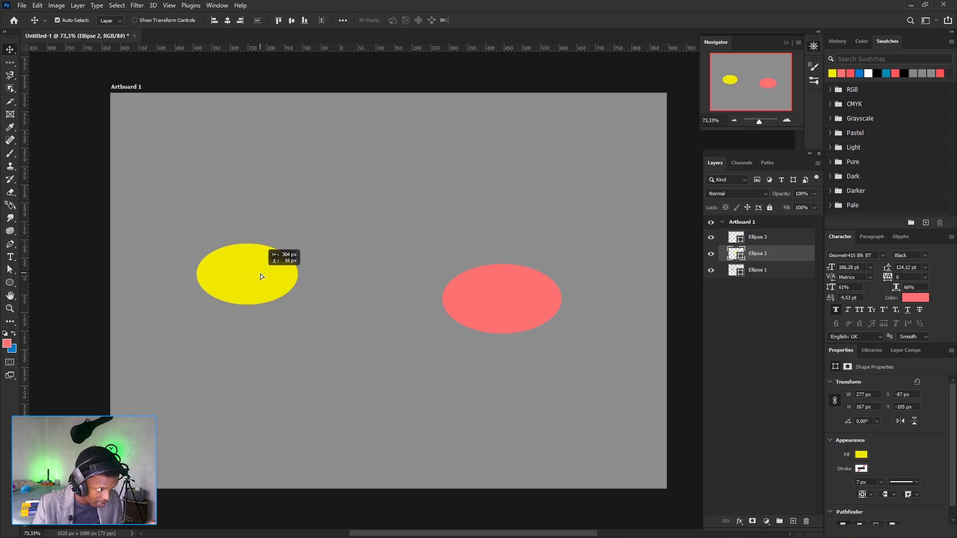
drag(260, 273, 262, 278)
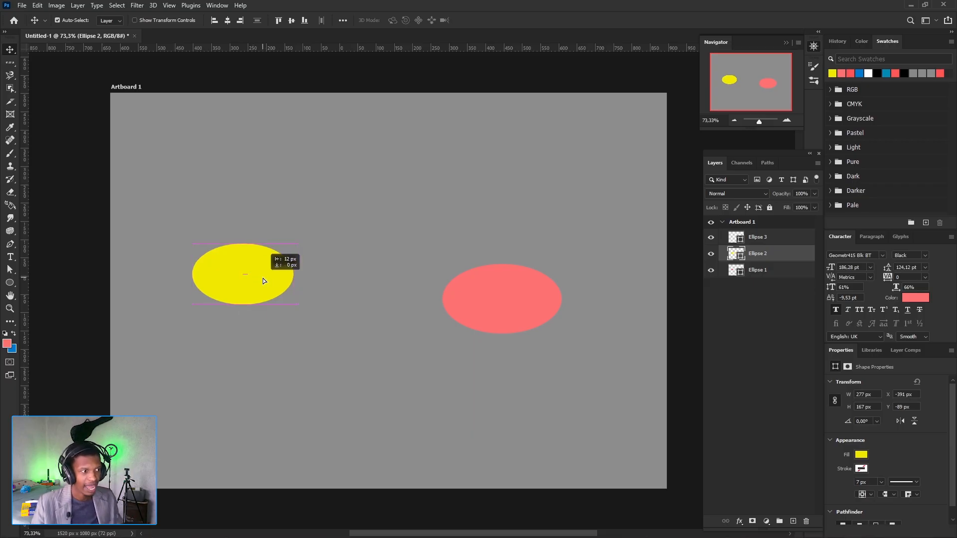
drag(262, 278, 258, 279)
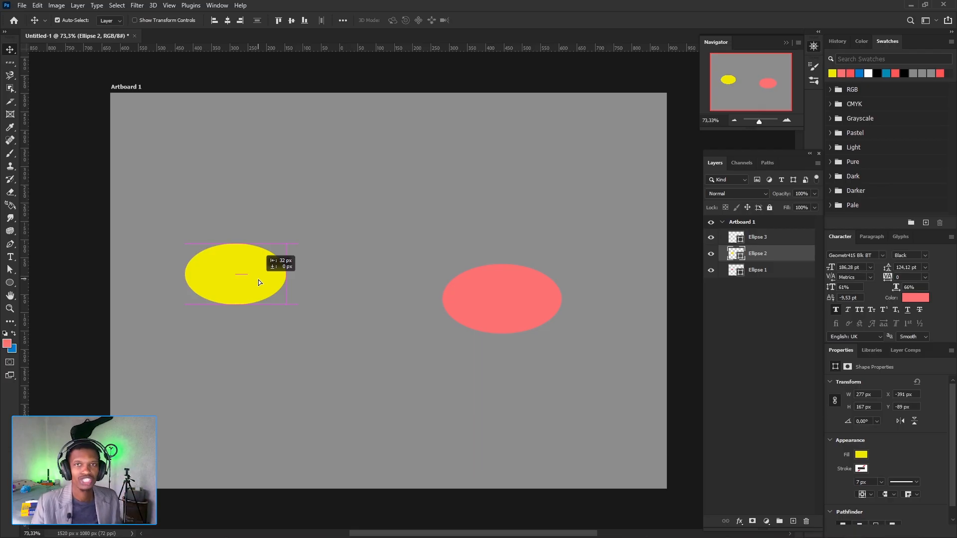
drag(258, 280, 264, 279)
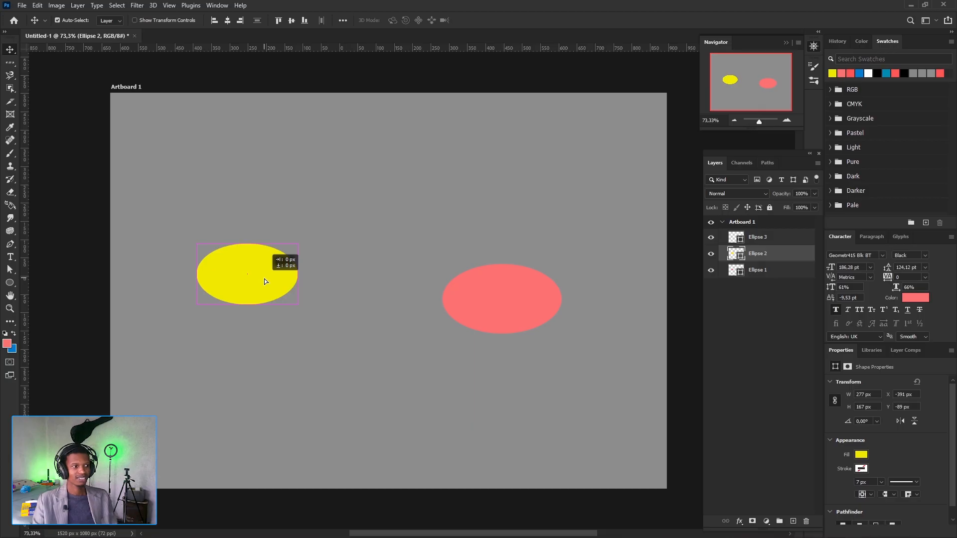
drag(264, 279, 264, 279)
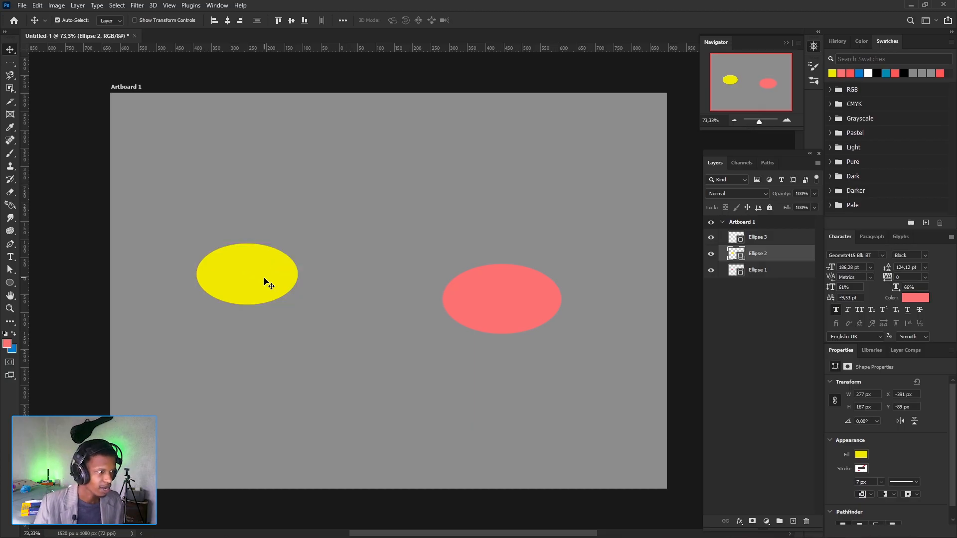
- Toggle the visibility of the Ellipse 3 and Ellipse 2 layers off and on, and move the Ellipse 1 layer above Ellipse 2
click(711, 240)
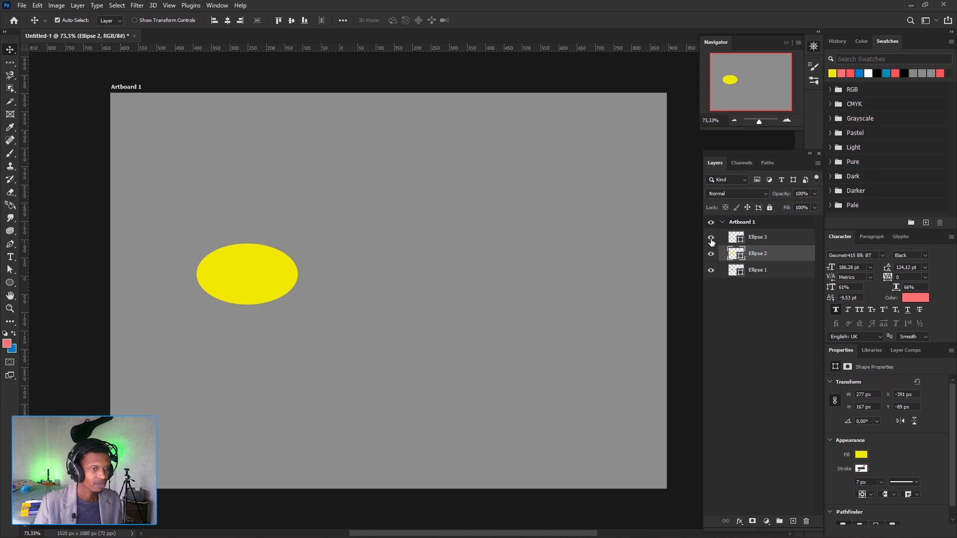
click(711, 239)
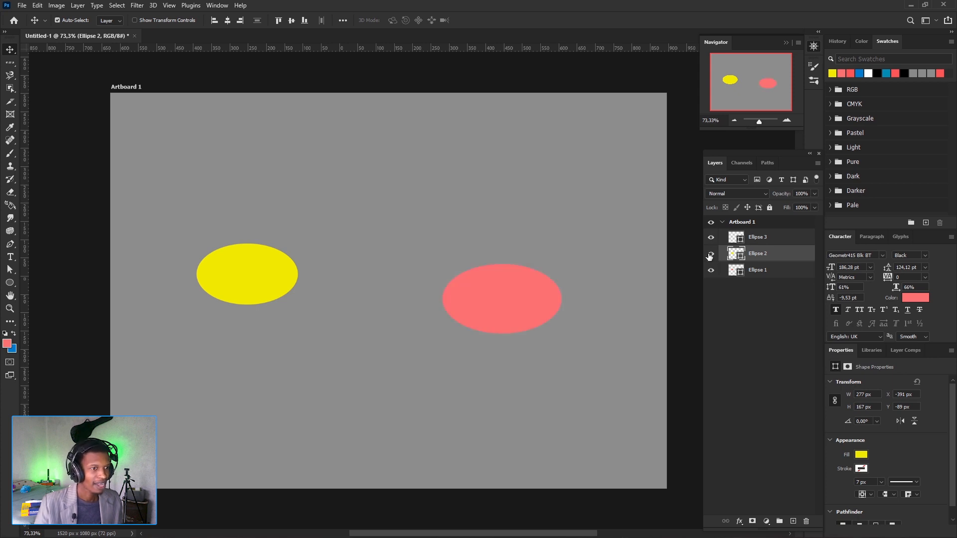
click(710, 255)
click(710, 255)
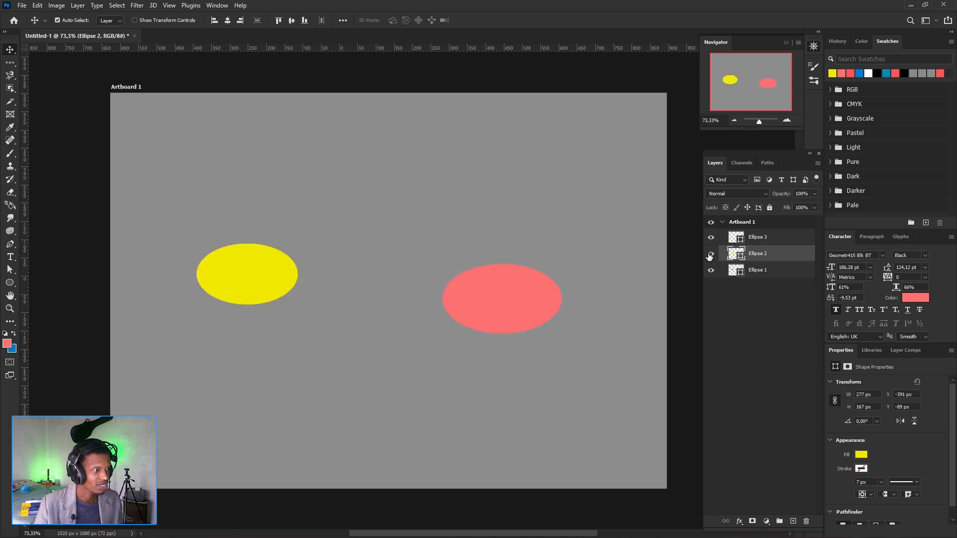
click(710, 255)
click(710, 255)
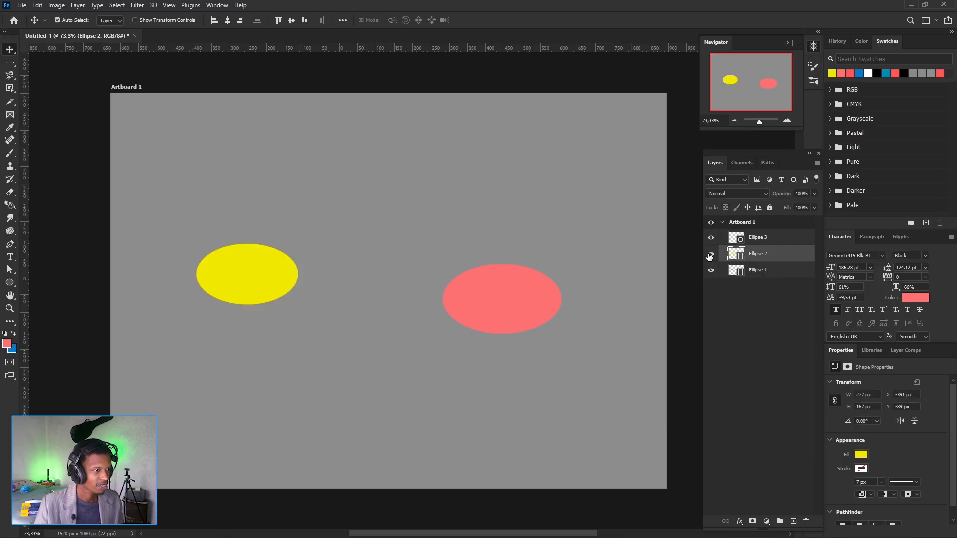
drag(760, 261, 758, 255)
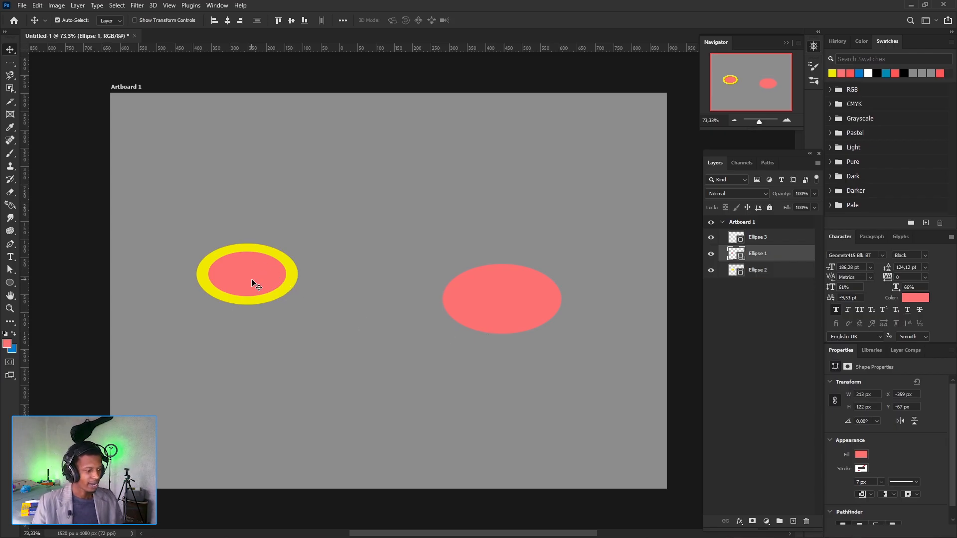
- Restore the Ellipse 1 layer below a visible Ellipse 2, and show the distances between the two ellipses' edges
key(ctrl+bracketleft)
key(ctrl+z)
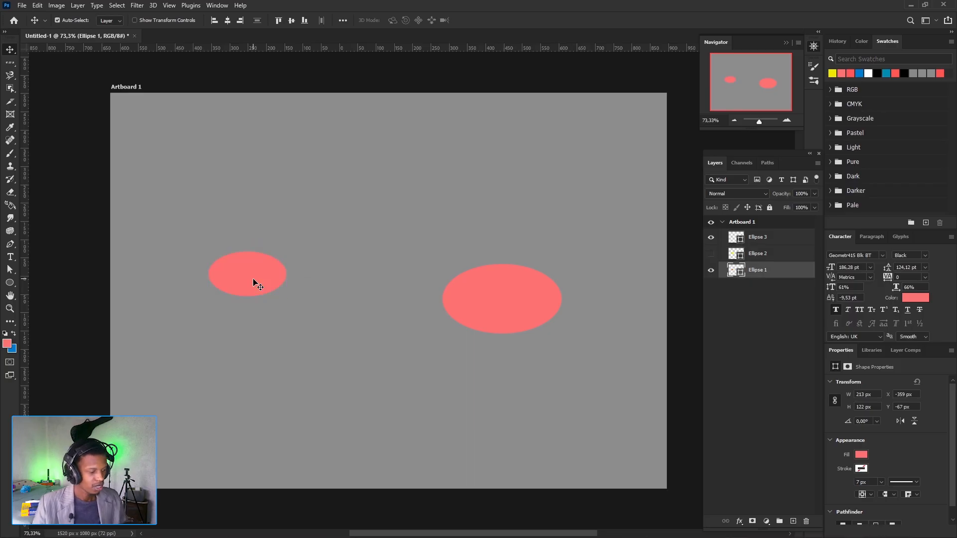
key(ctrl+z)
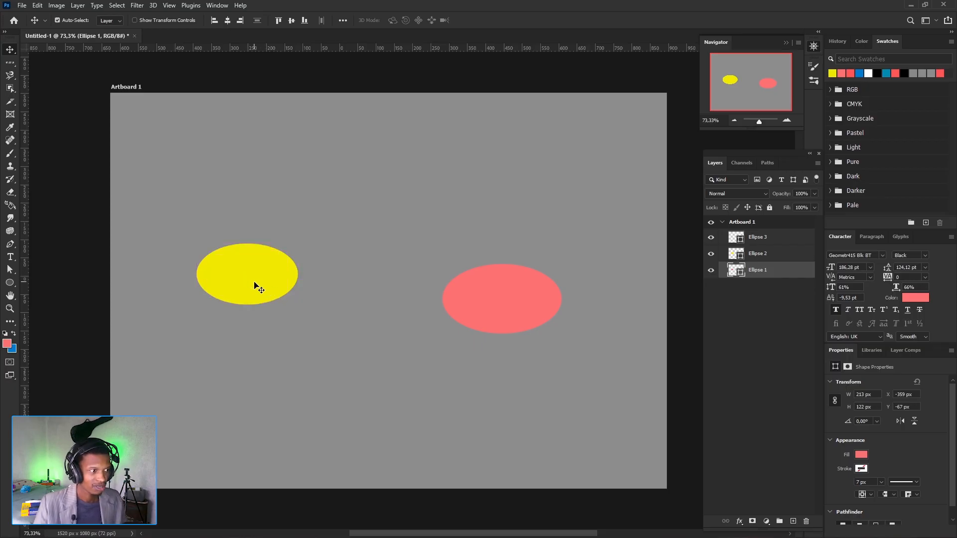
key(ctrl)
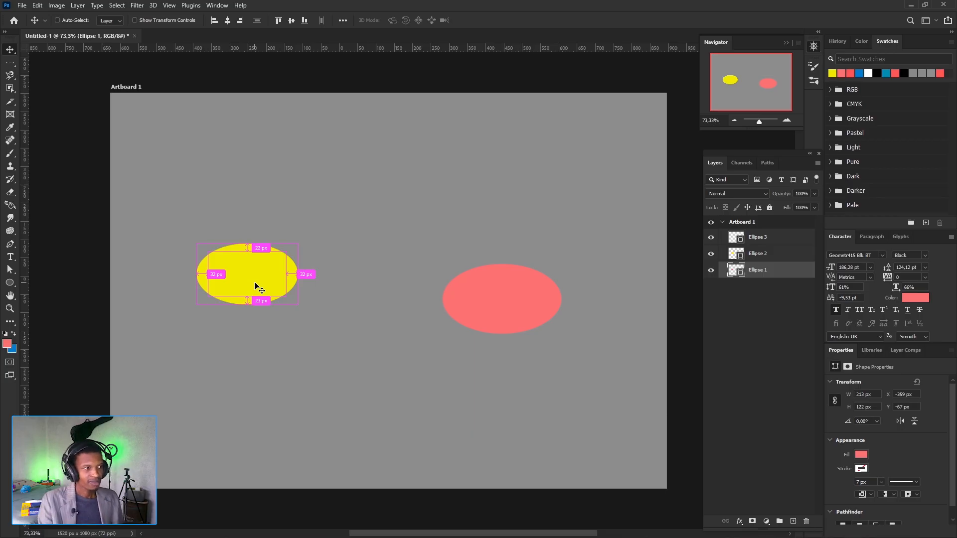
key(ctrl)
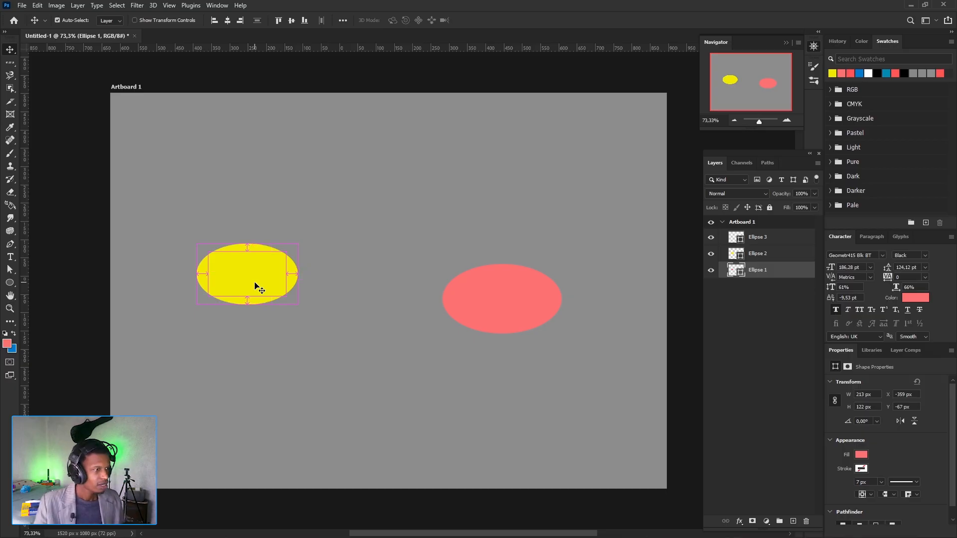
- Move the yellow ellipse to about X -107, Y -89 px and snap the largest ellipse centre-aligned with equal gaps at about X 209, Y -100 px
drag(253, 282, 354, 274)
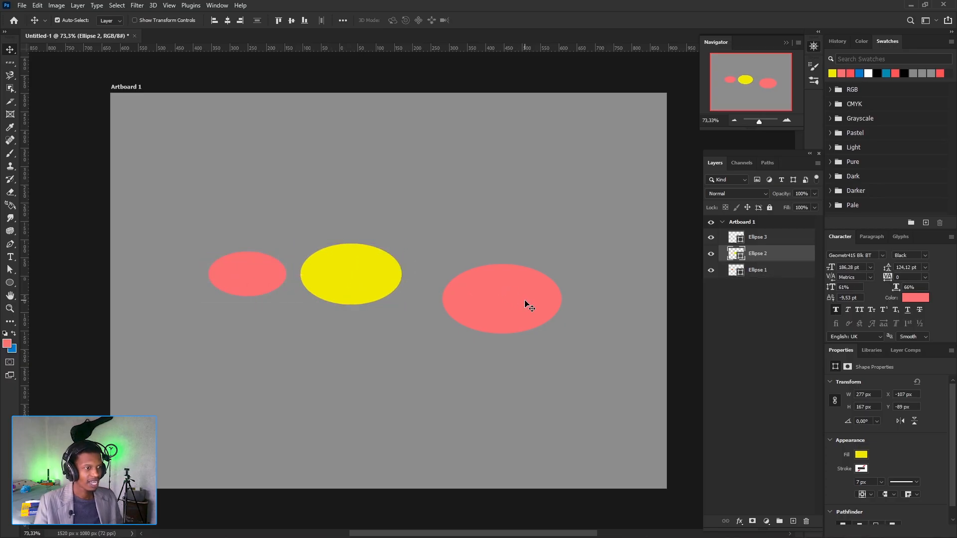
drag(525, 301, 521, 277)
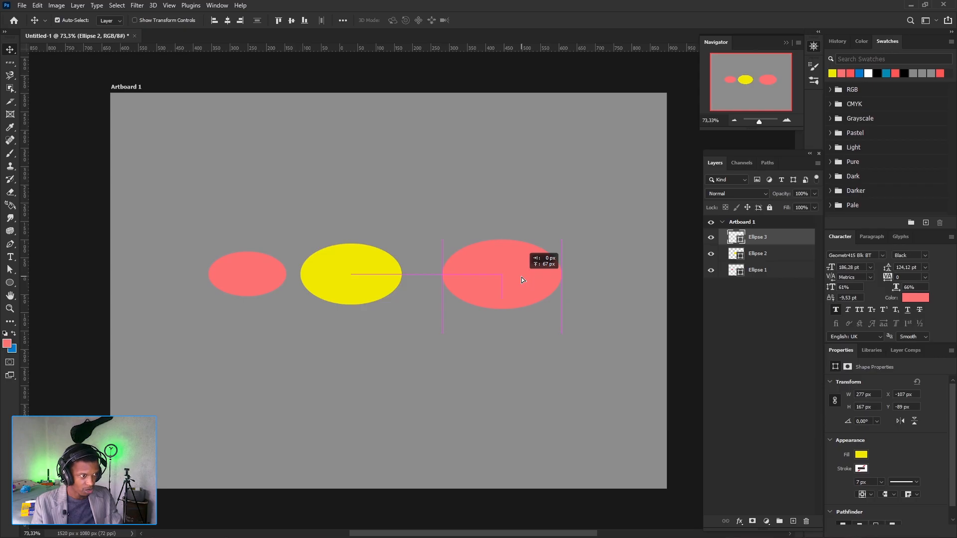
drag(521, 277, 496, 280)
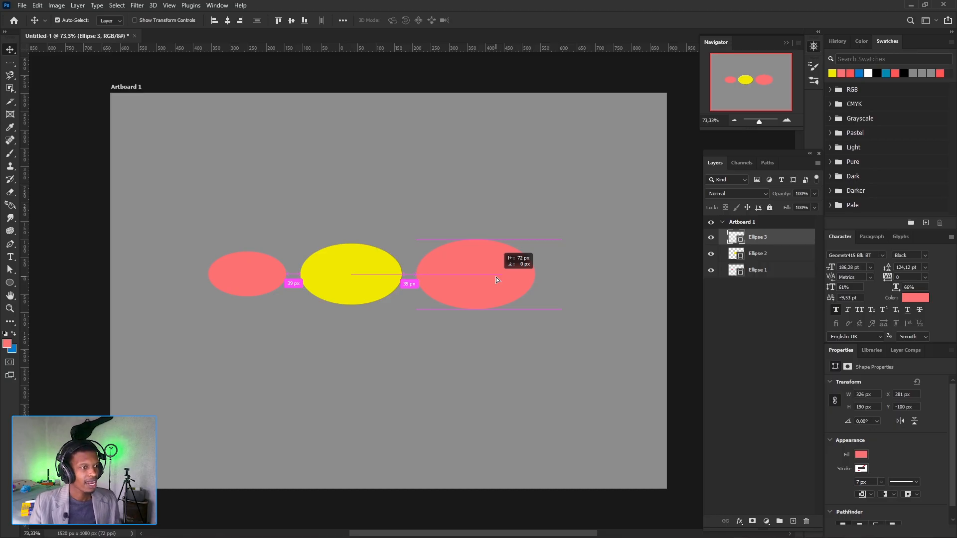
drag(495, 280, 507, 276)
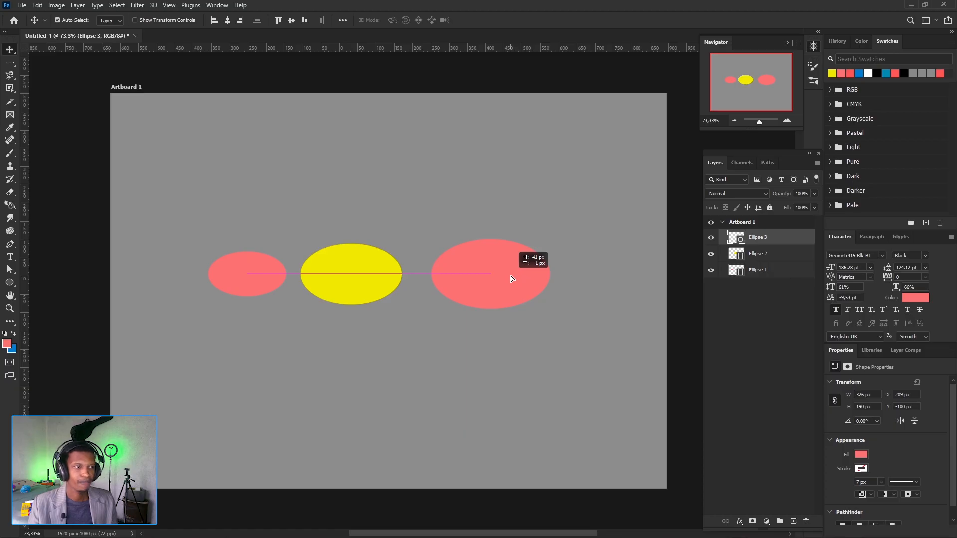
drag(511, 278, 499, 280)
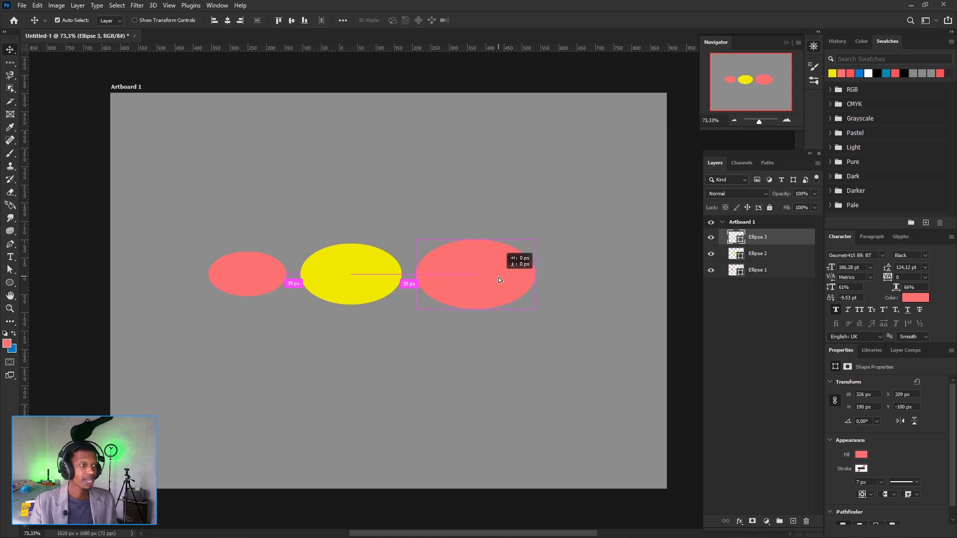
drag(498, 277, 498, 277)
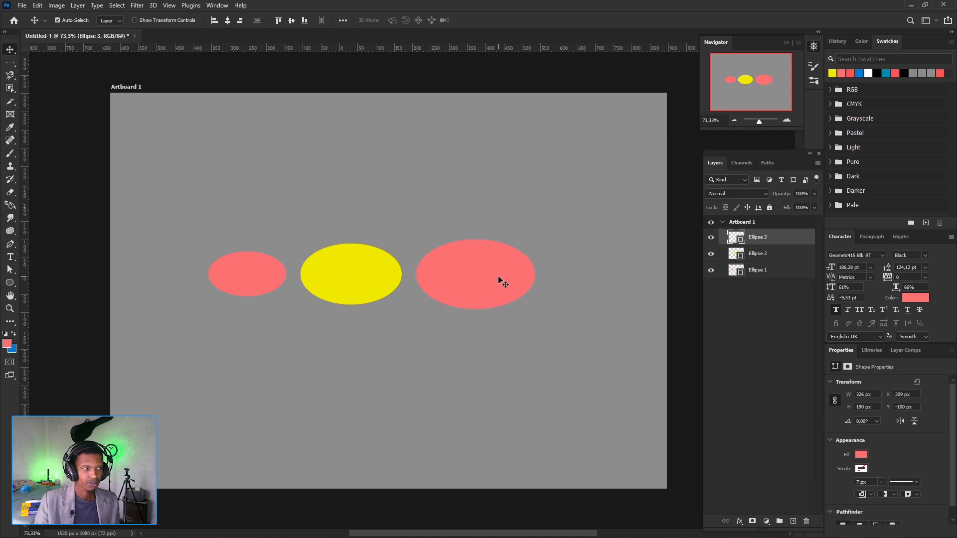
- Delete the Ellipse 1 and Ellipse 2 layers and move the remaining ellipse towards the artboard's centre
click(765, 258)
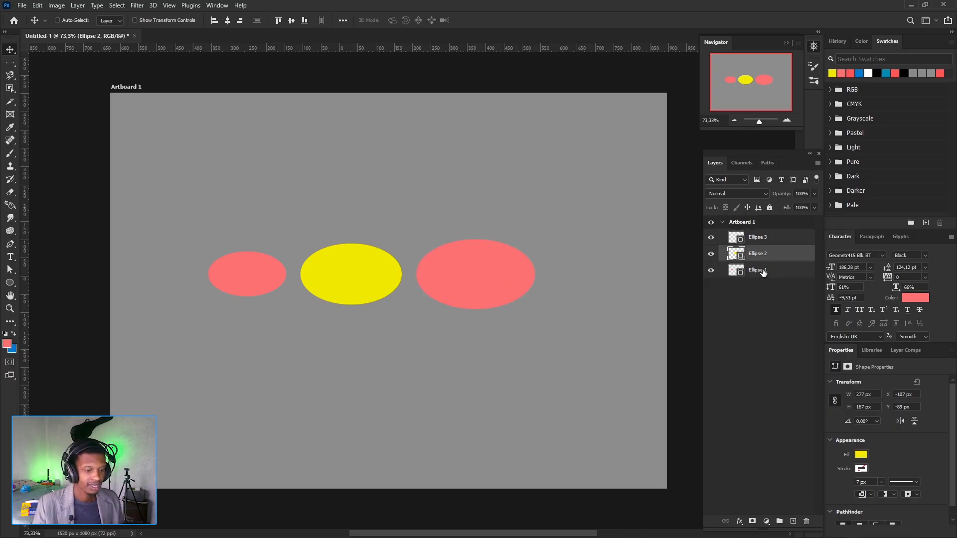
ctrl+click(762, 271)
key(Delete)
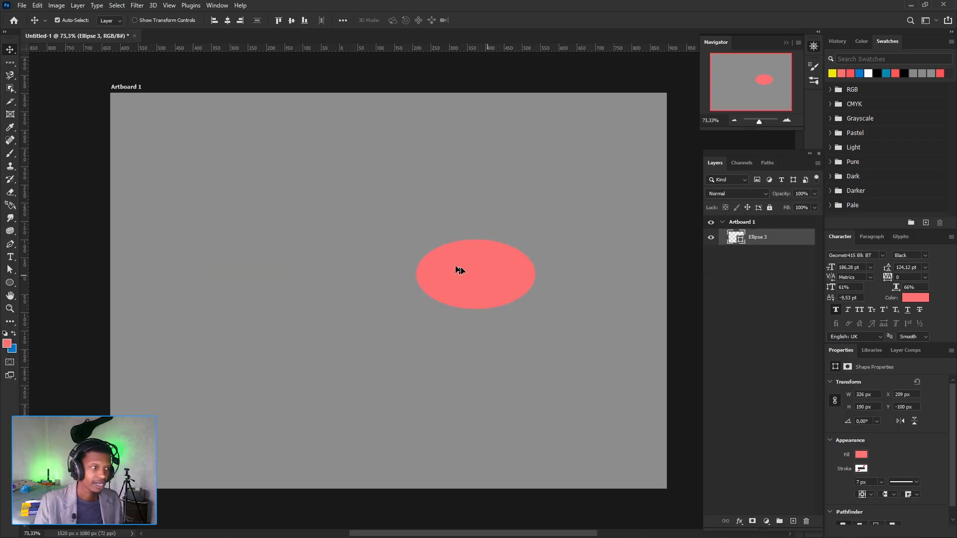
drag(456, 267, 408, 256)
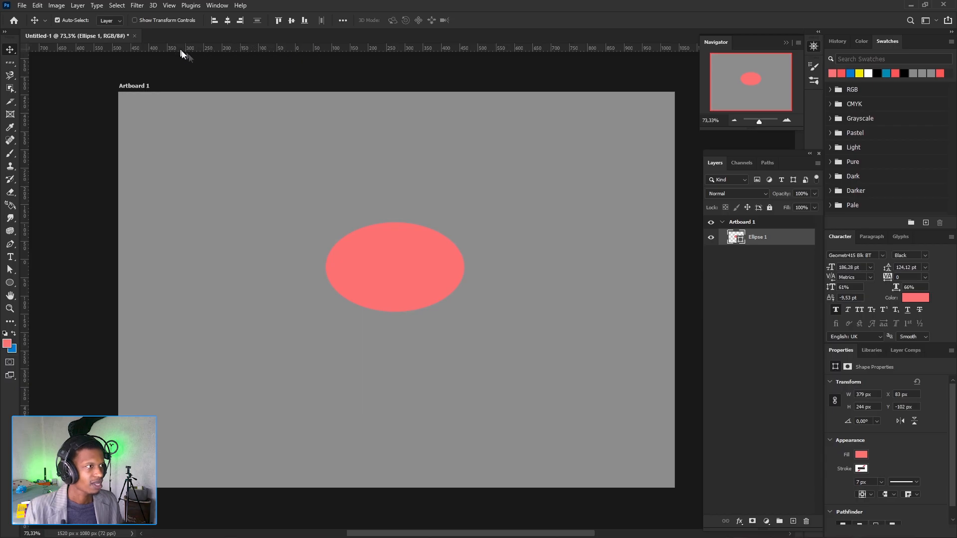
- Hide the rulers and show them again, and toggle them off and on once more
click(216, 6)
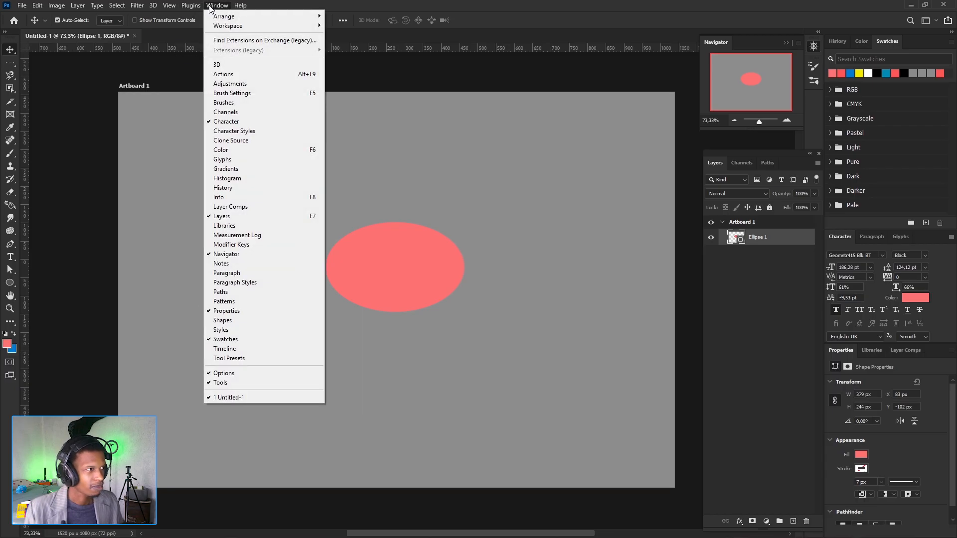
mouse_move(173, 8)
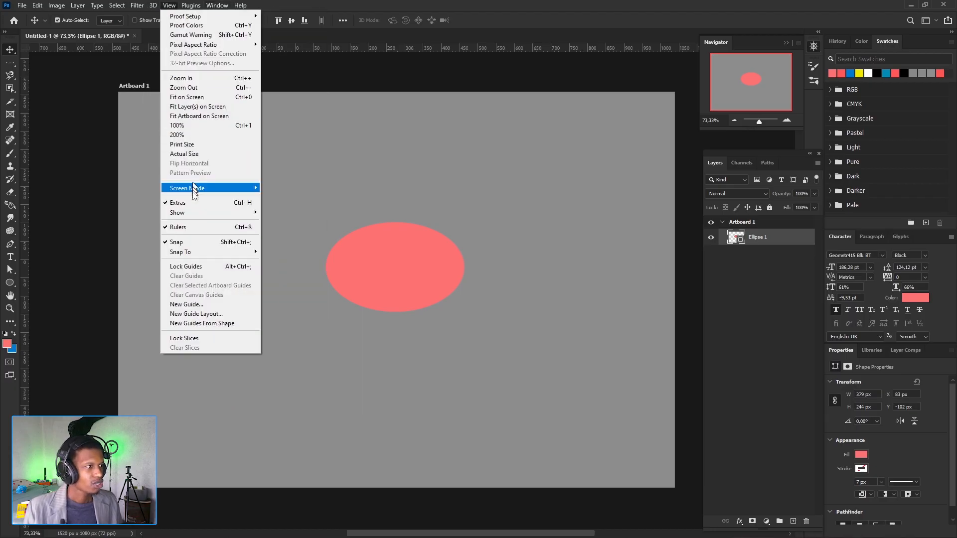
click(195, 228)
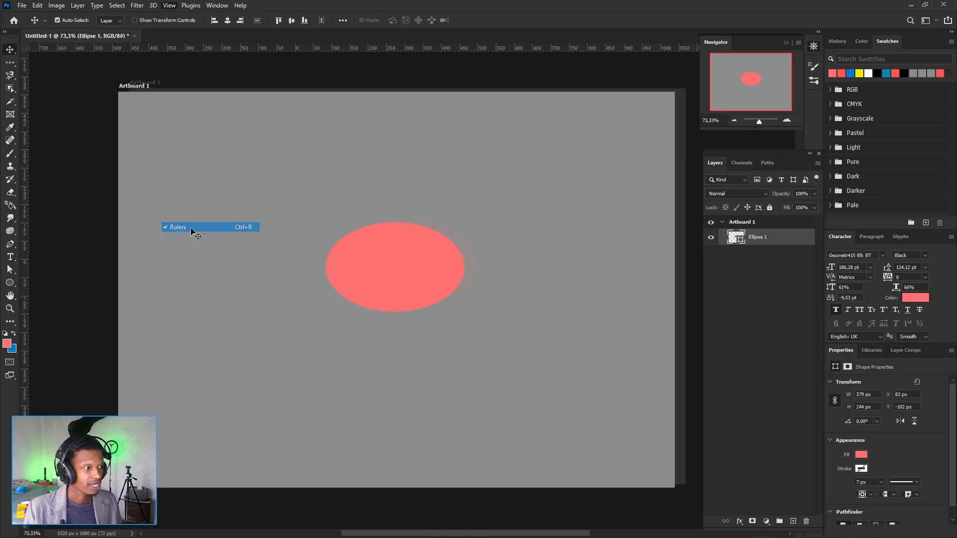
click(169, 6)
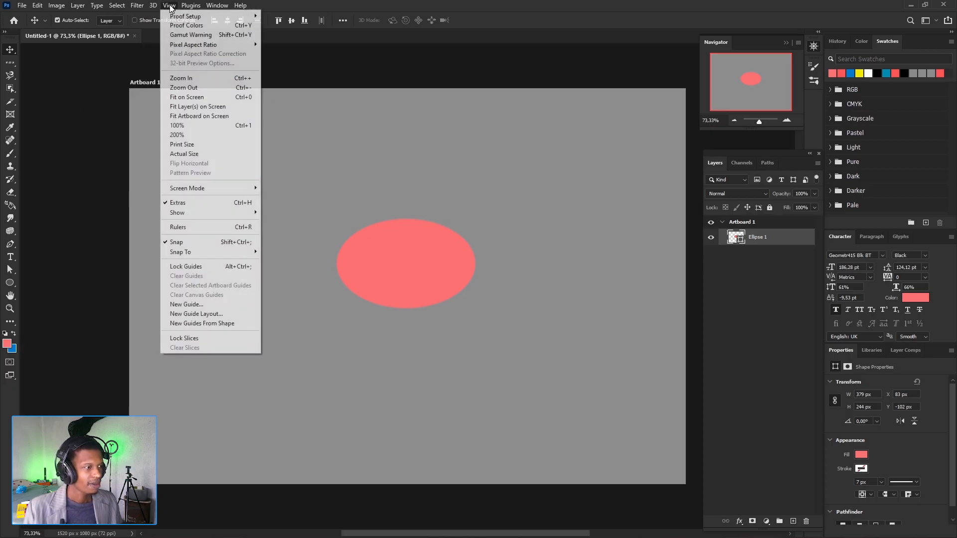
click(197, 229)
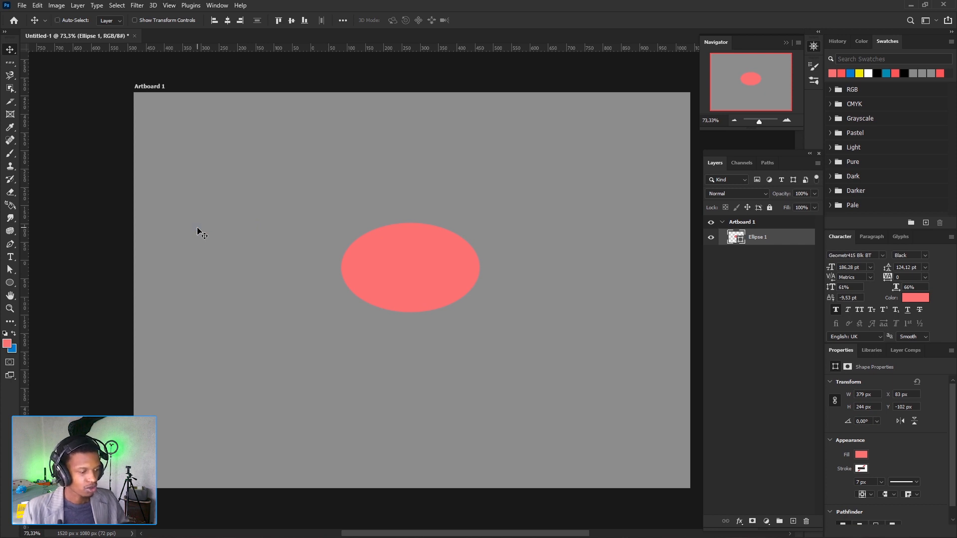
key(ctrl+r)
key(ctrl+r)
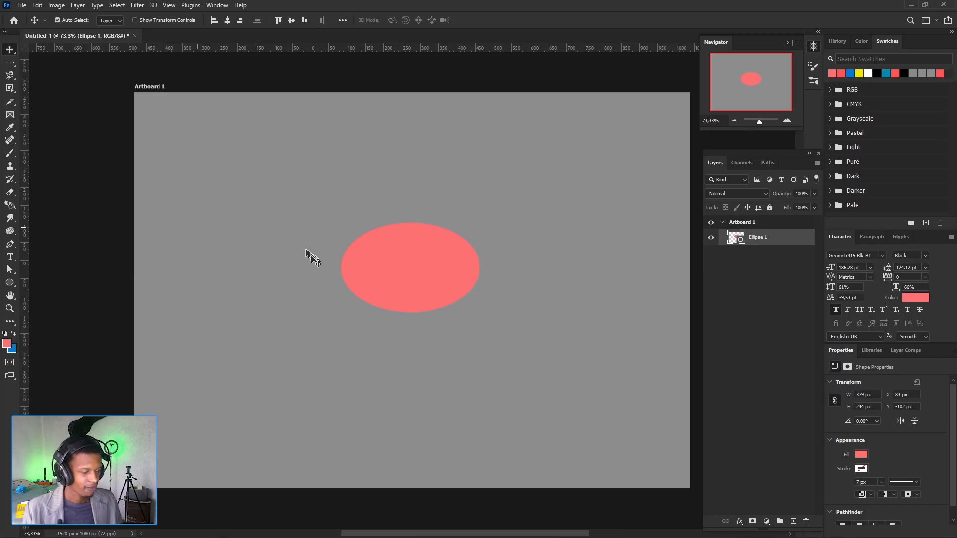
- Delete the remaining pink ellipse from the artboard
drag(301, 282, 277, 284)
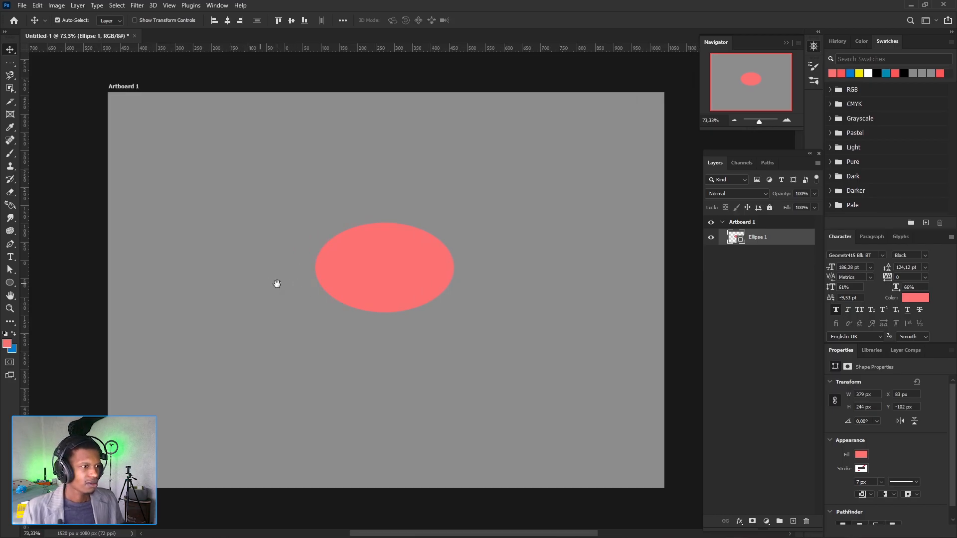
click(385, 263)
key(Delete)
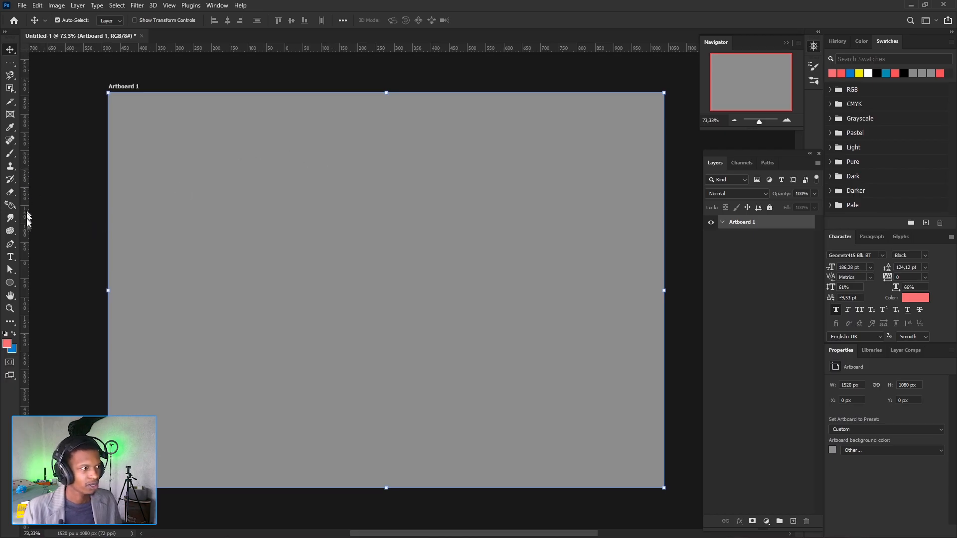
- Place one vertical guide left of the artboard's centre and three horizontal guides across its upper part
drag(27, 220, 301, 222)
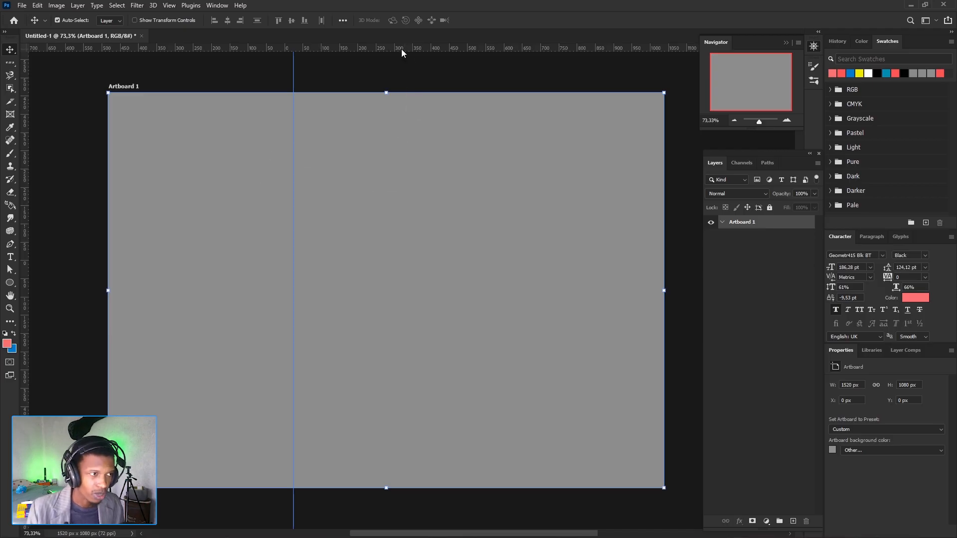
drag(401, 48, 404, 185)
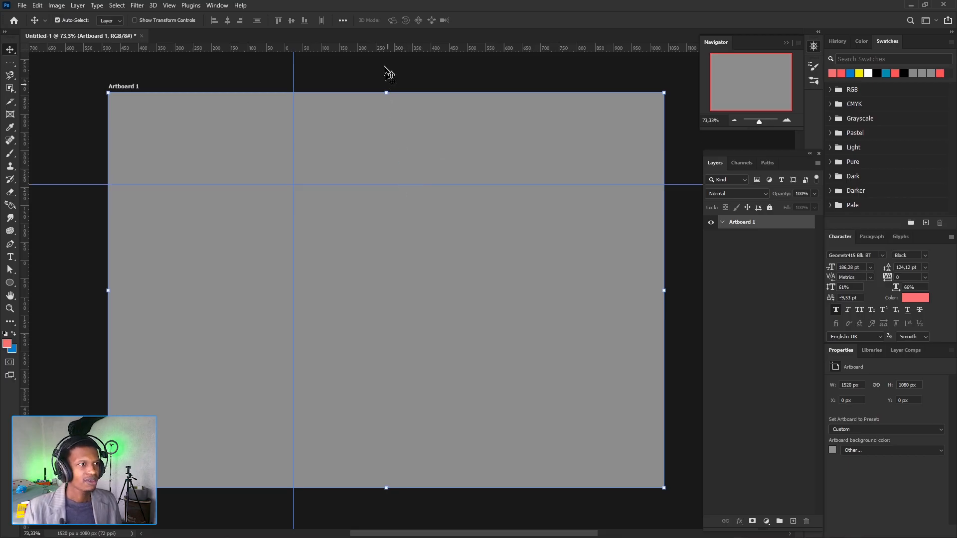
drag(381, 53, 388, 132)
drag(393, 48, 398, 110)
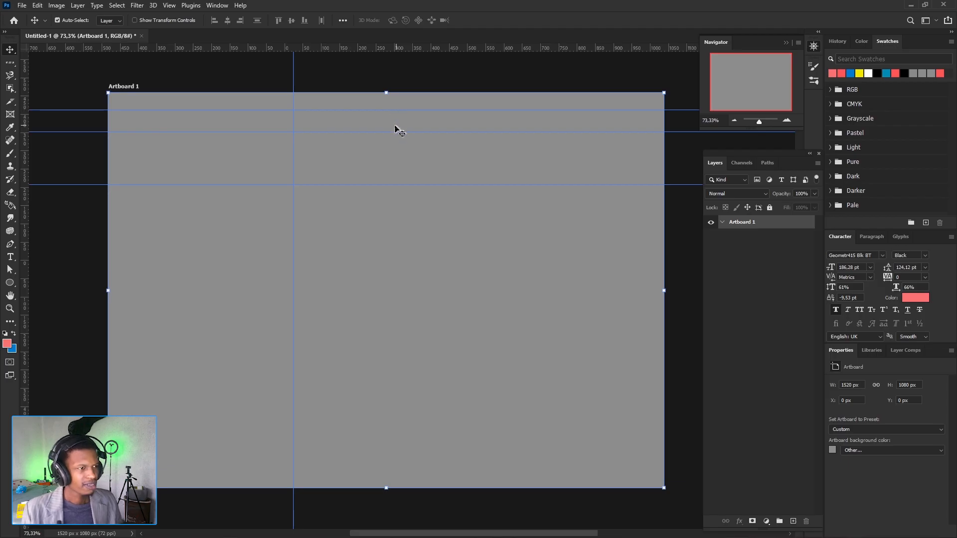
- Undo the three horizontal guides, keeping only the vertical one
key(ctrl+z)
key(ctrl+z)
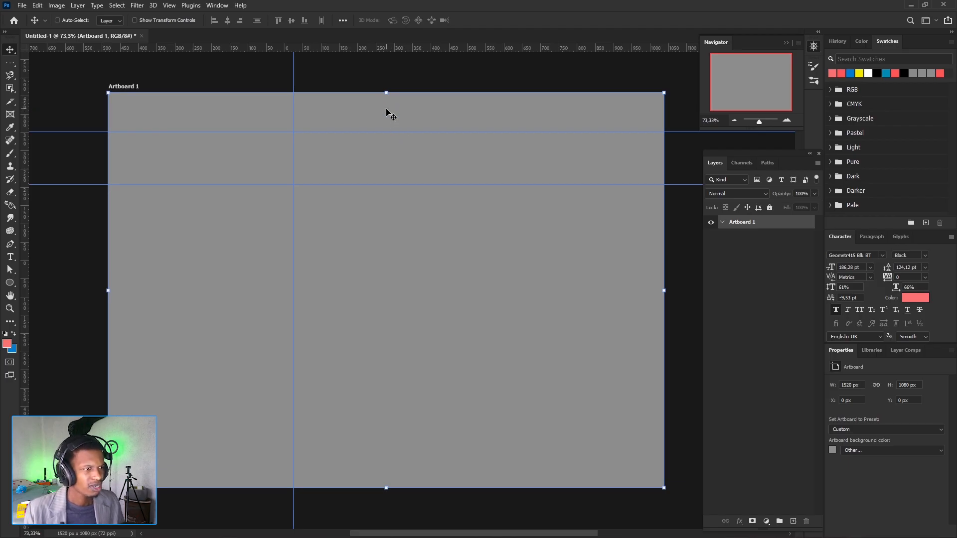
key(ctrl+z)
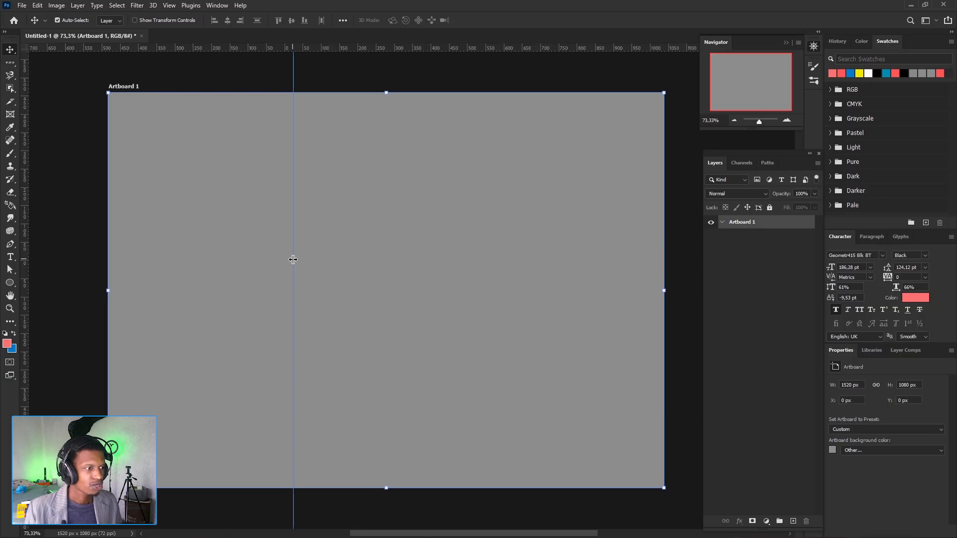
- Shift the vertical guide closer to the artboard's centre, flip it to horizontal and back, and remove it from the canvas
drag(293, 259, 333, 259)
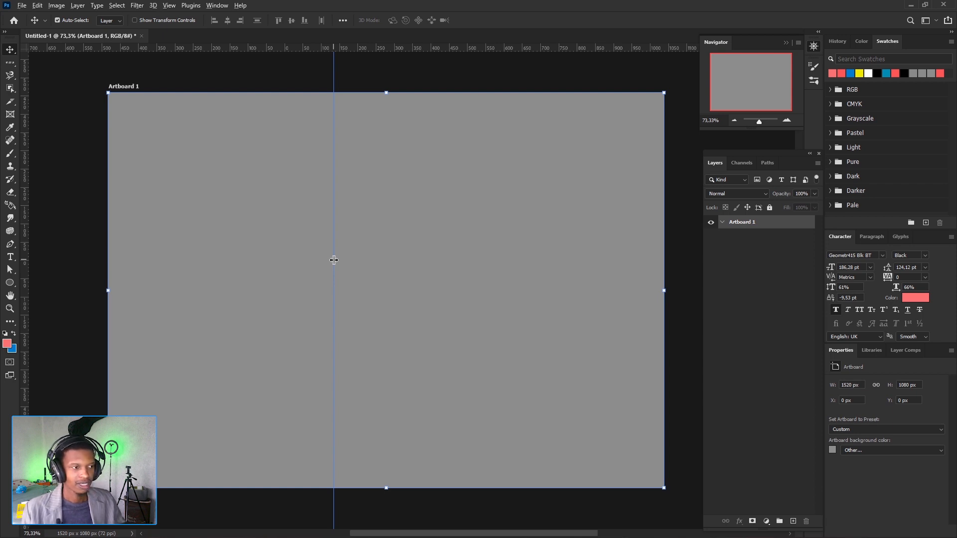
alt+click(333, 260)
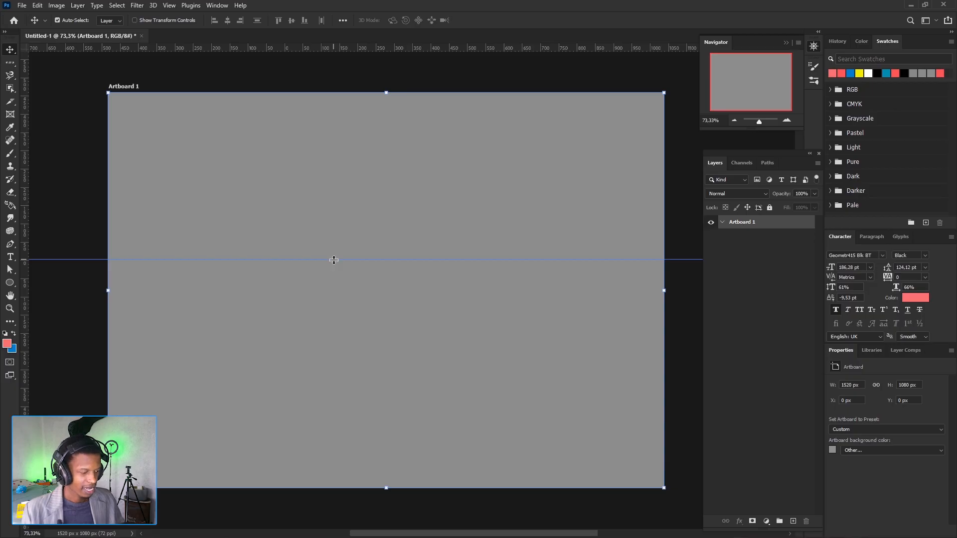
alt+click(333, 259)
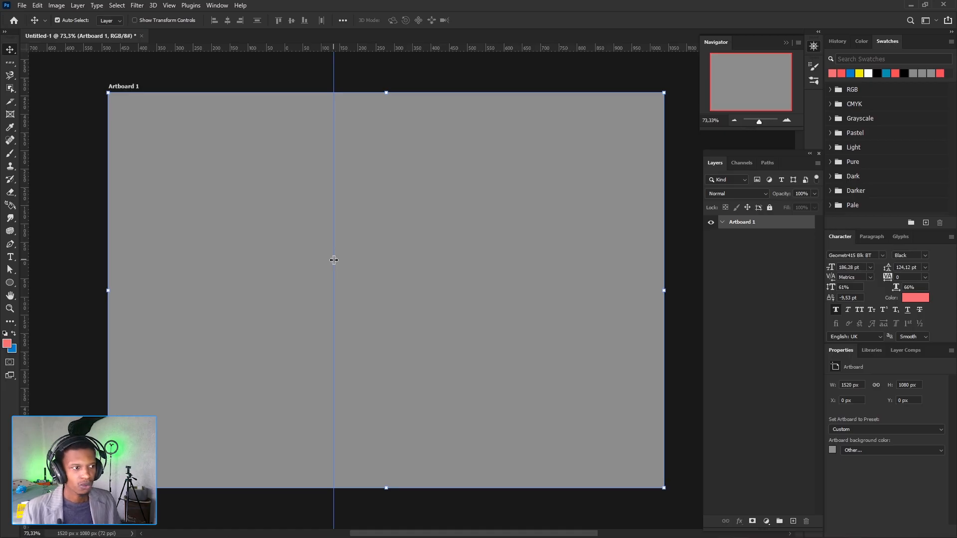
drag(334, 260, 23, 230)
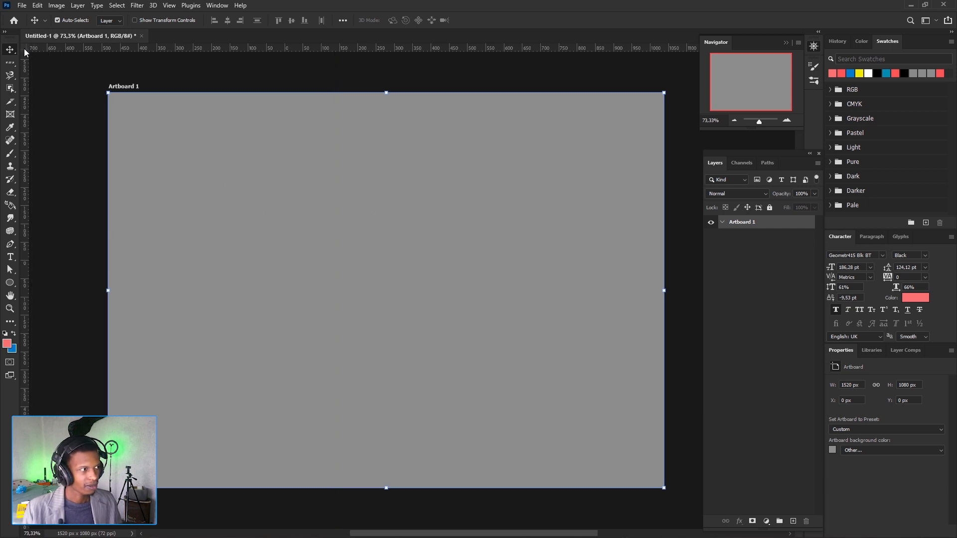
- Set the rulers' zero point in the upper part of the artboard, slightly right of its centre
drag(24, 49, 454, 232)
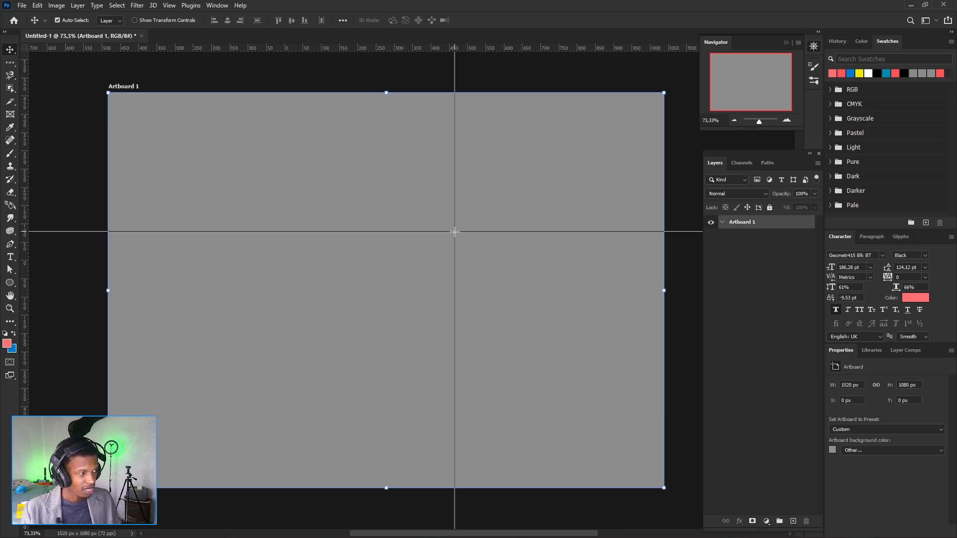
drag(454, 232, 431, 189)
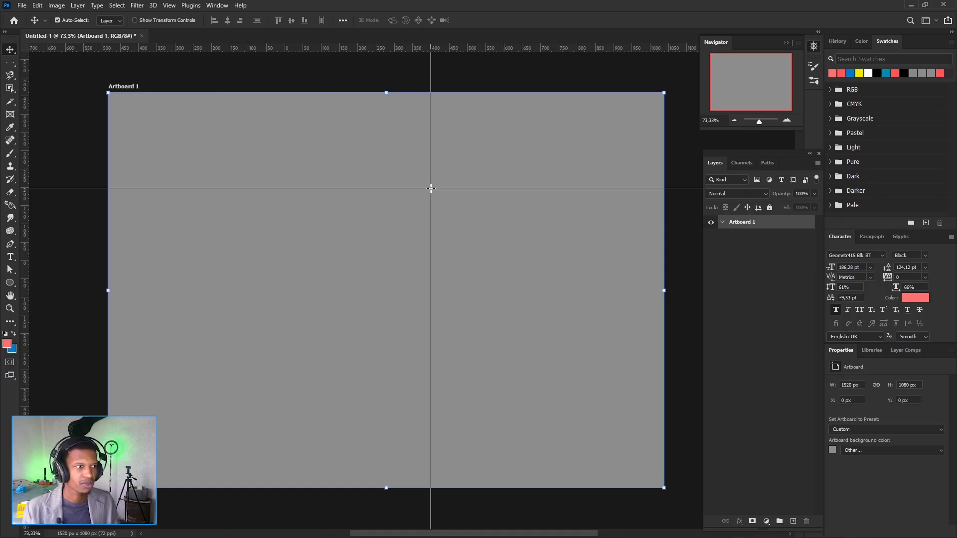
drag(431, 189, 430, 188)
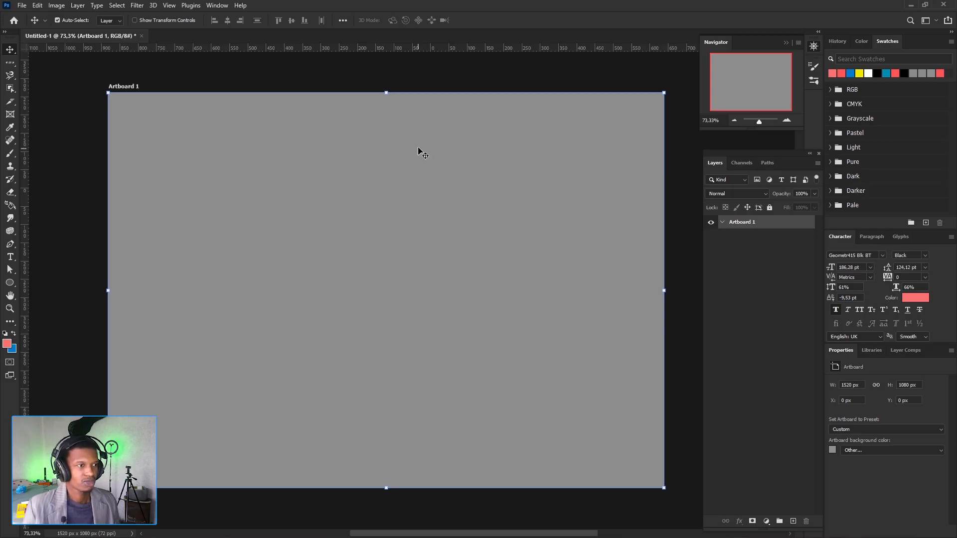
- Switch the ruler units through inches, centimeters, points, picas and percent, and return them to pixels
right_click(417, 48)
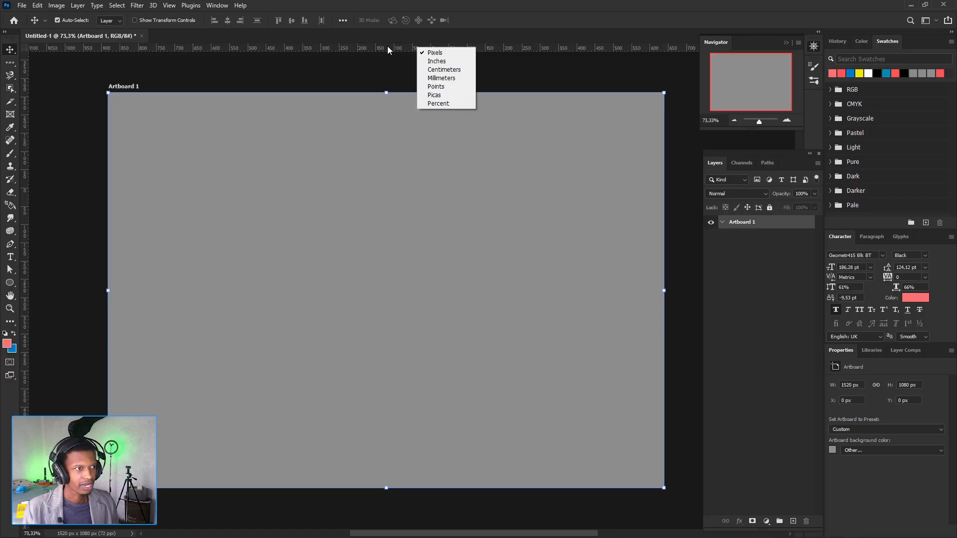
click(448, 61)
right_click(420, 49)
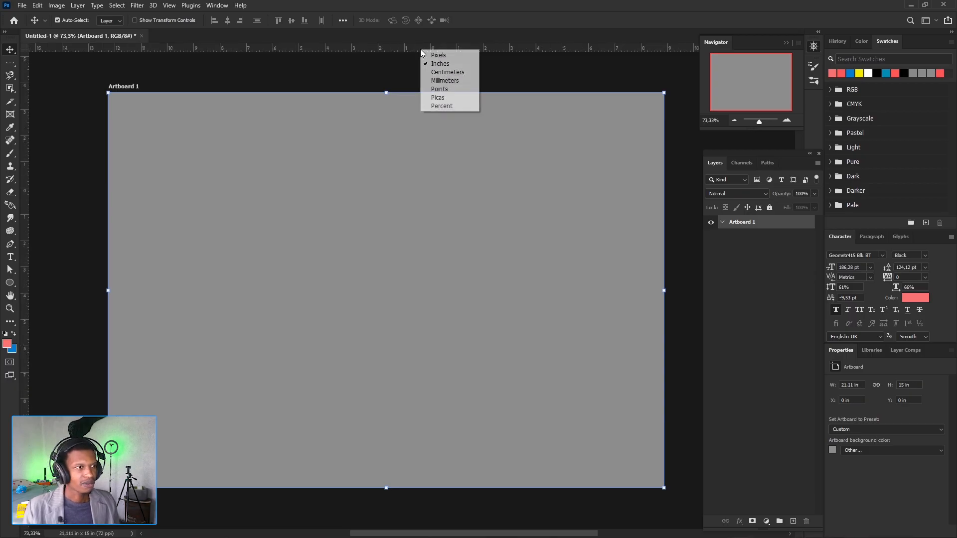
click(457, 71)
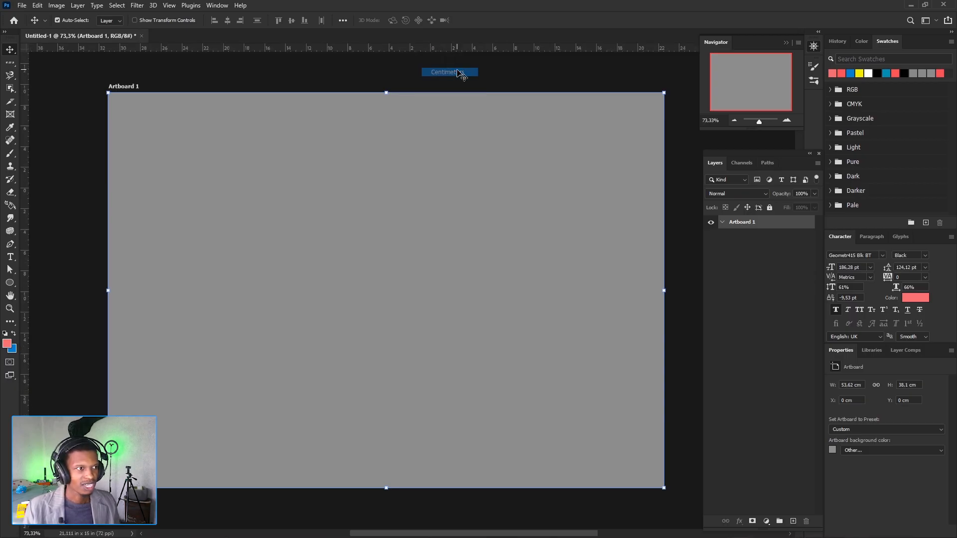
right_click(429, 52)
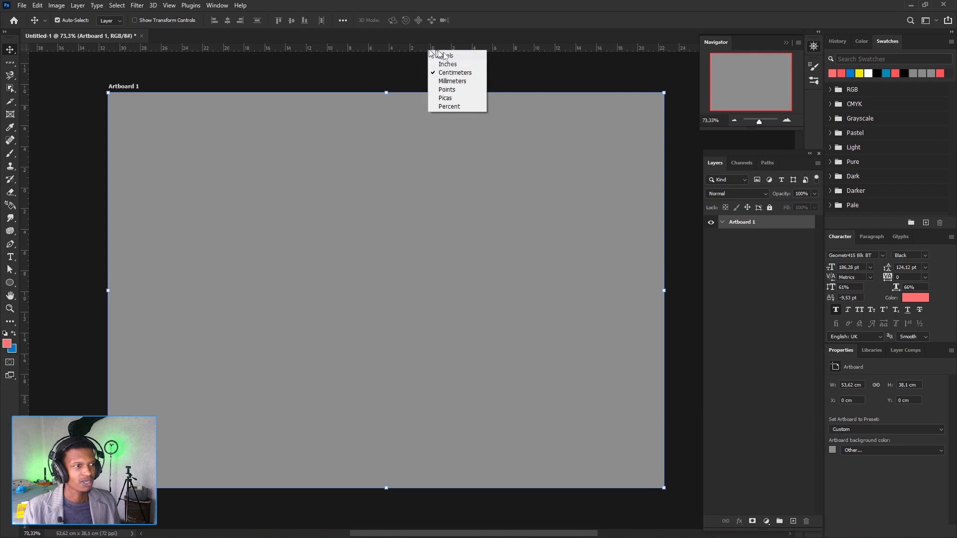
click(459, 94)
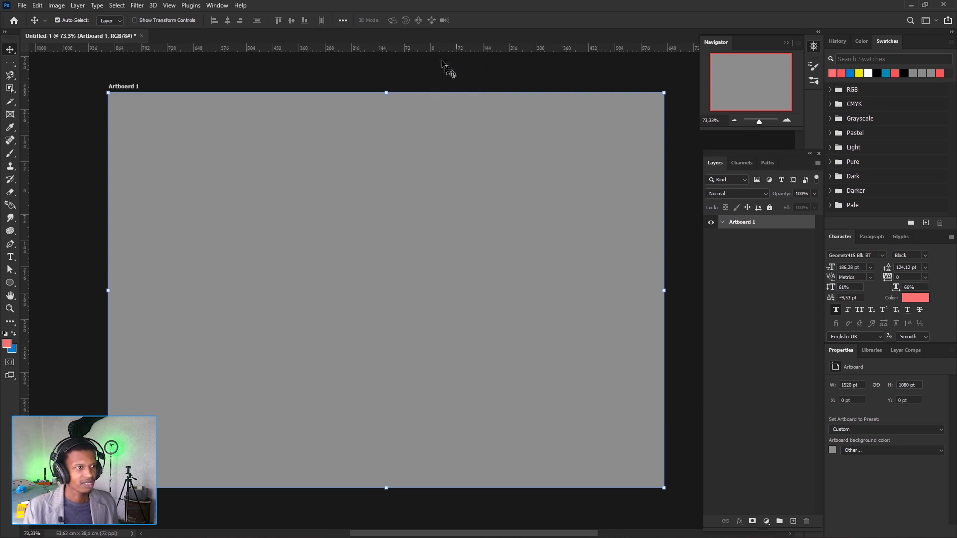
right_click(437, 50)
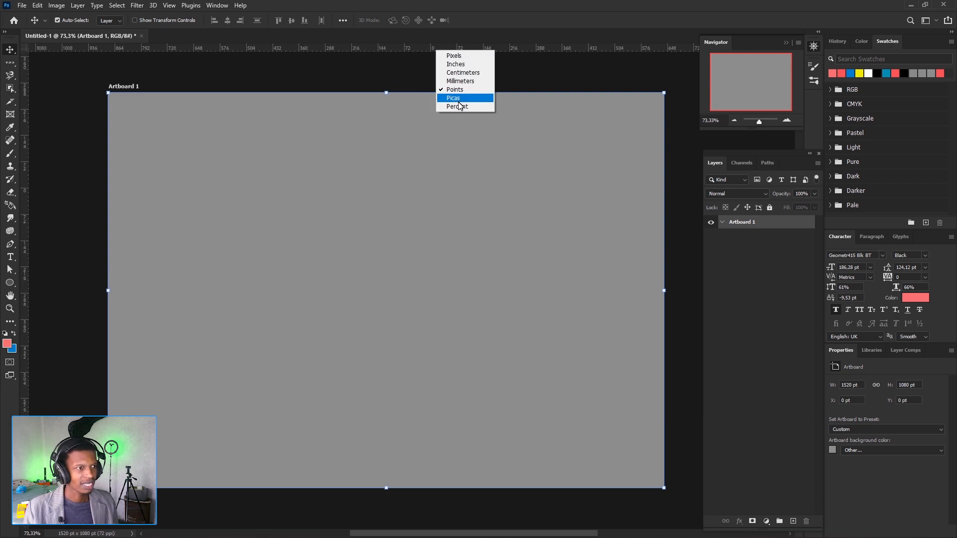
click(459, 98)
right_click(438, 54)
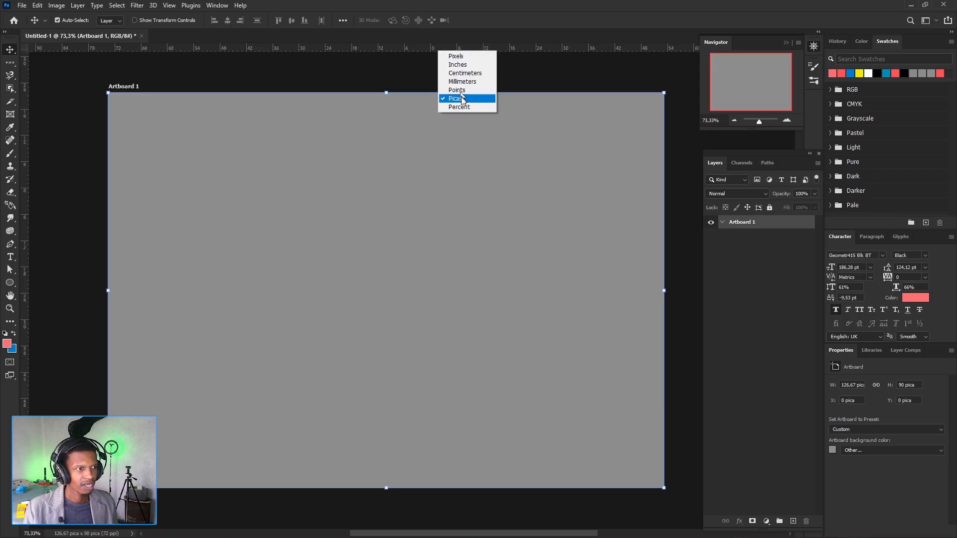
click(448, 108)
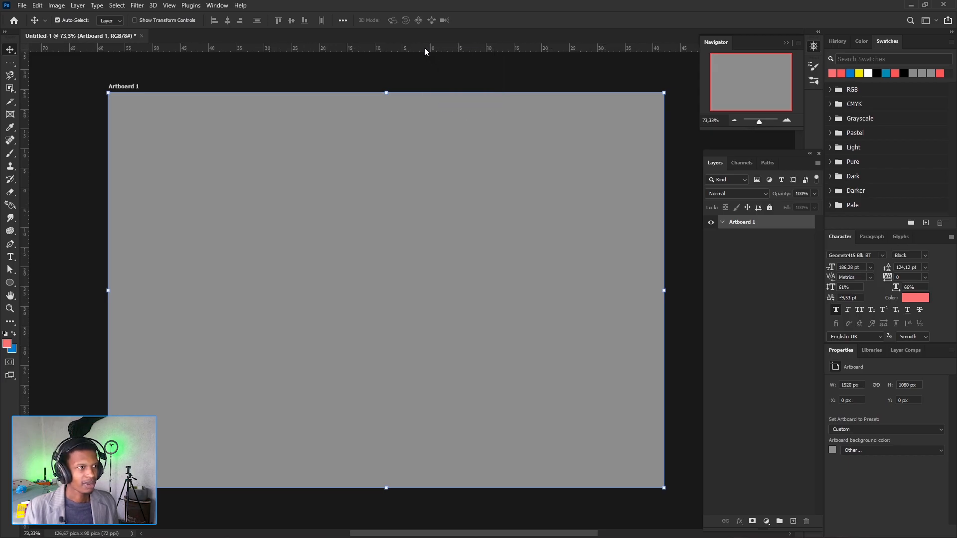
right_click(427, 53)
click(441, 56)
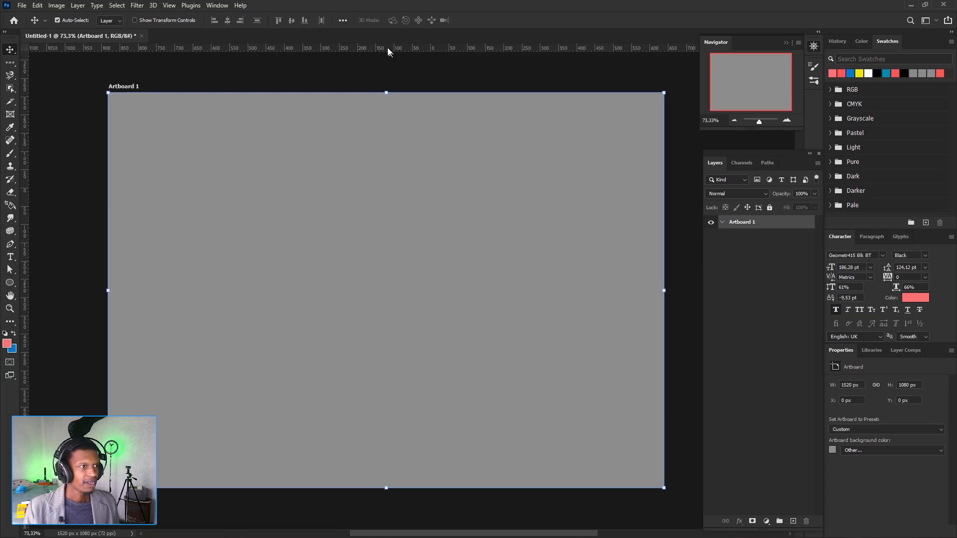
- Place a horizontal guide across the upper part of the artboard, and open and close the guide preferences from it
drag(388, 51, 401, 137)
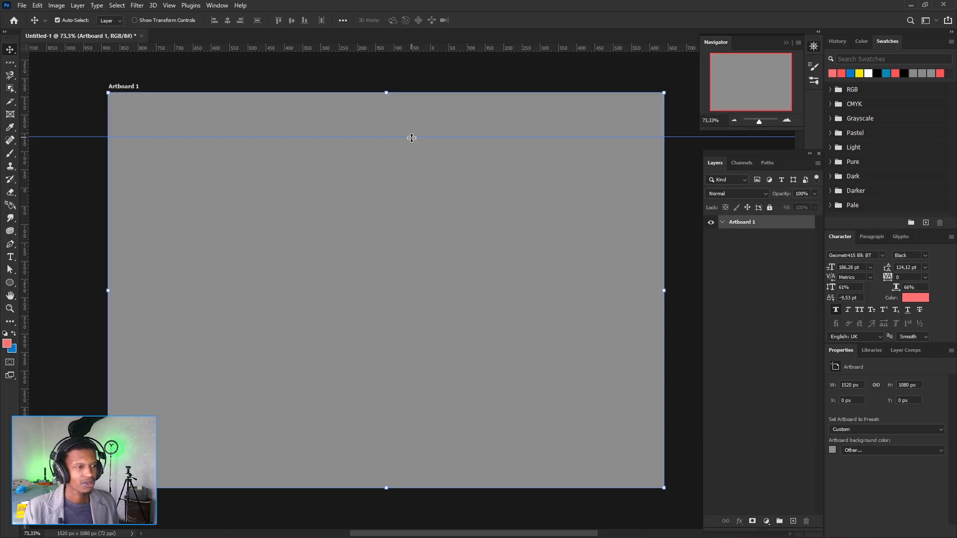
double_click(411, 137)
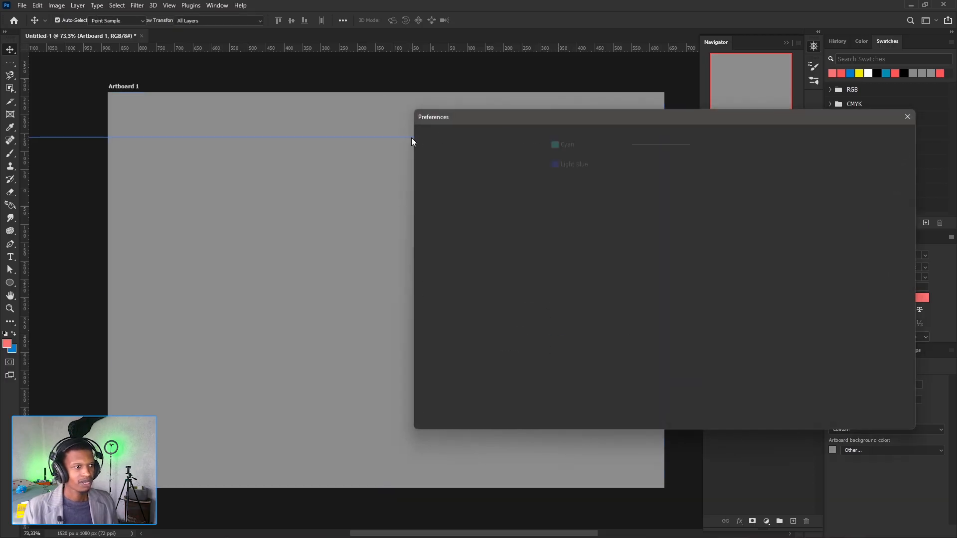
drag(563, 115, 411, 95)
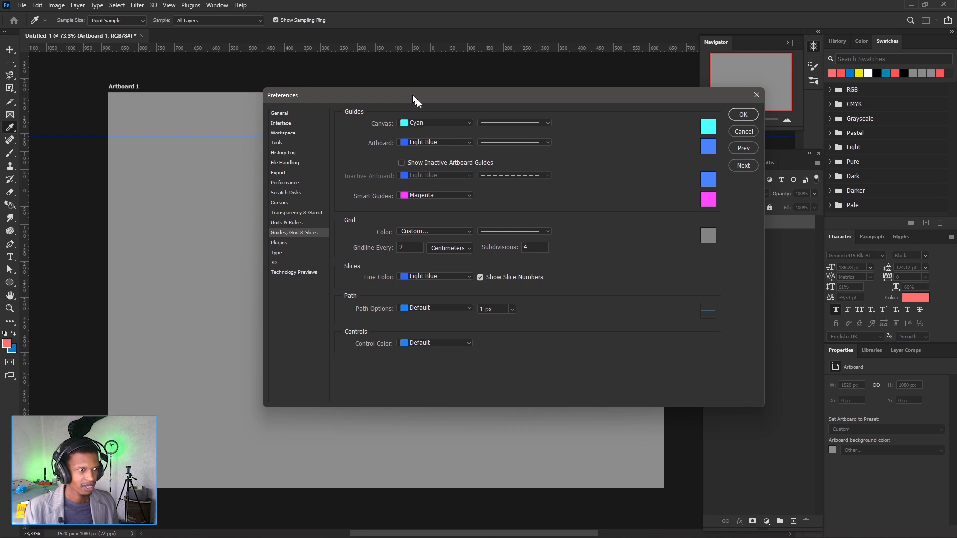
click(755, 94)
- Reopen the Guides, Grid & Slices preferences from the horizontal guide and move the dialog clear of the guide
drag(501, 269, 428, 234)
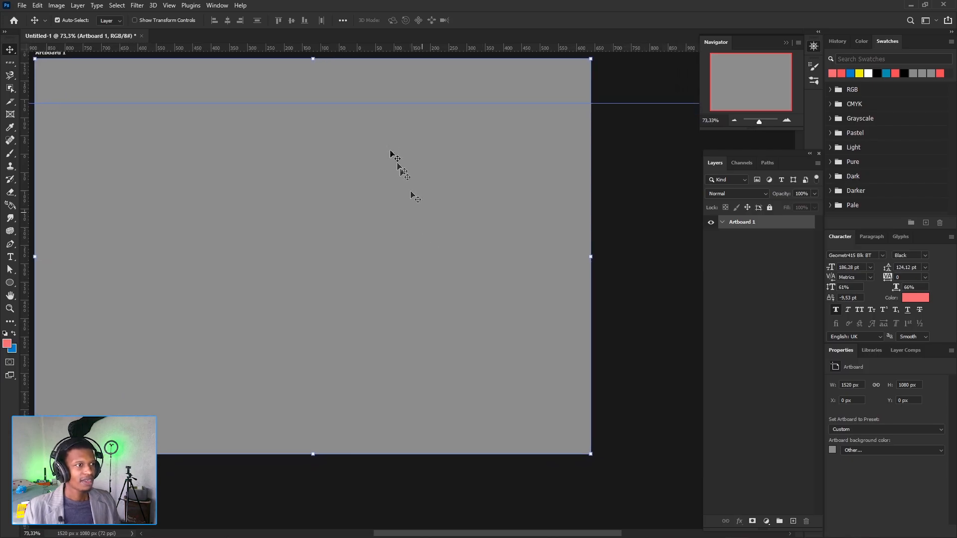
drag(517, 104, 518, 103)
double_click(518, 103)
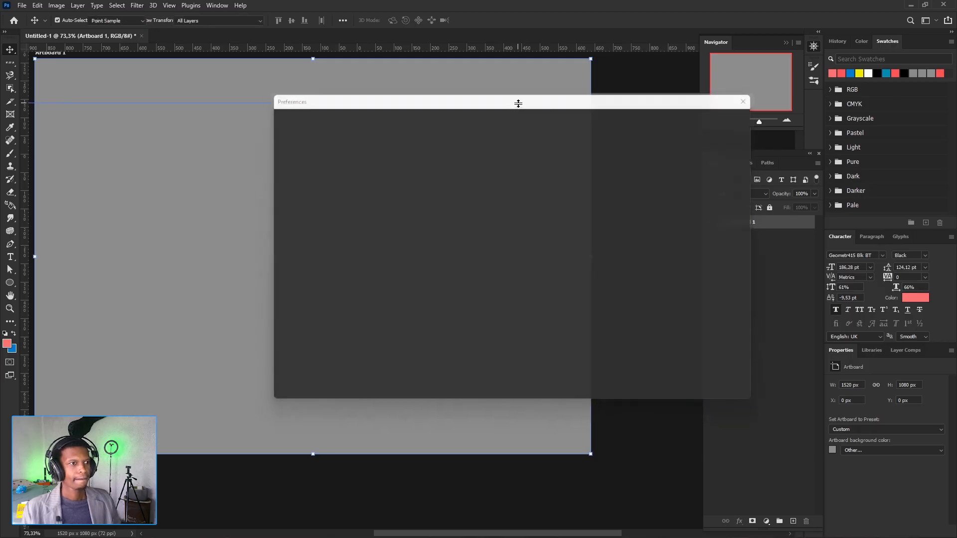
drag(325, 91, 481, 157)
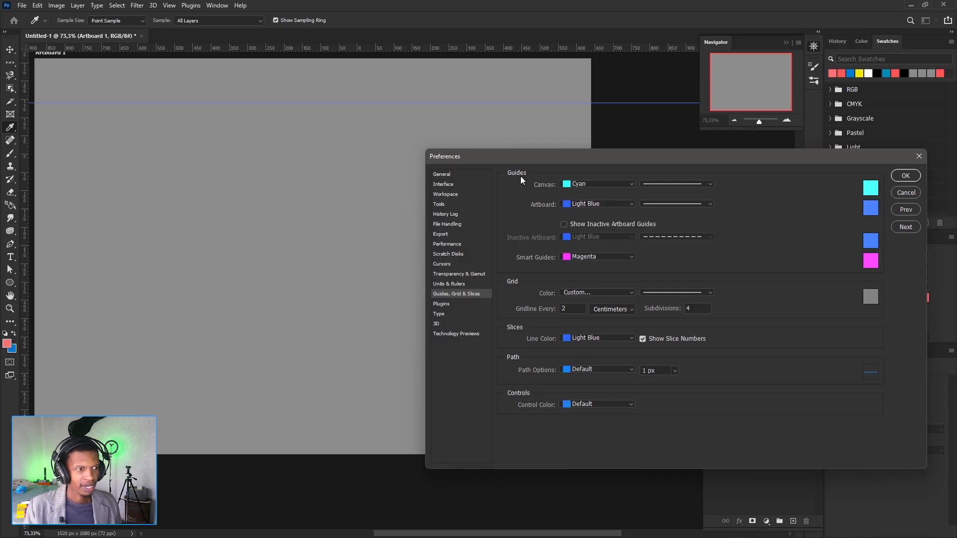
- Change the canvas guide color to Light Red and back to Cyan
click(631, 184)
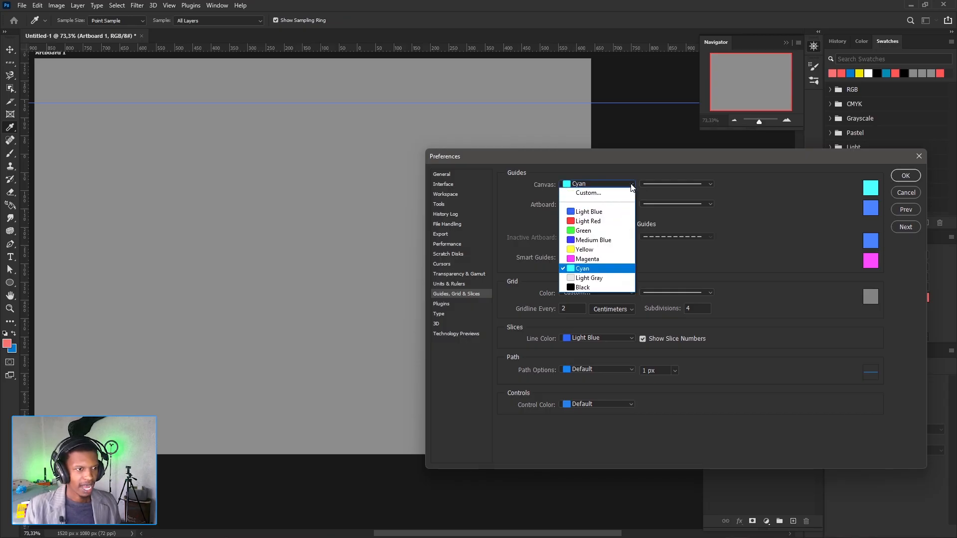
click(590, 222)
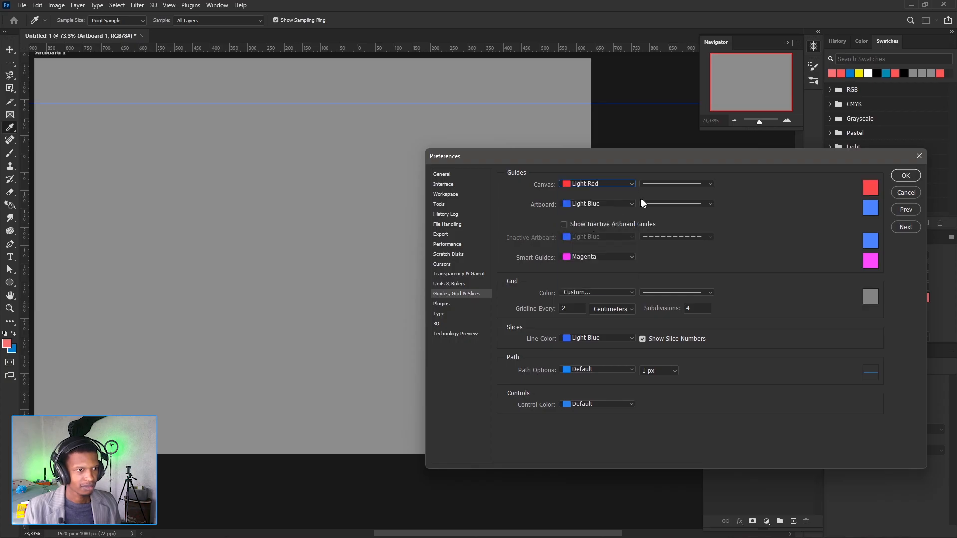
click(631, 187)
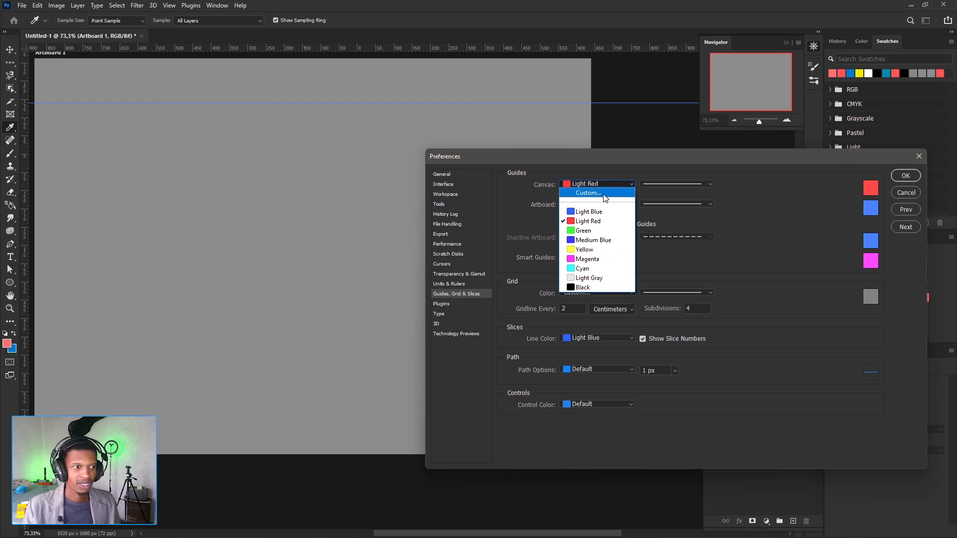
click(593, 269)
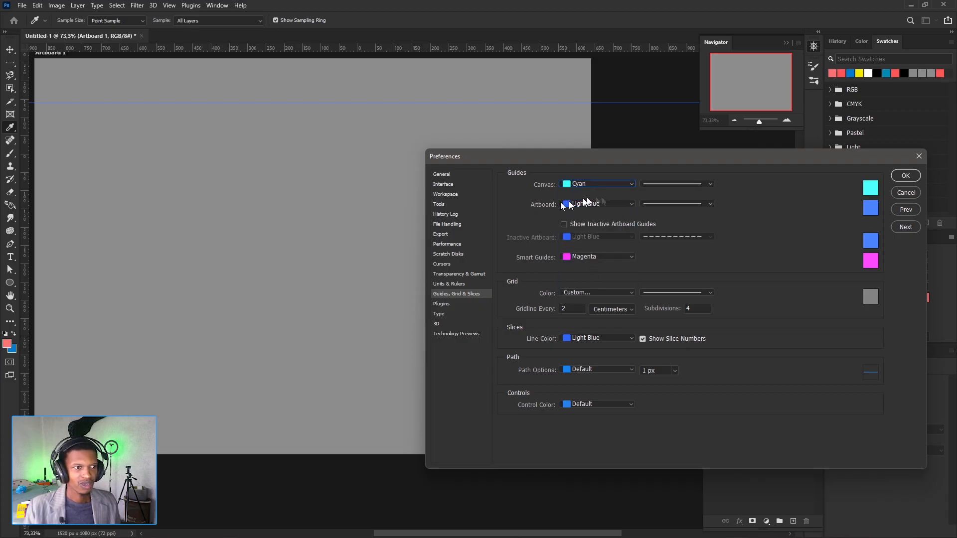
- Try Light Blue, Green, Light Red and Black in turn as the artboard guide color
click(632, 203)
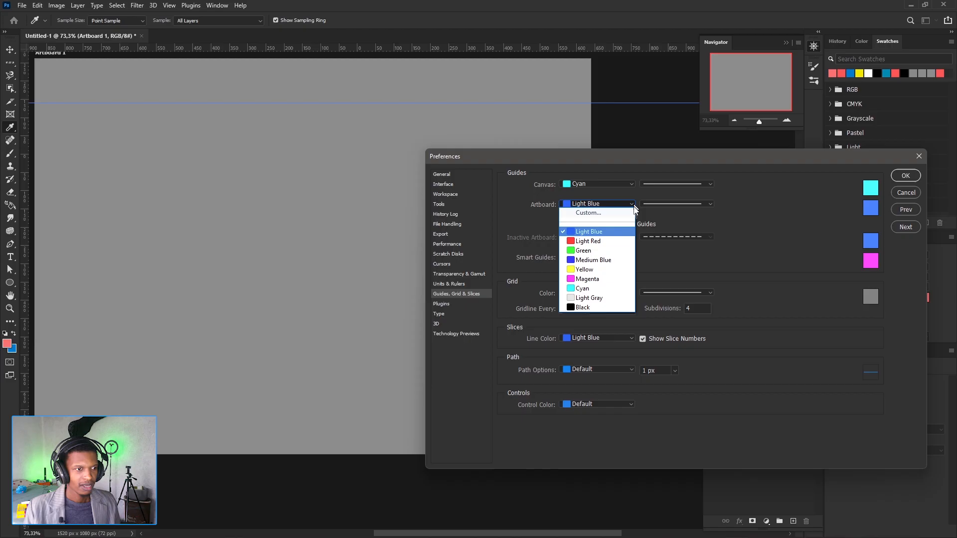
click(597, 232)
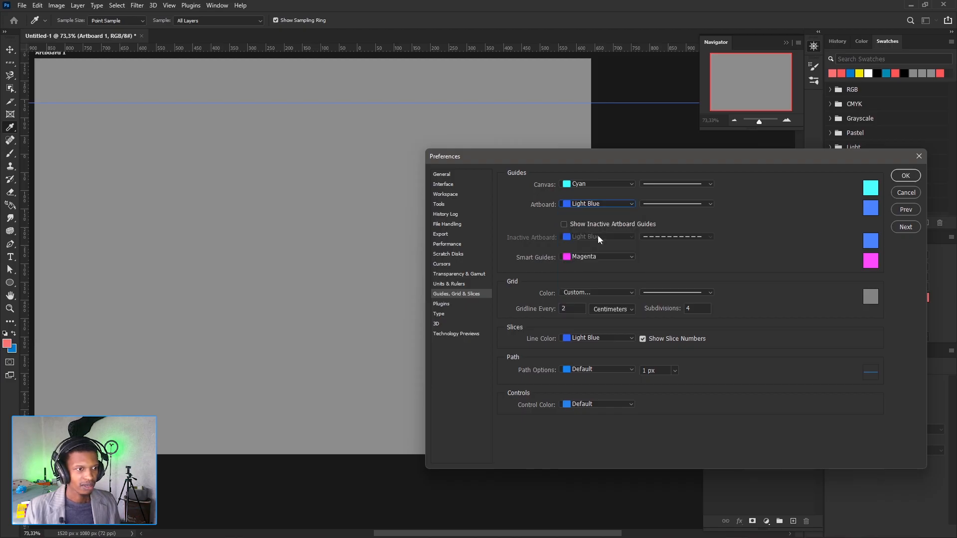
click(611, 205)
click(590, 252)
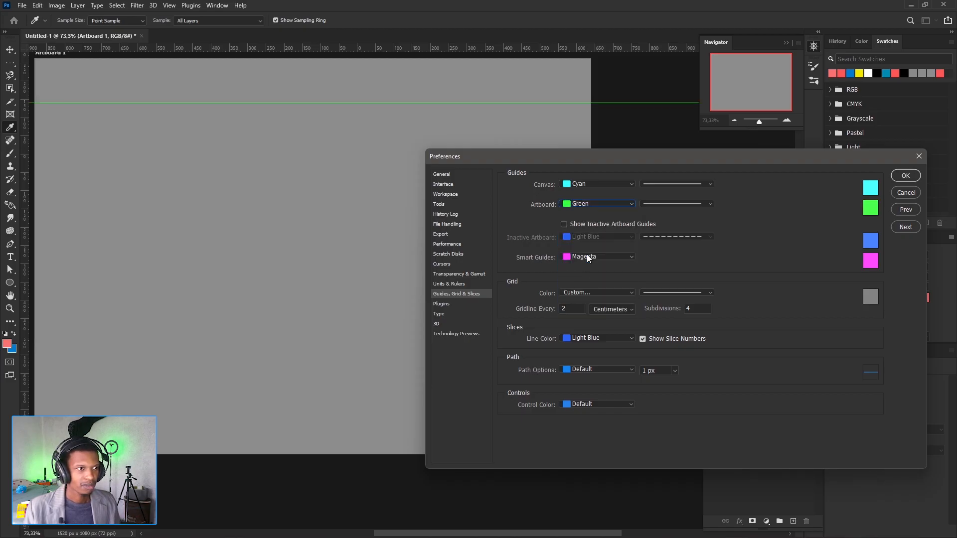
click(632, 204)
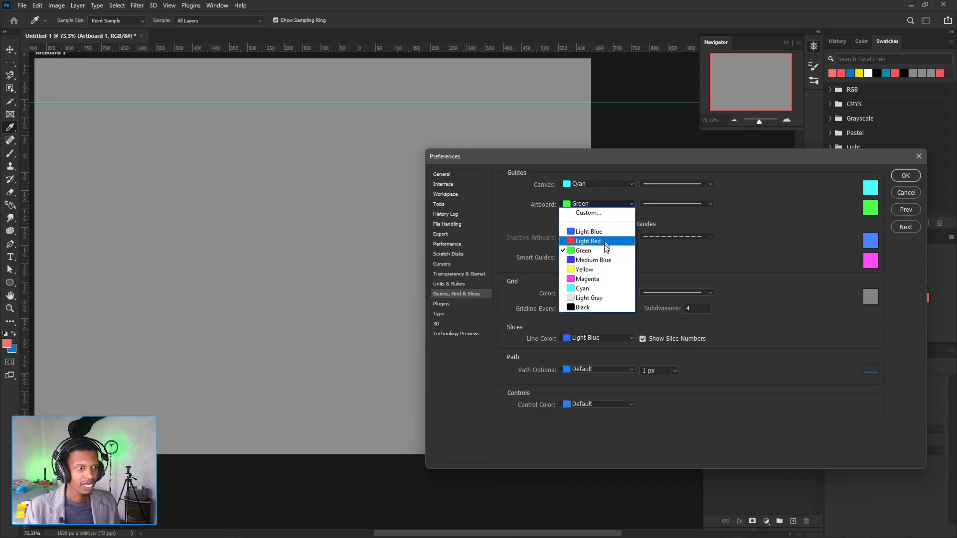
click(601, 244)
click(632, 204)
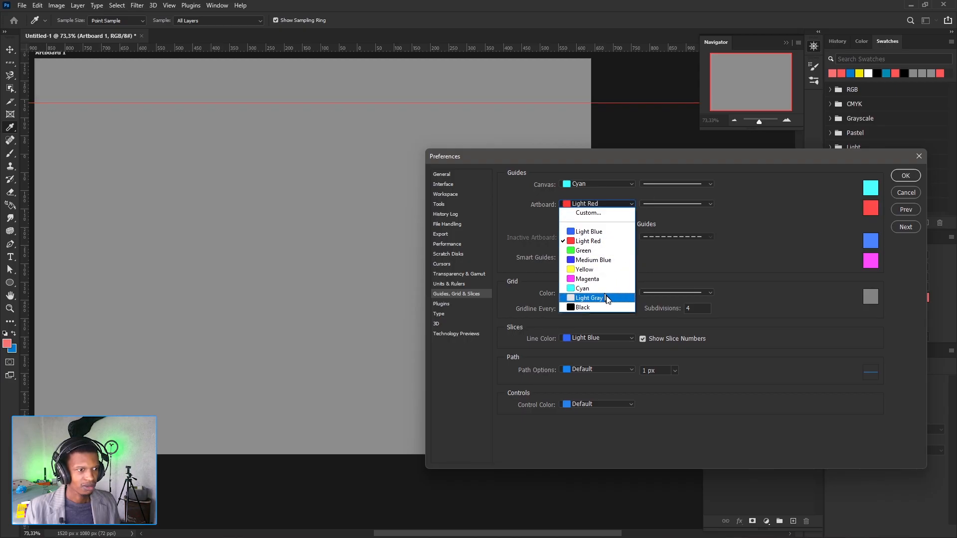
click(603, 307)
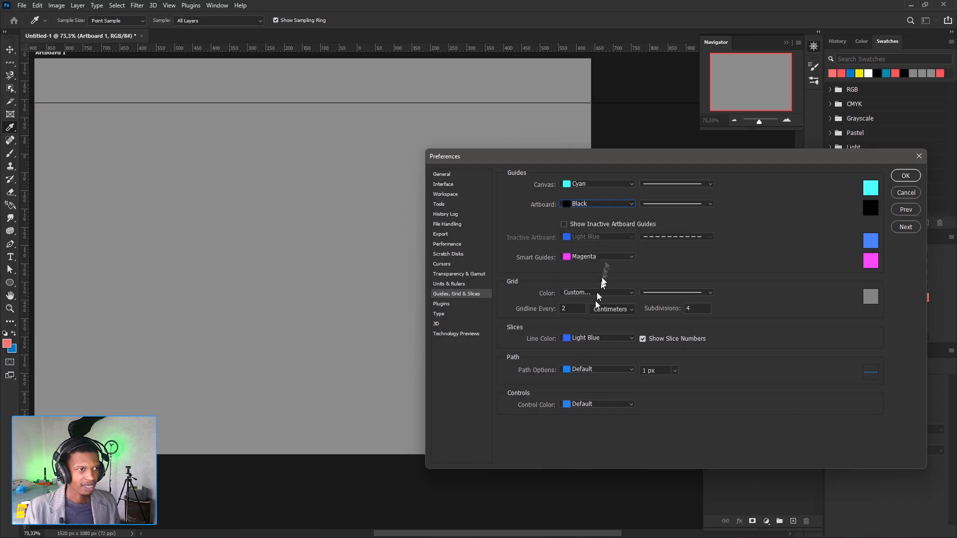
- Open the custom color picker for the artboard guides, dismiss it, and set the color back to Light Blue
click(630, 204)
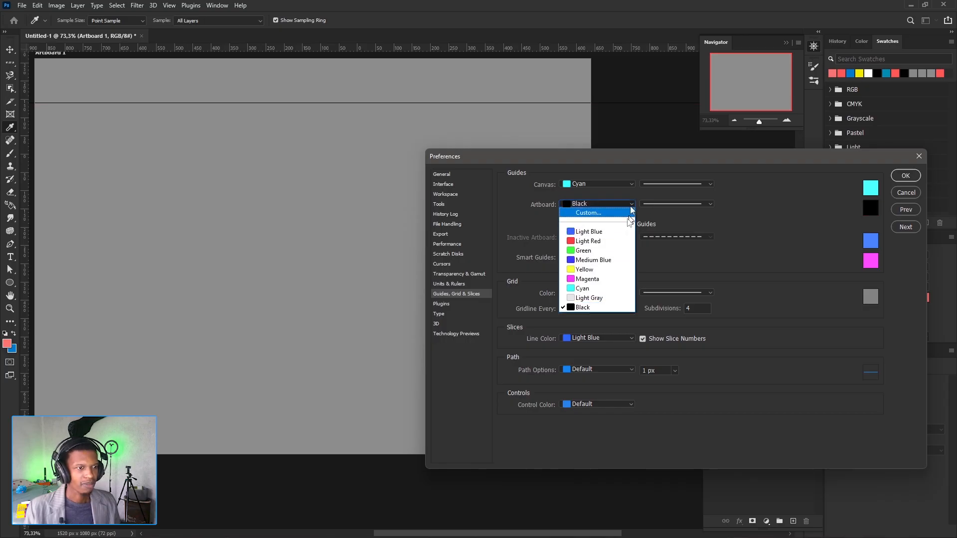
click(593, 213)
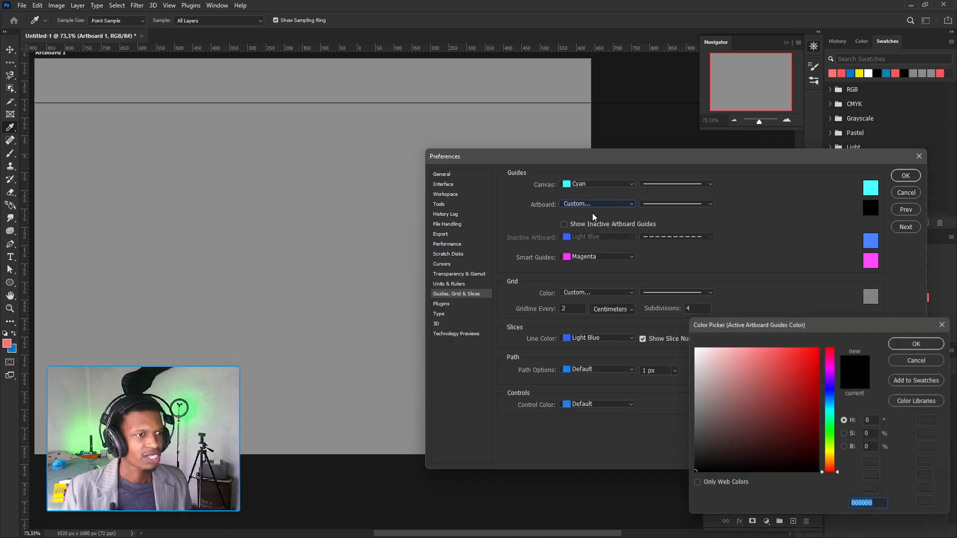
click(944, 324)
click(631, 204)
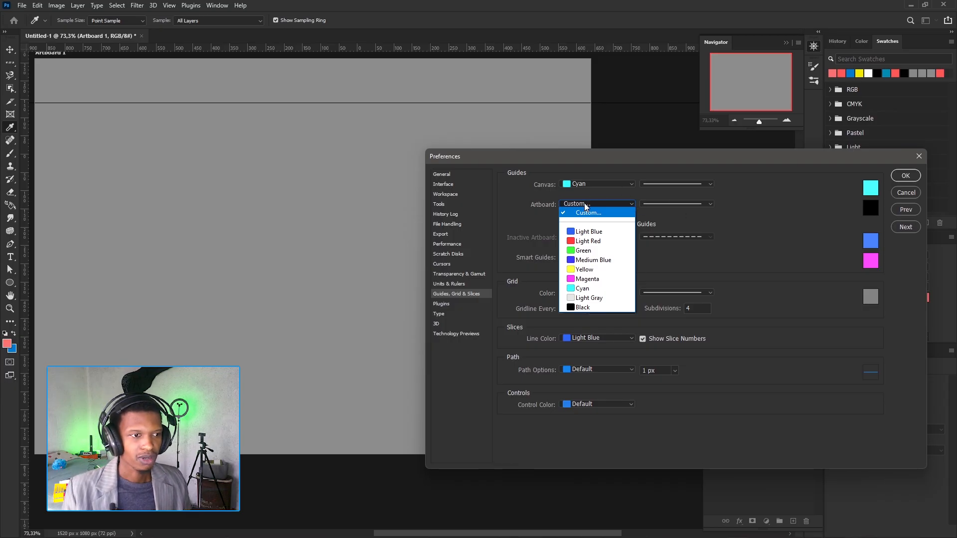
click(602, 232)
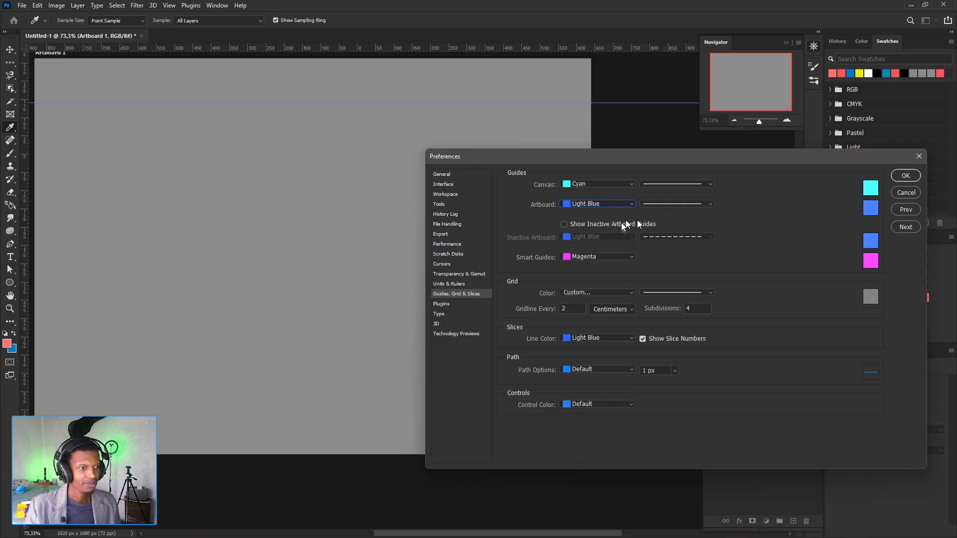
- Switch the artboard guides' line style between dashed and solid twice, ending on solid
click(711, 203)
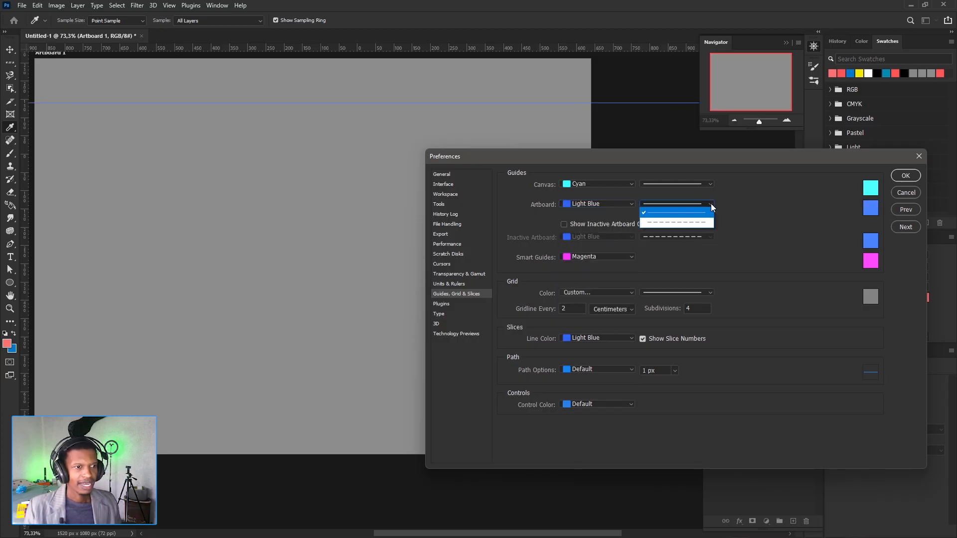
click(693, 220)
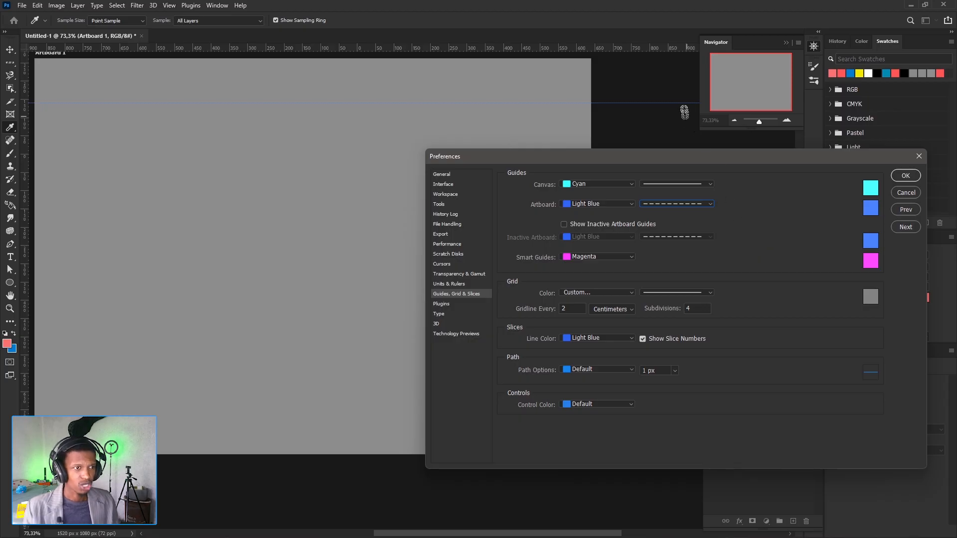
click(710, 204)
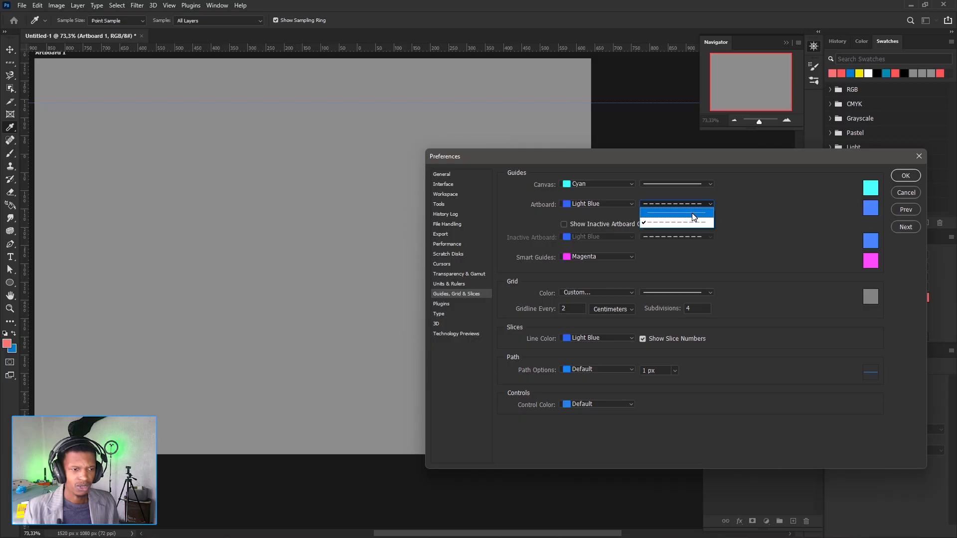
click(693, 217)
click(713, 204)
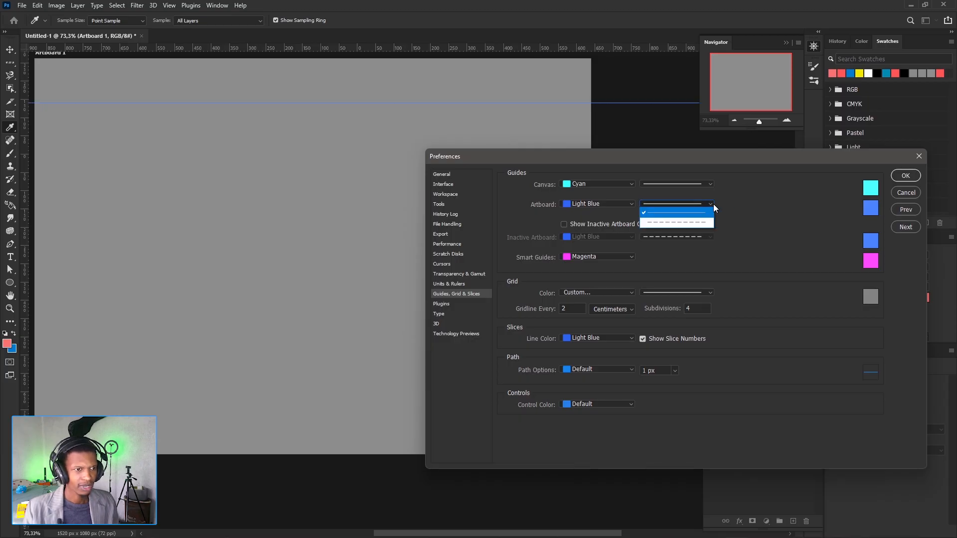
click(706, 222)
click(704, 203)
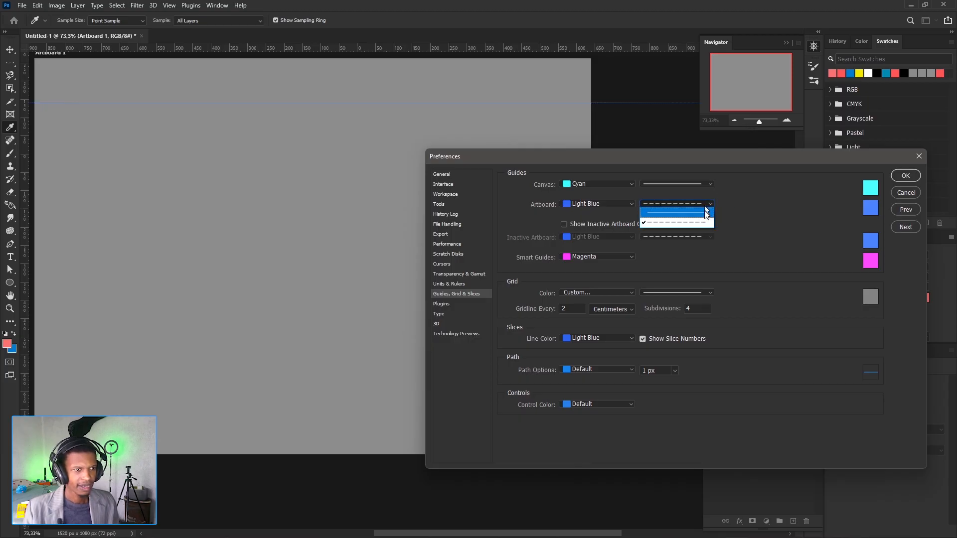
click(704, 214)
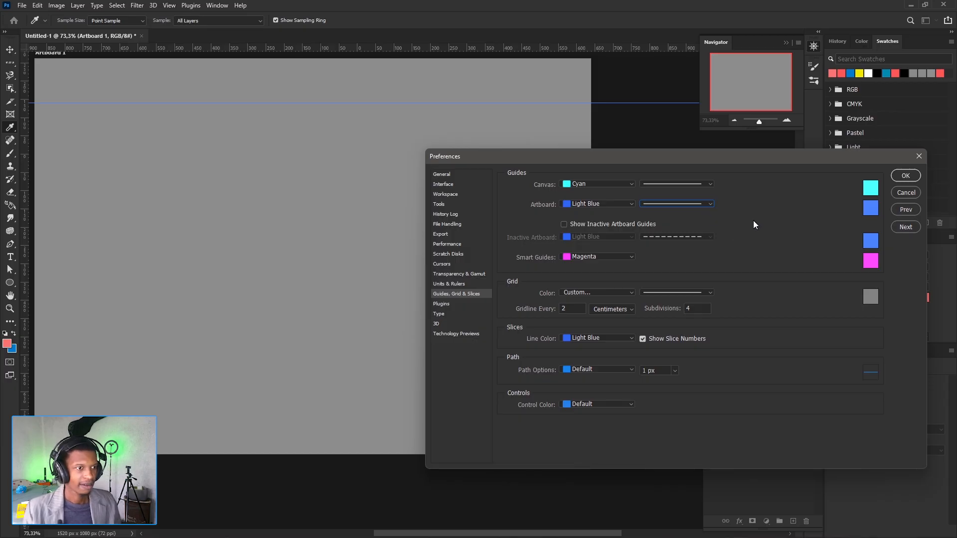
- Turn Show Inactive Artboard Guides on and off again, and look through the smart guide color choices without changing the color
click(564, 225)
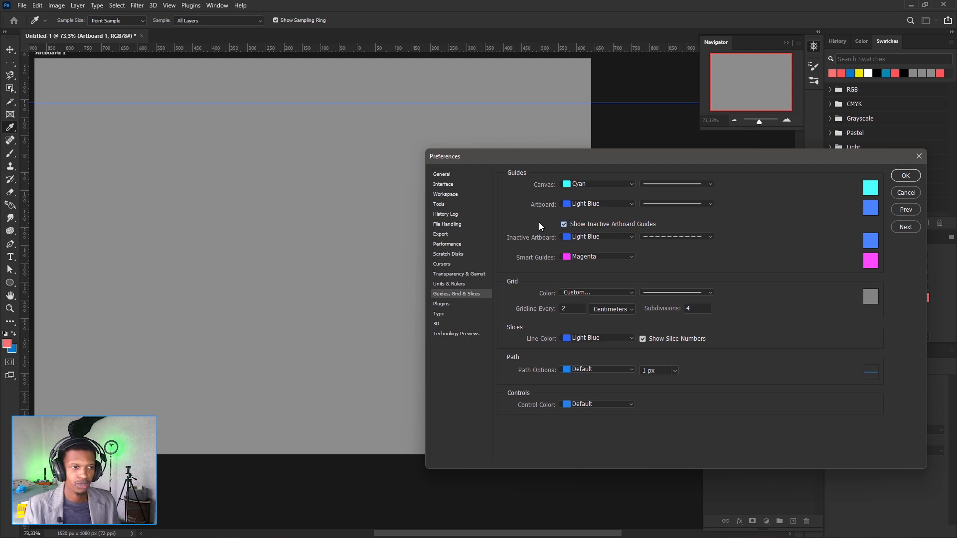
click(565, 225)
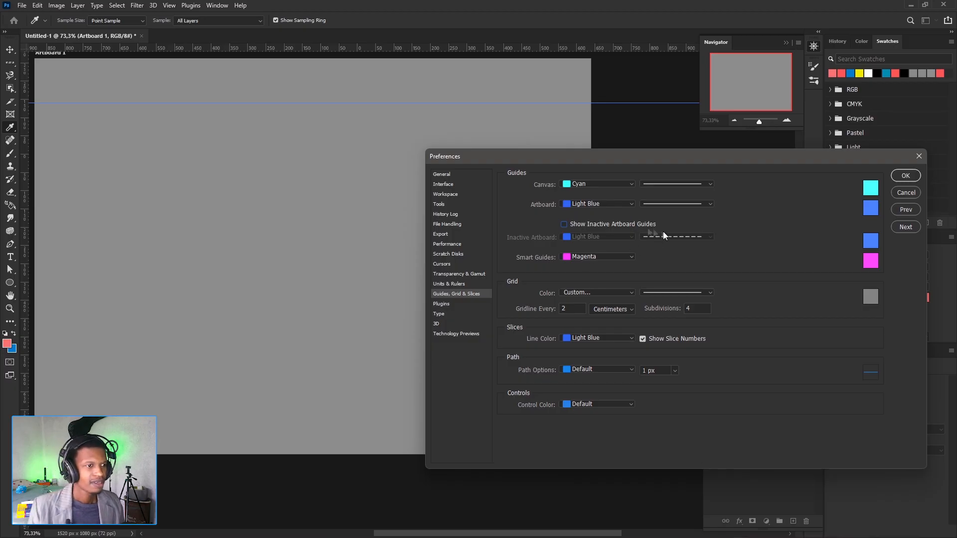
click(629, 257)
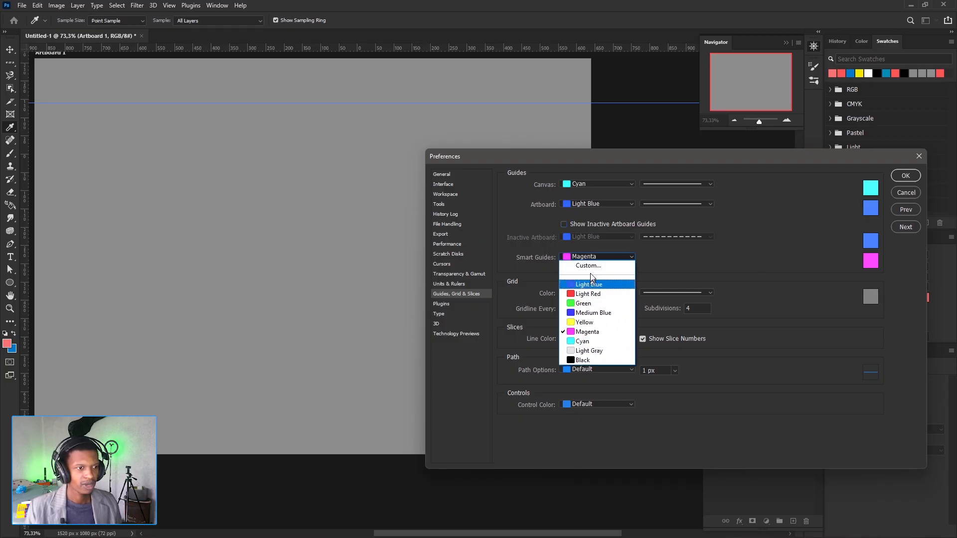
click(718, 254)
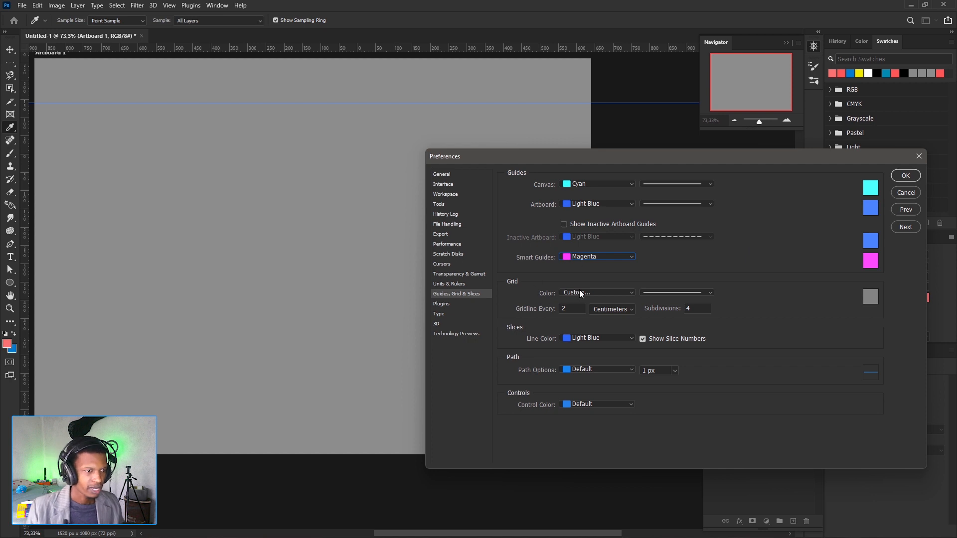
- Cancel the preferences and remove the horizontal guide from the artboard with the Move tool
click(907, 193)
key(v)
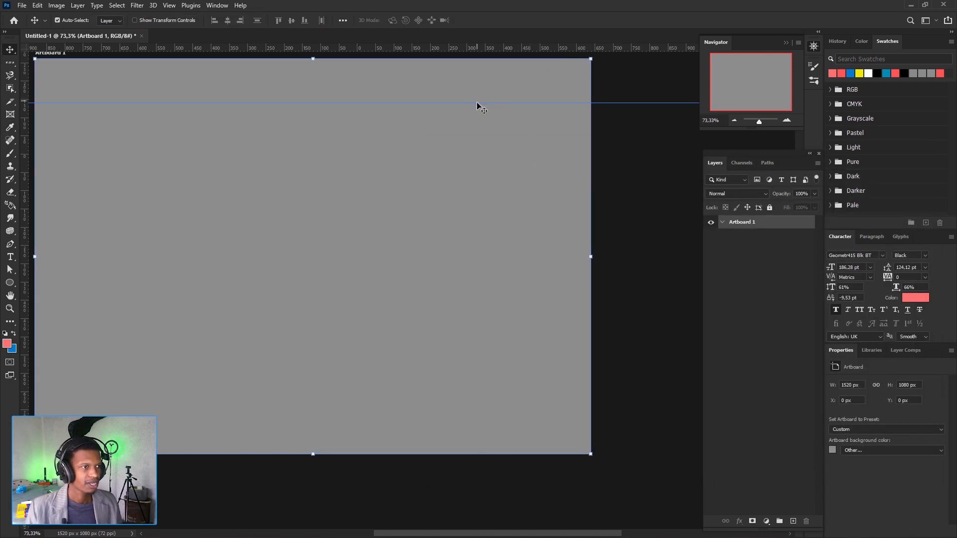
drag(478, 103, 477, 50)
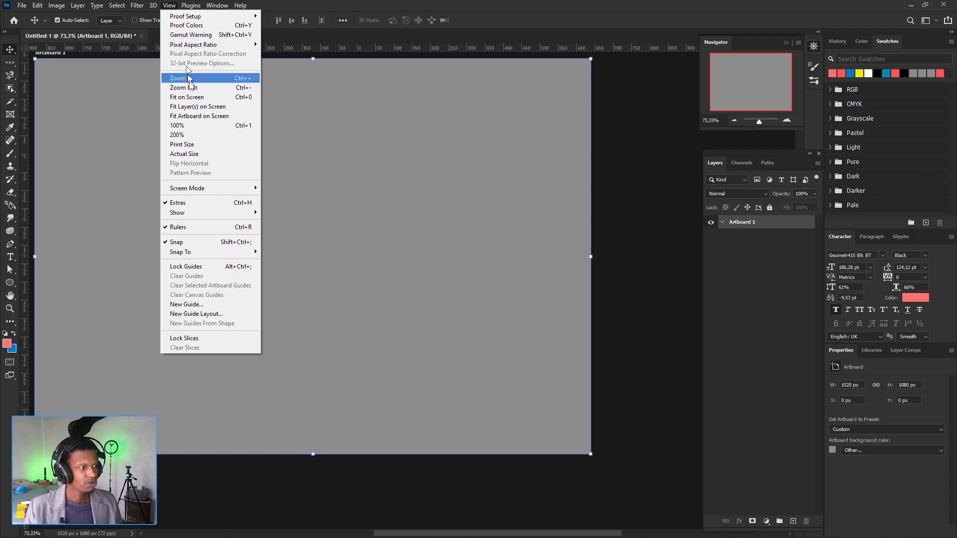
- Show the grid over the artboard, and pull out a horizontal guide and remove it again
mouse_move(205, 218)
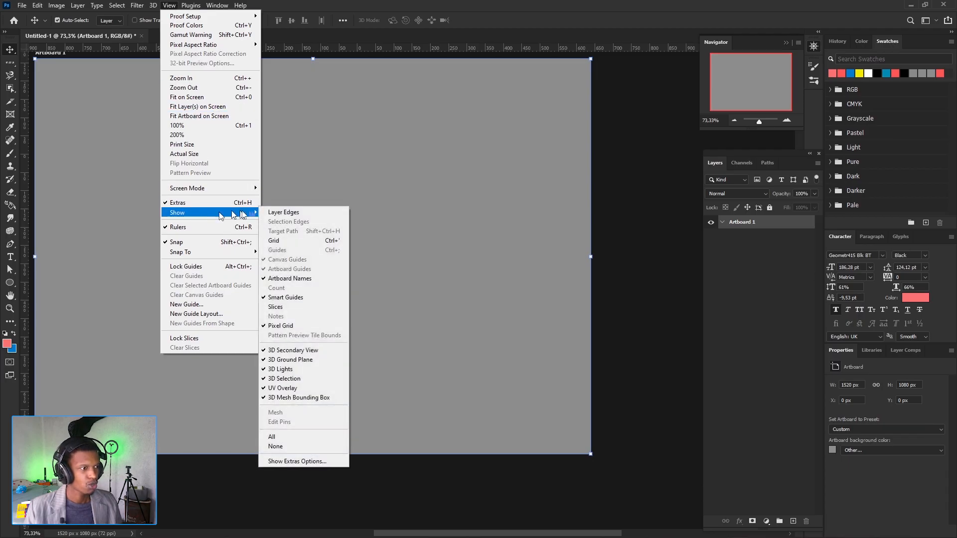
click(292, 245)
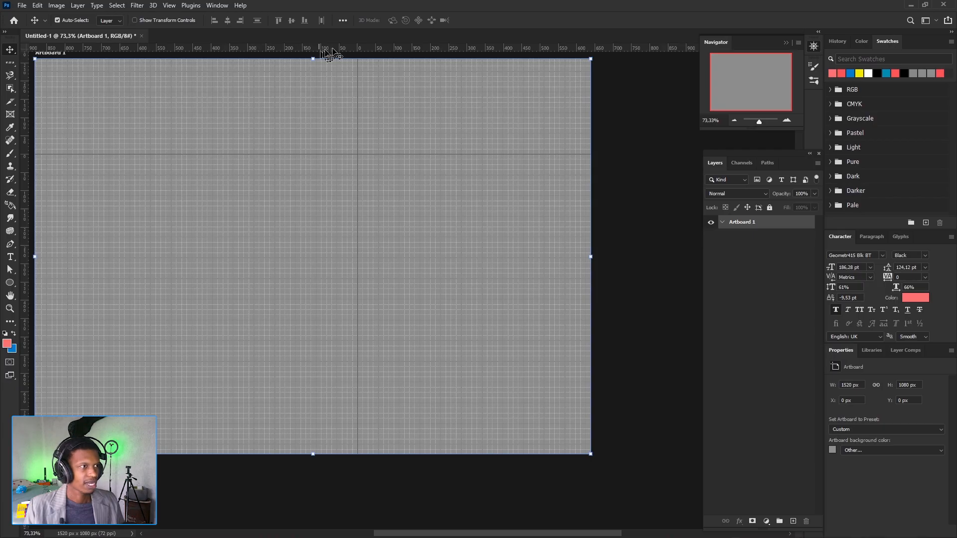
mouse_move(333, 51)
mouse_down()
mouse_move(336, 82)
mouse_move(336, 48)
mouse_up()
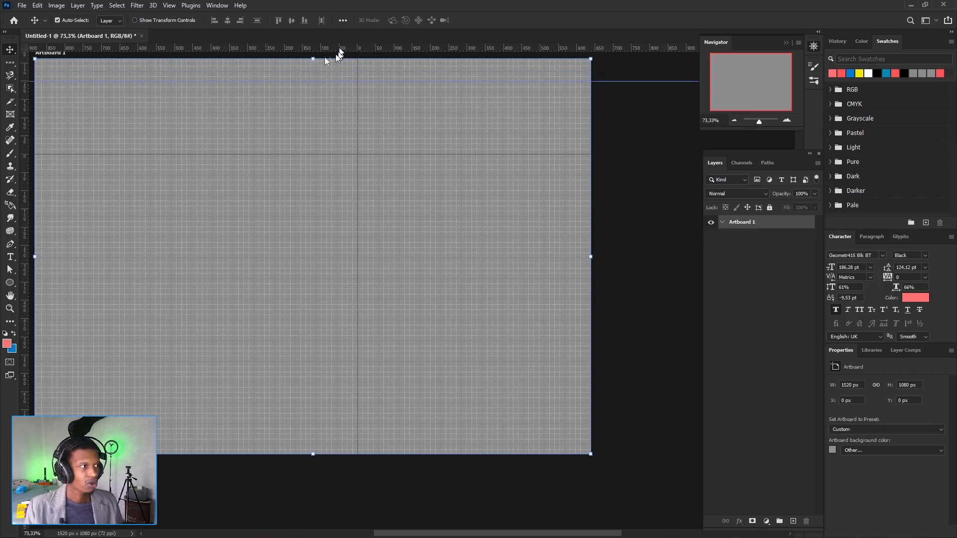
- In the Guides, Grid & Slices preferences, try Light Red as the grid color and set it to Green
click(37, 5)
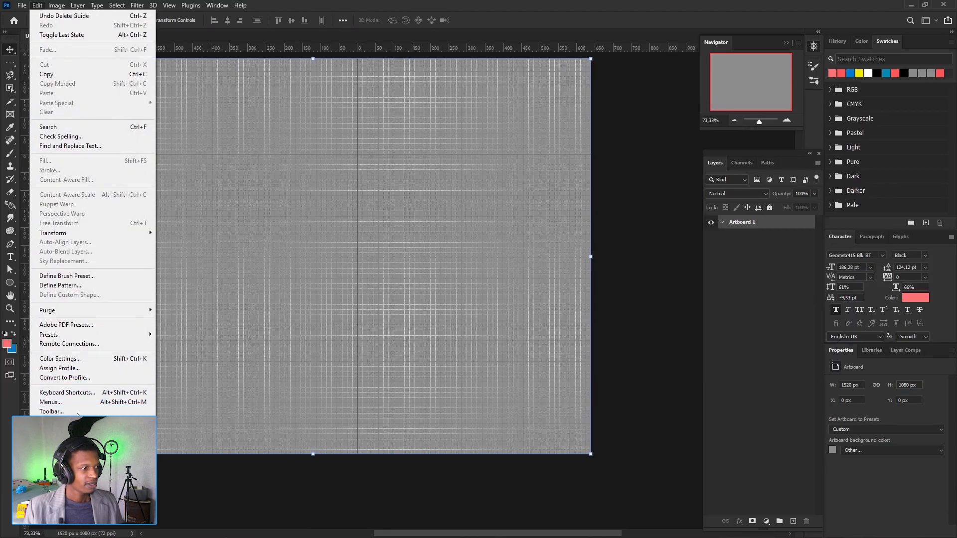
mouse_move(75, 421)
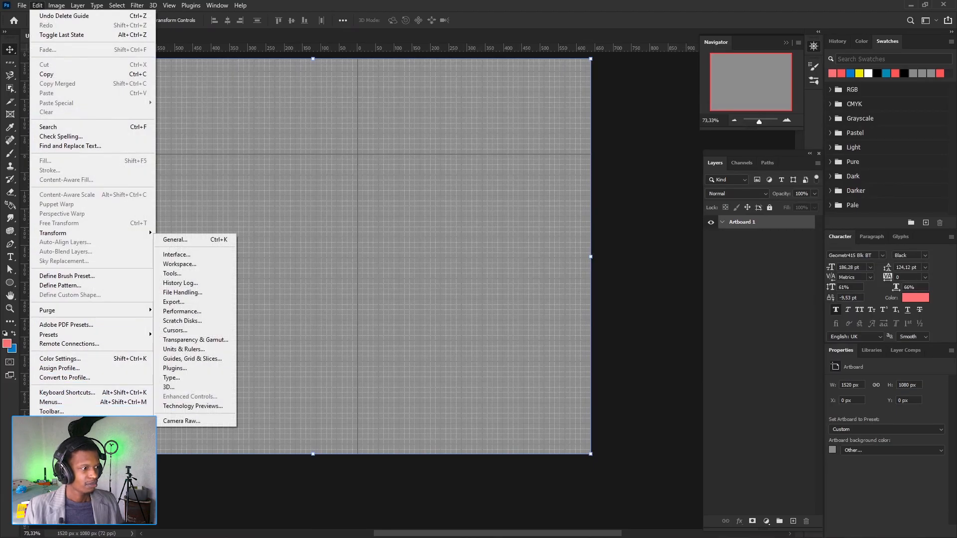
click(201, 357)
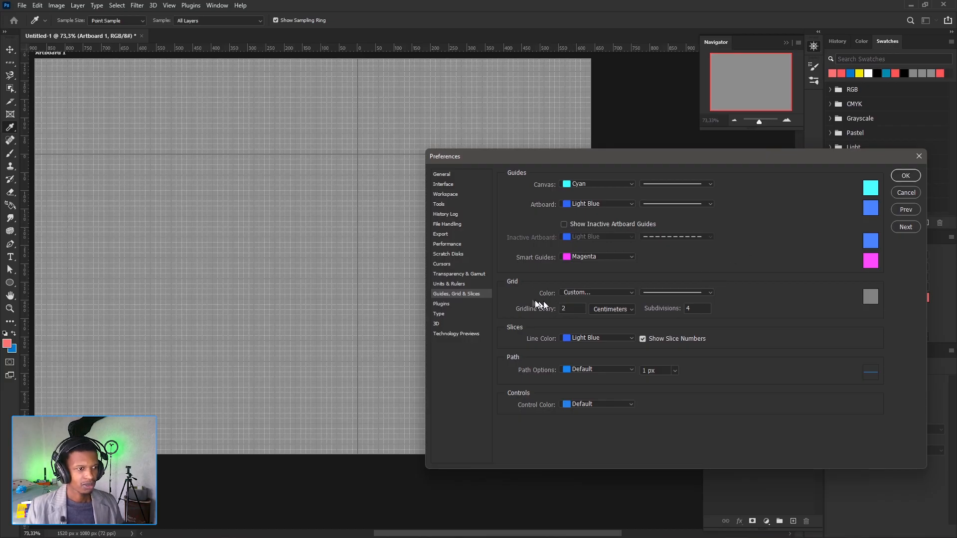
click(630, 293)
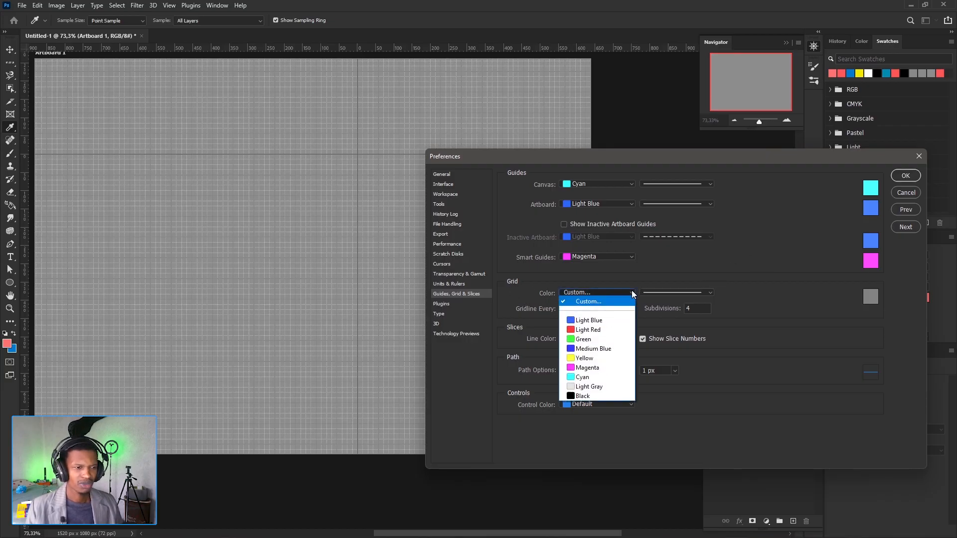
click(595, 330)
click(629, 293)
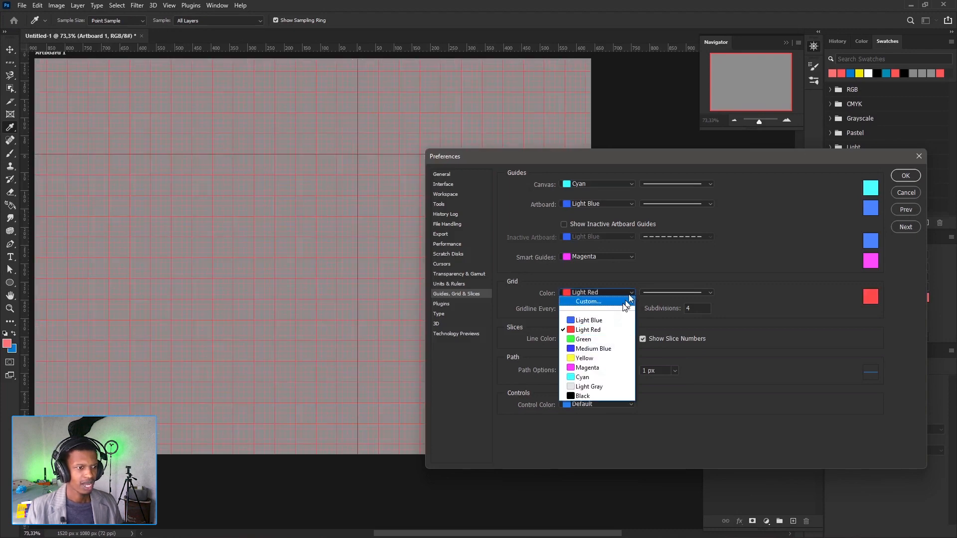
click(592, 340)
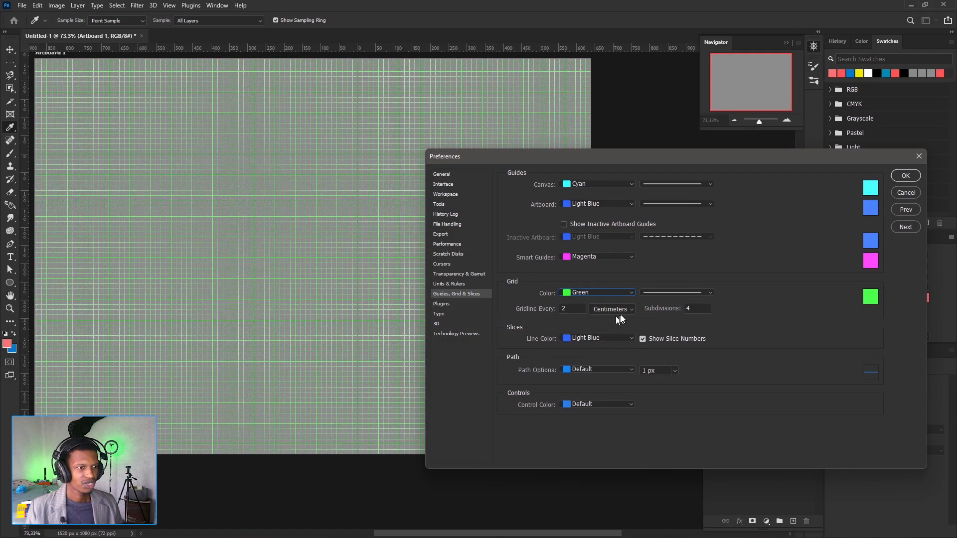
- Try the dashed and dotted line styles for the grid and return it to solid lines
click(709, 292)
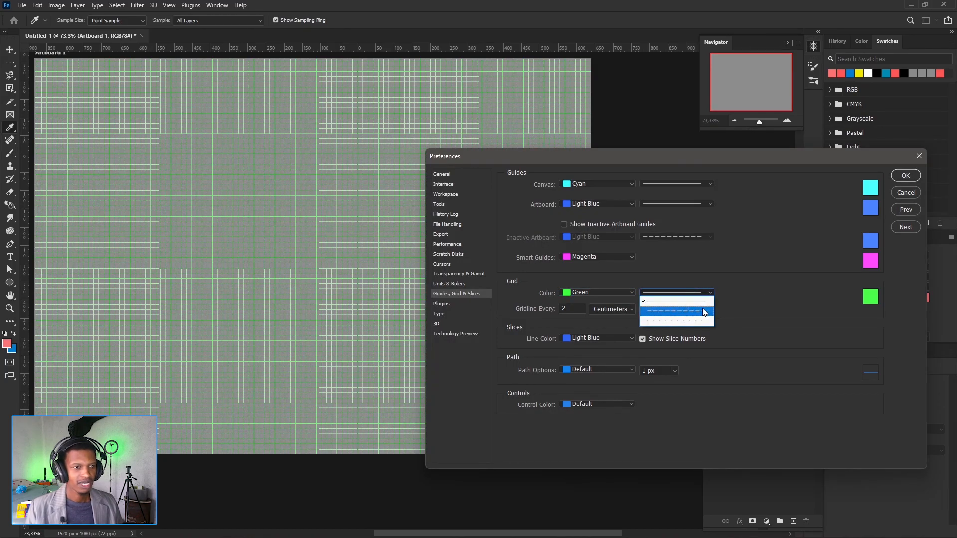
click(707, 311)
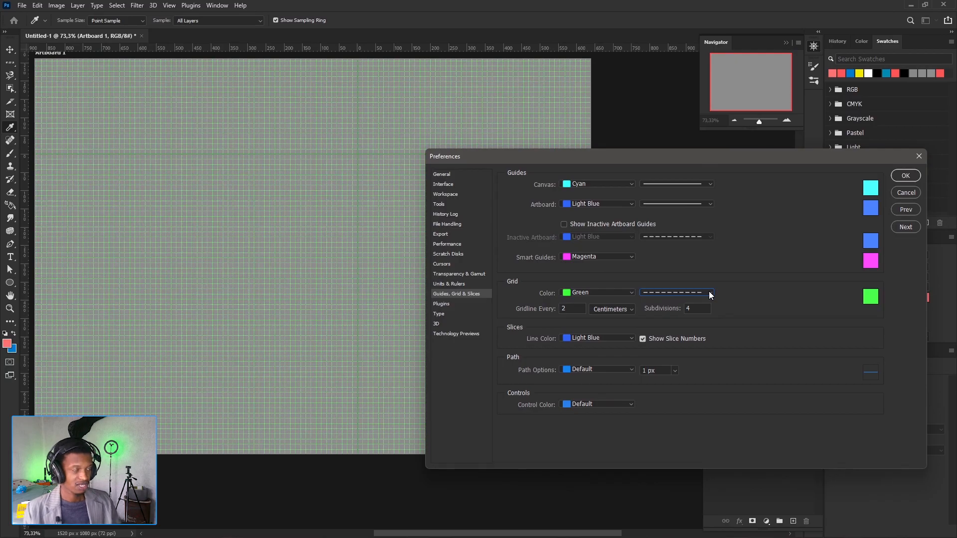
click(711, 293)
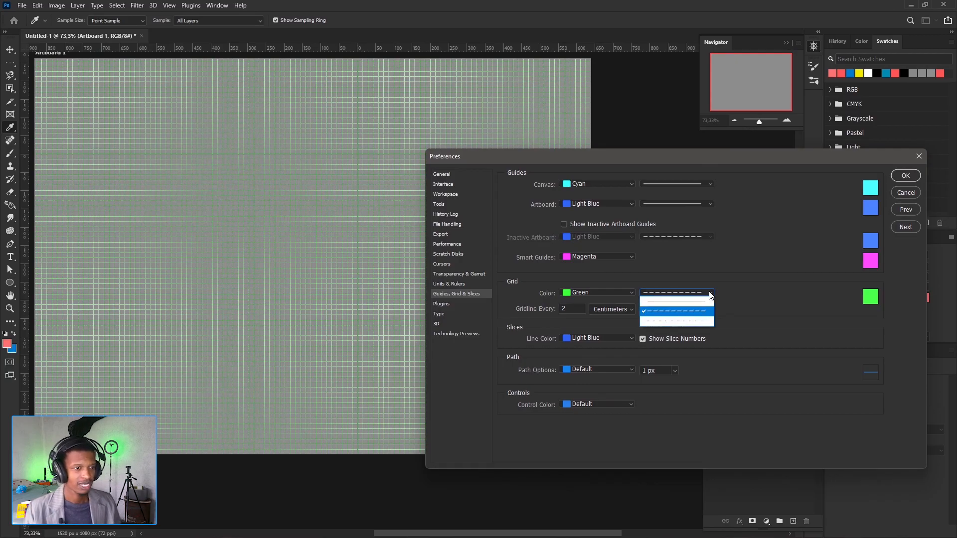
click(692, 322)
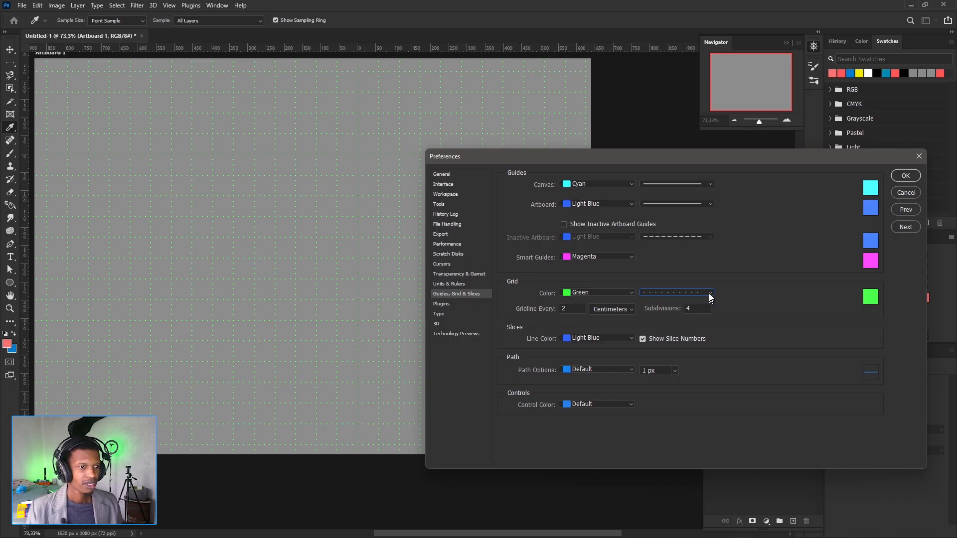
click(709, 293)
click(700, 302)
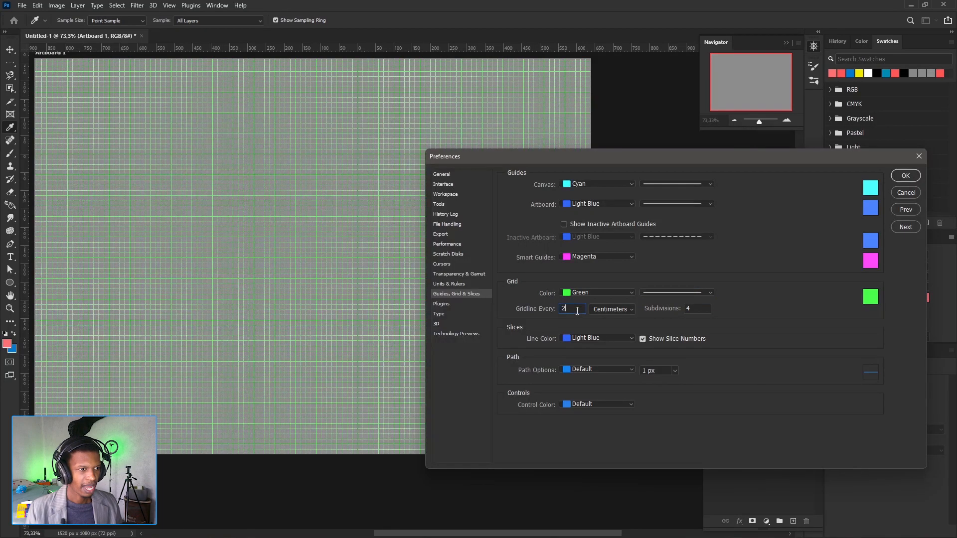
- Try gridline spacings between 1,8 and 2,6 centimeters, leave the spacing at 1,8, and view the available grid units
text(,5)
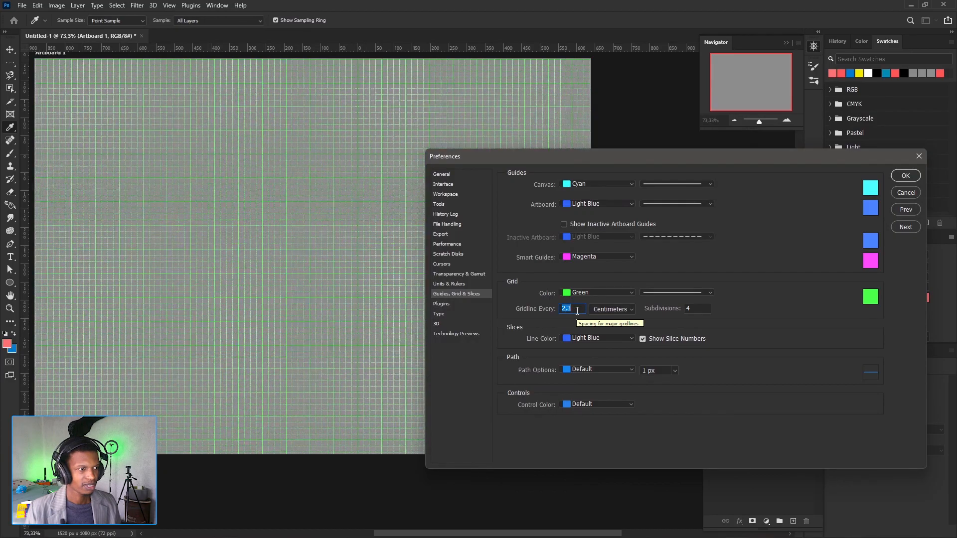
key(Down)
key(Down)
key(Down)
key(Down)
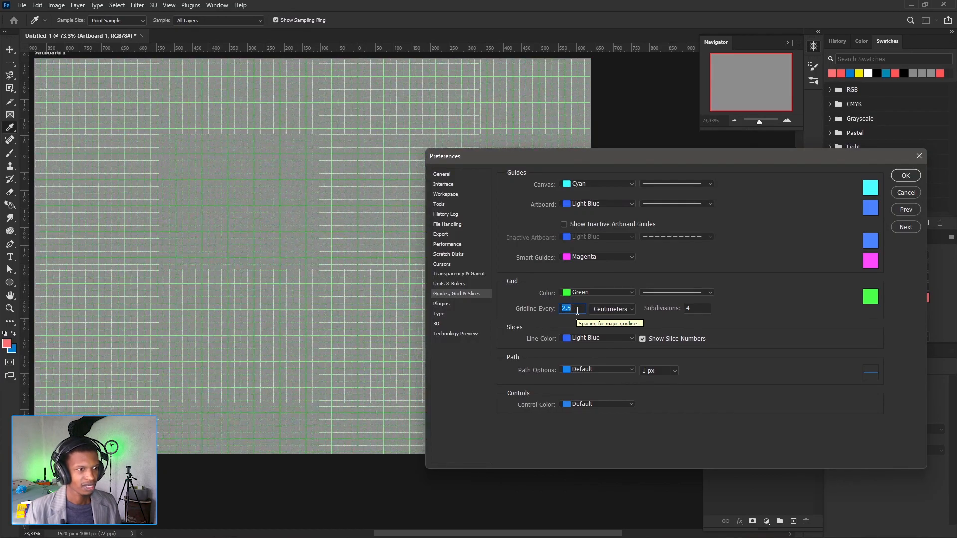
key(Down)
key(Down)
key(Down)
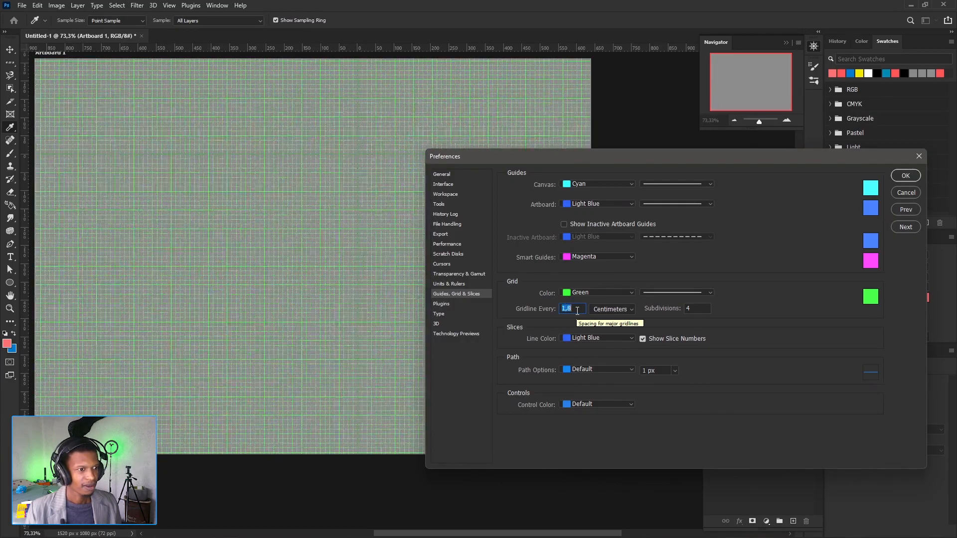
key(Up)
key(Up)
key(Up)
key(Up)
key(Up)
key(Up)
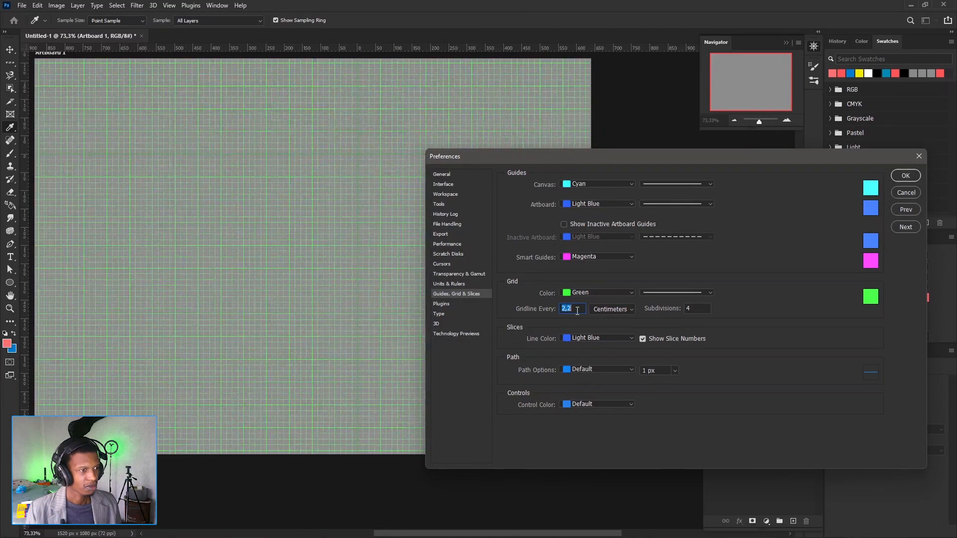
key(Down)
key(Down)
key(Down)
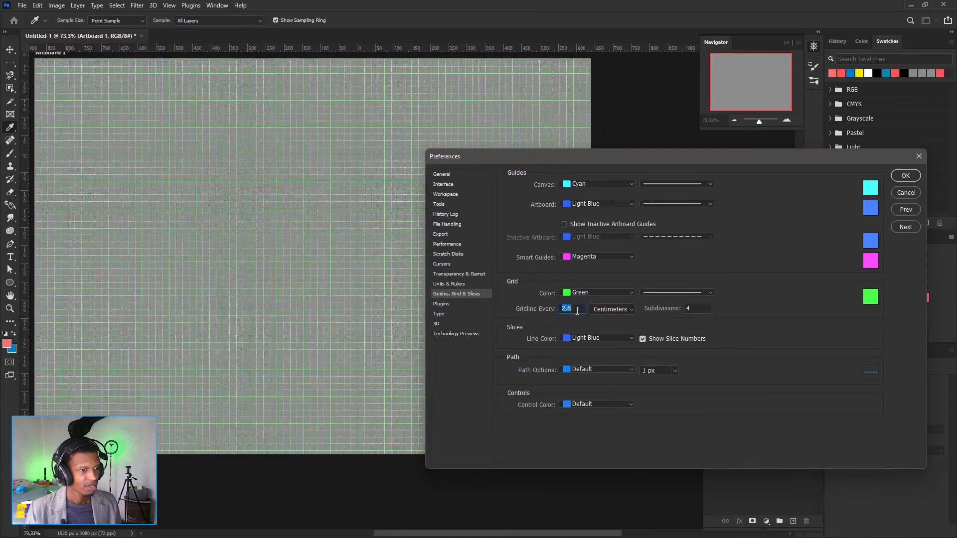
key(Down)
key(Down)
key(Down)
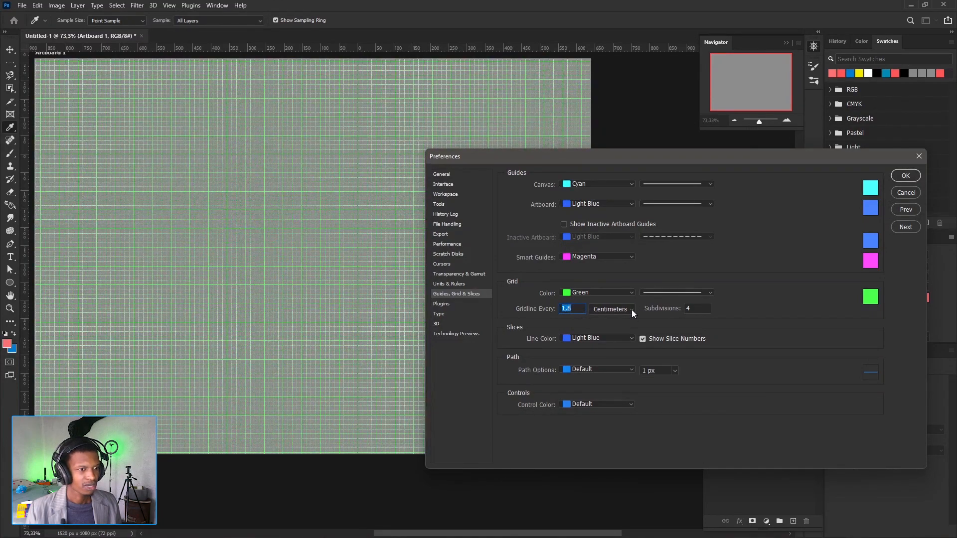
click(632, 310)
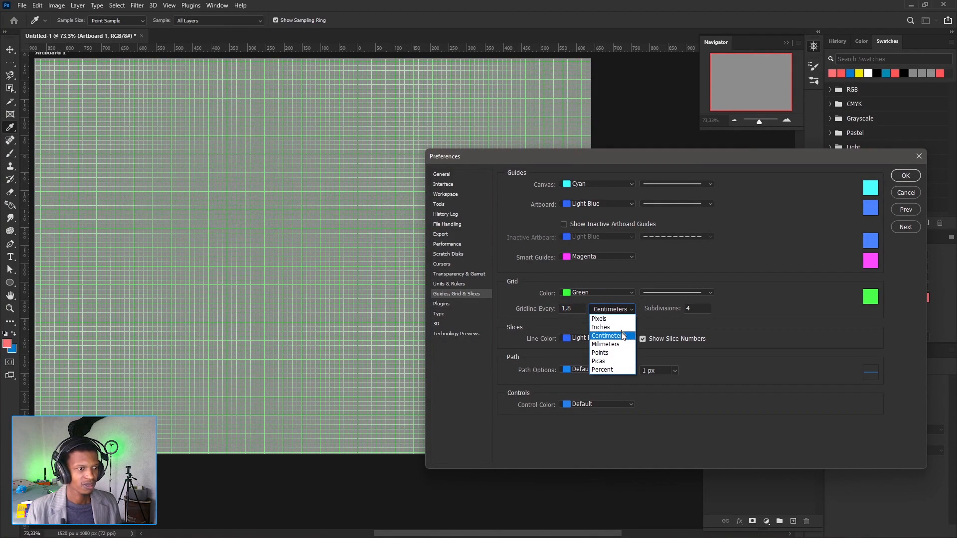
click(718, 313)
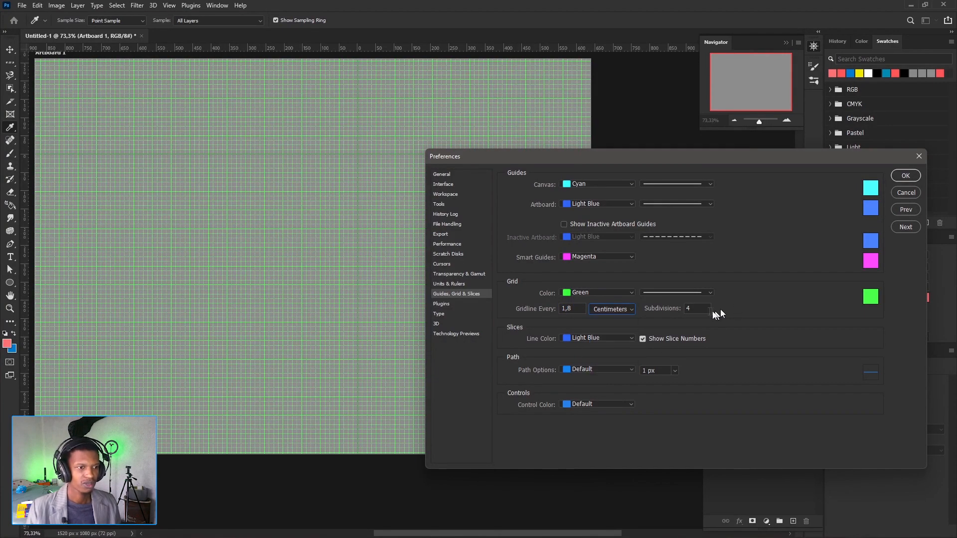
- Try several grid subdivision counts, including 8, 6, 7 and 10, and raise the value to 12
click(702, 309)
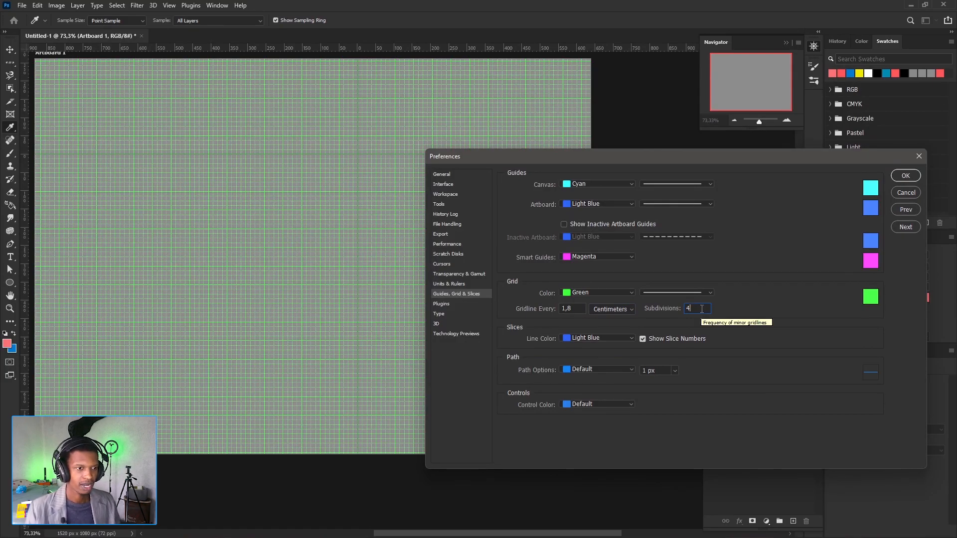
key(Up)
key(Up)
key(Up)
key(Up)
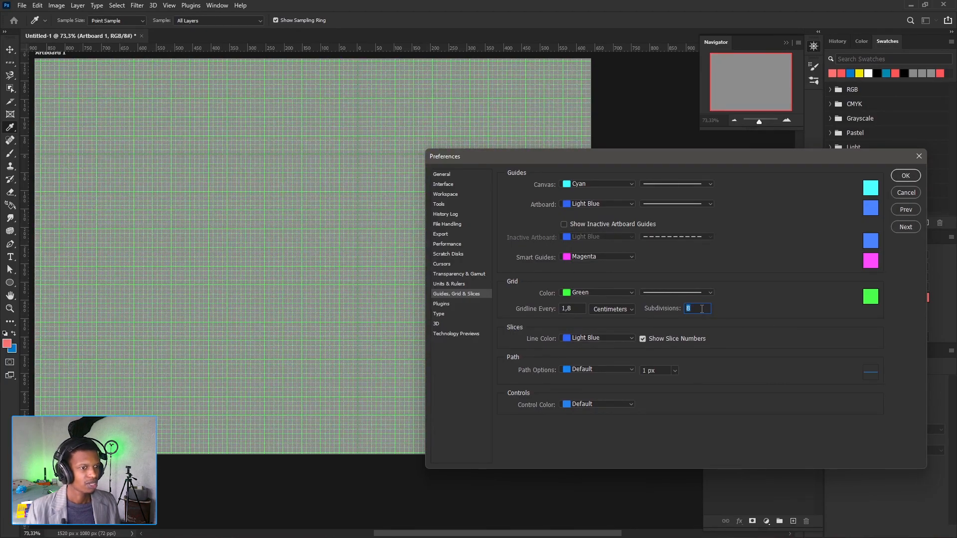
key(Down)
key(Down)
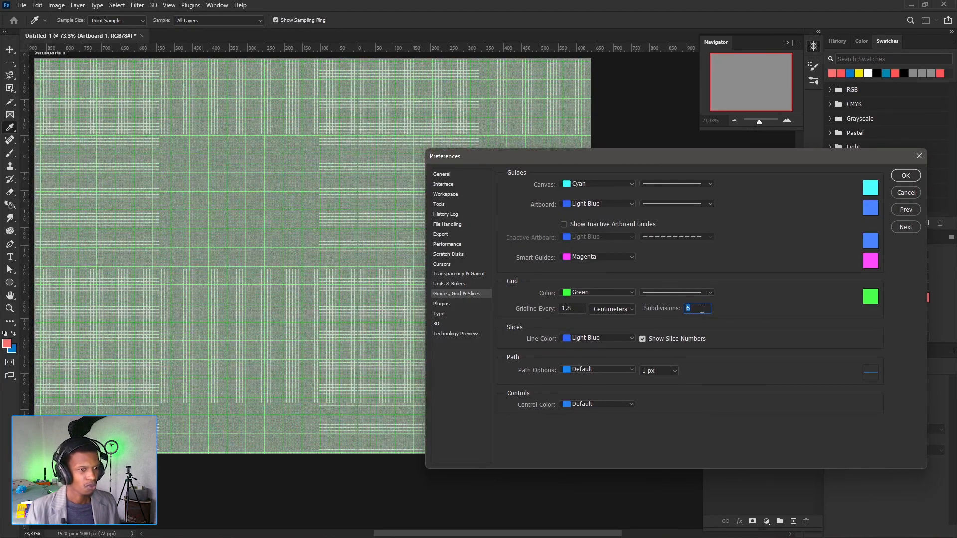
key(Up)
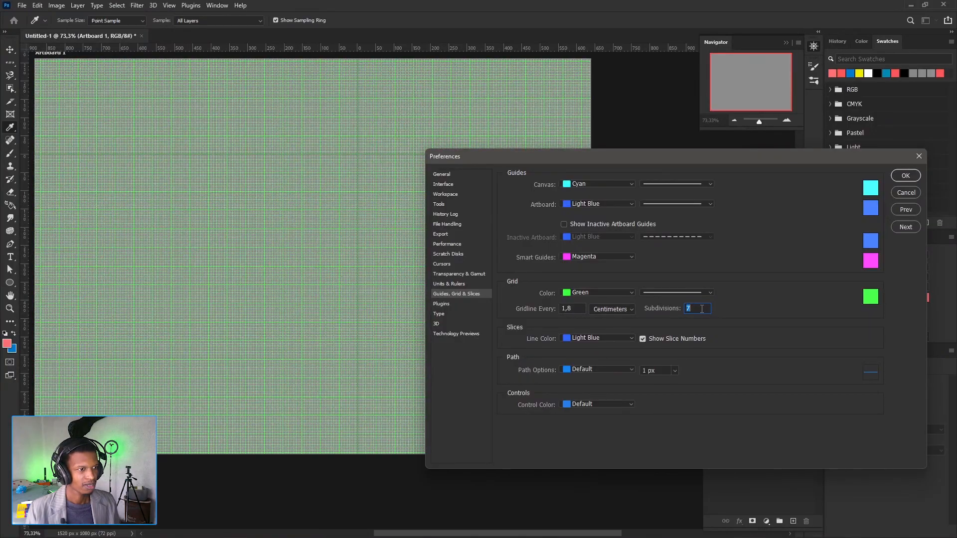
key(Up)
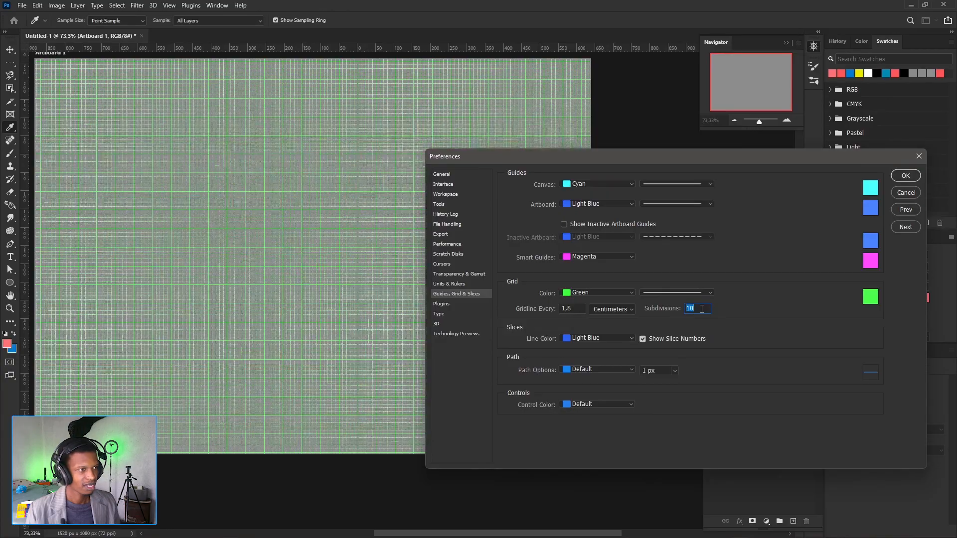
key(Up)
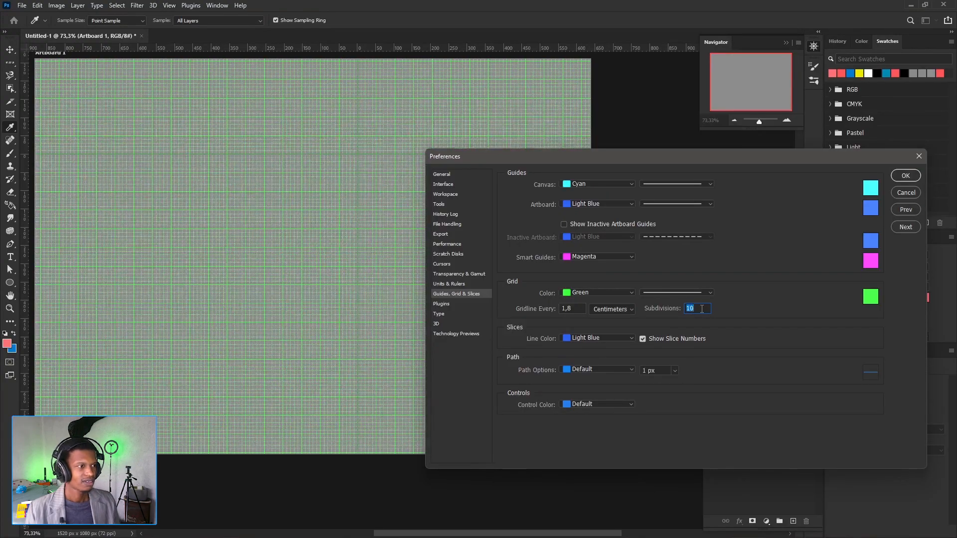
key(Up)
key(Up)
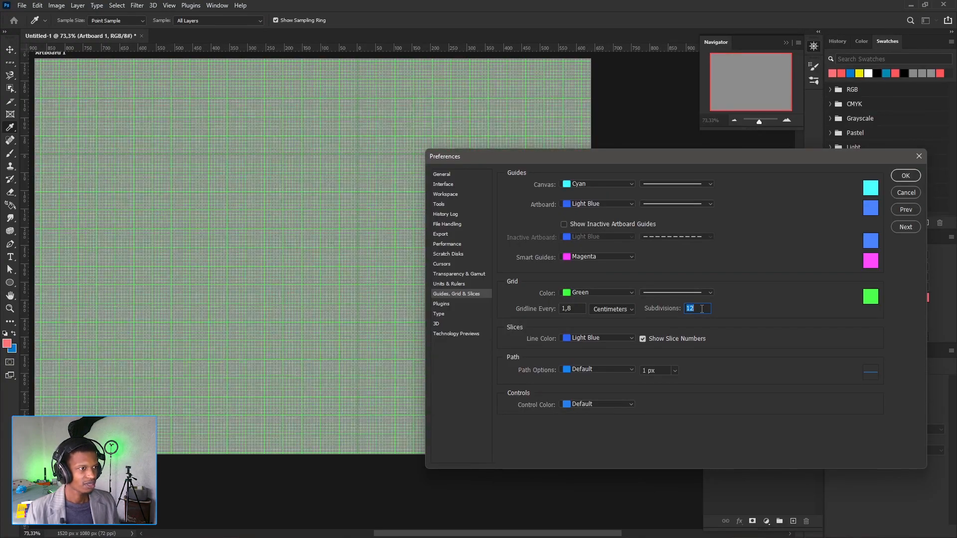
- Try higher grid subdivision counts up to 31, and close the preferences without saving the changes
key(Down)
key(Up)
key(Up)
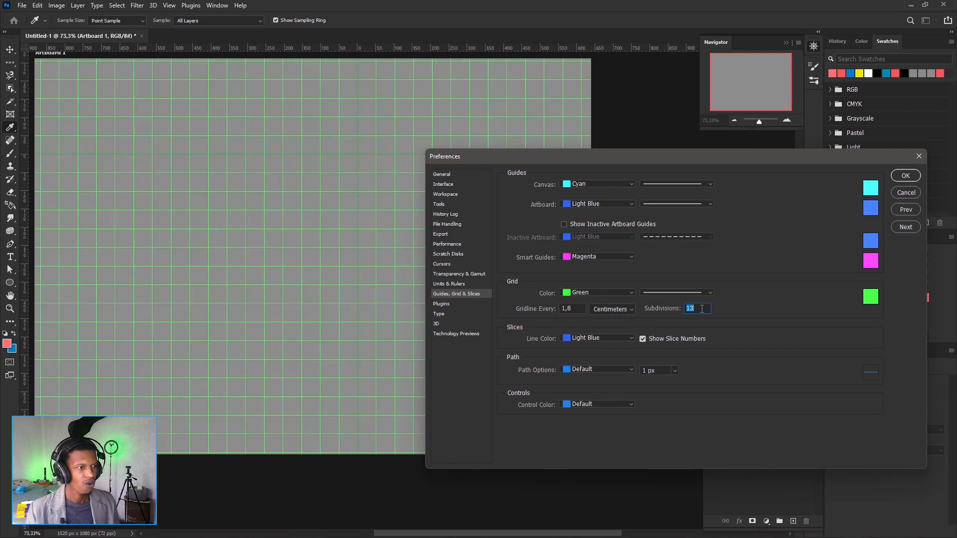
key(Up)
key(Up)
key(Up)
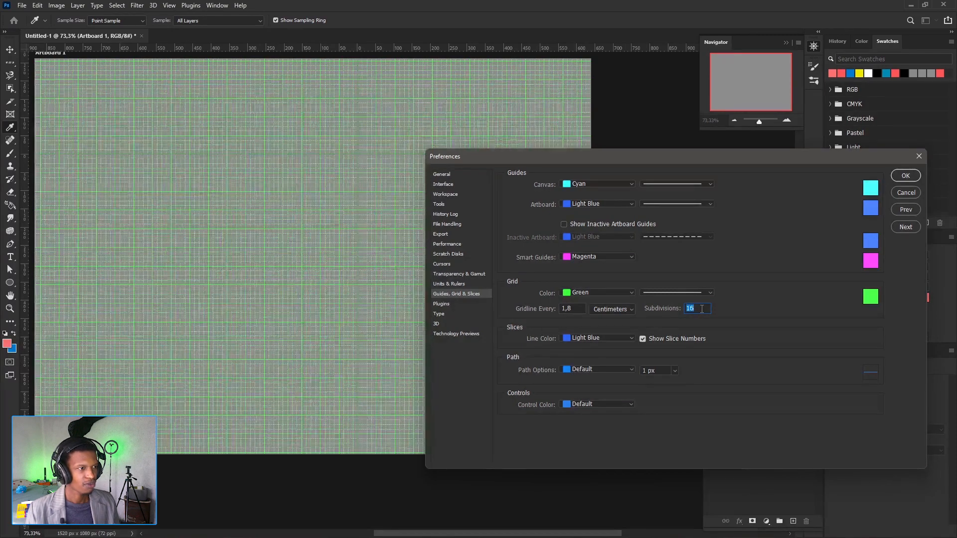
key(Up)
key(Up)
key(Up)
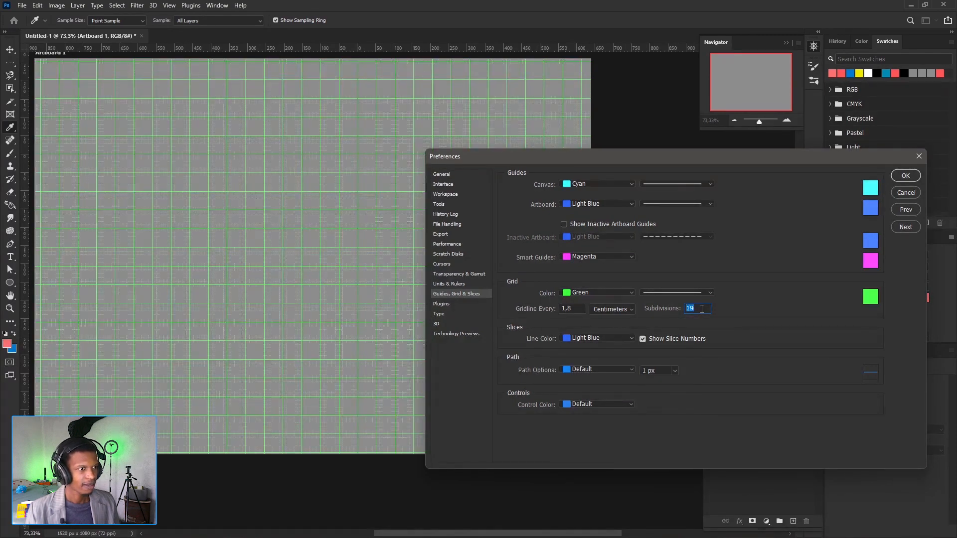
key(Up)
key(Up)
key(Up)
key(Up)
key(Up)
key(Up)
key(Up)
key(Up)
key(Up)
key(Up)
key(Up)
key(Up)
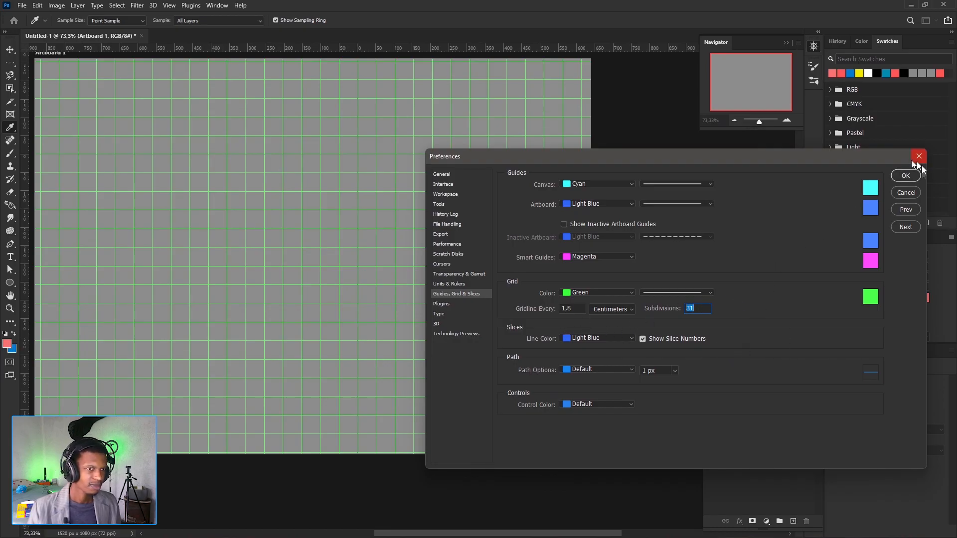
click(905, 193)
- Reposition the ruler origin on the artboard several times, leaving it slightly above and left of the artboard's center
key(v)
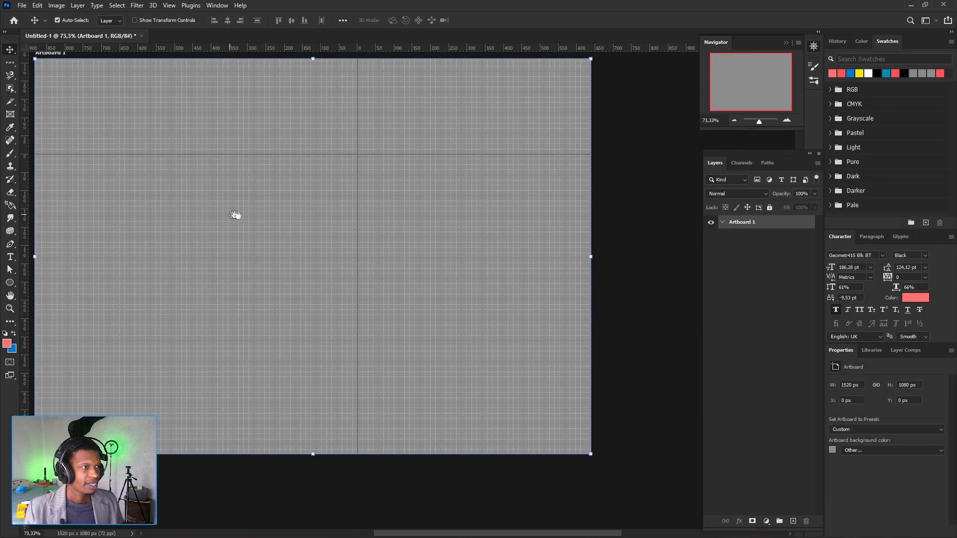
drag(236, 215, 241, 218)
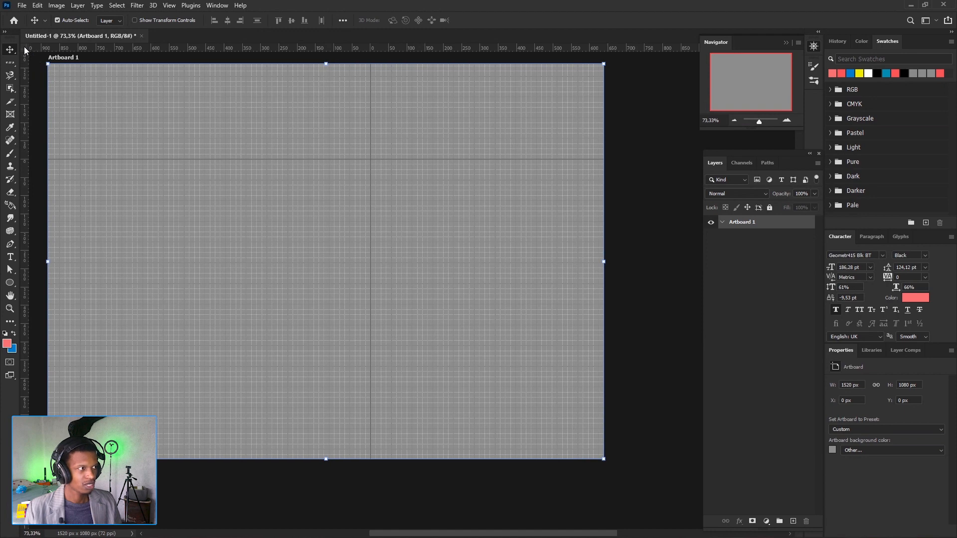
drag(25, 50, 398, 198)
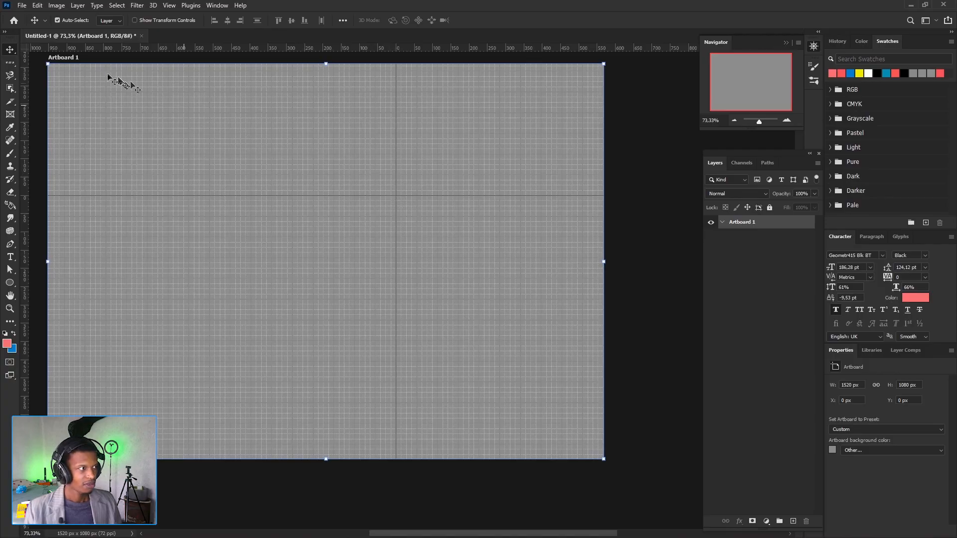
drag(88, 82, 303, 148)
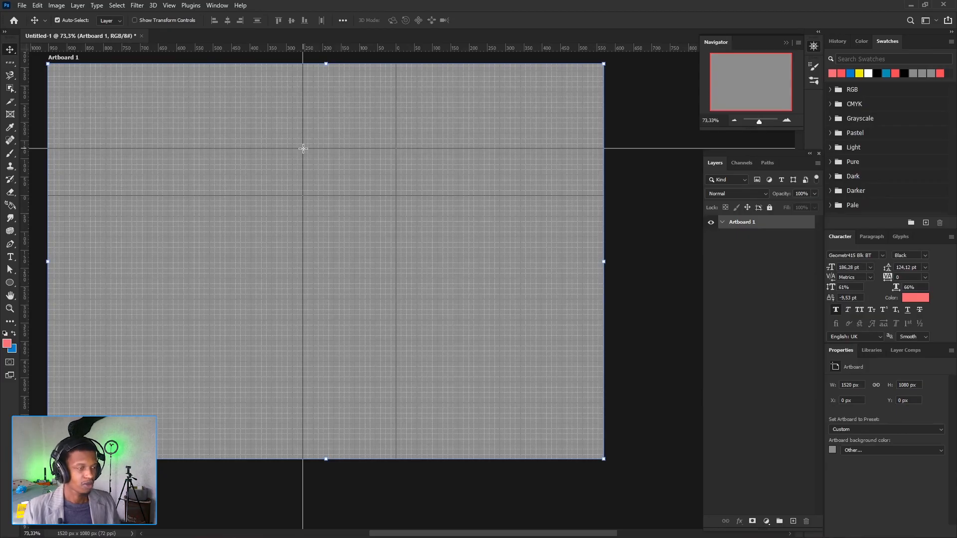
drag(303, 148, 276, 246)
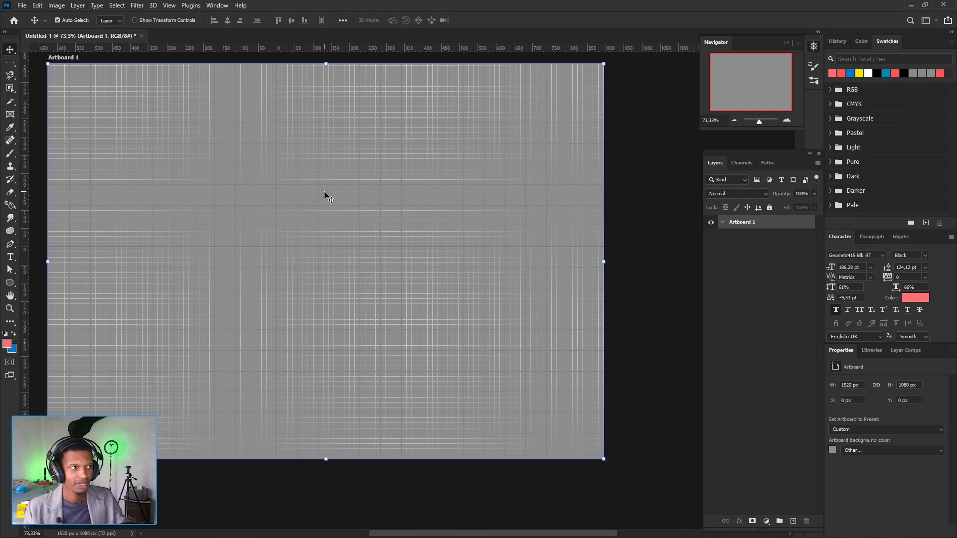
- Hide the grid on the artboard
click(168, 6)
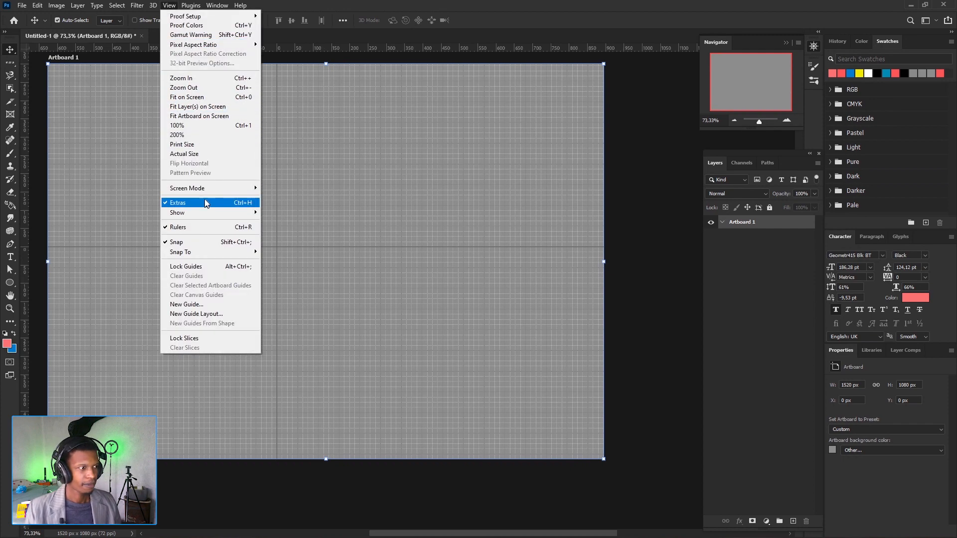
mouse_move(207, 212)
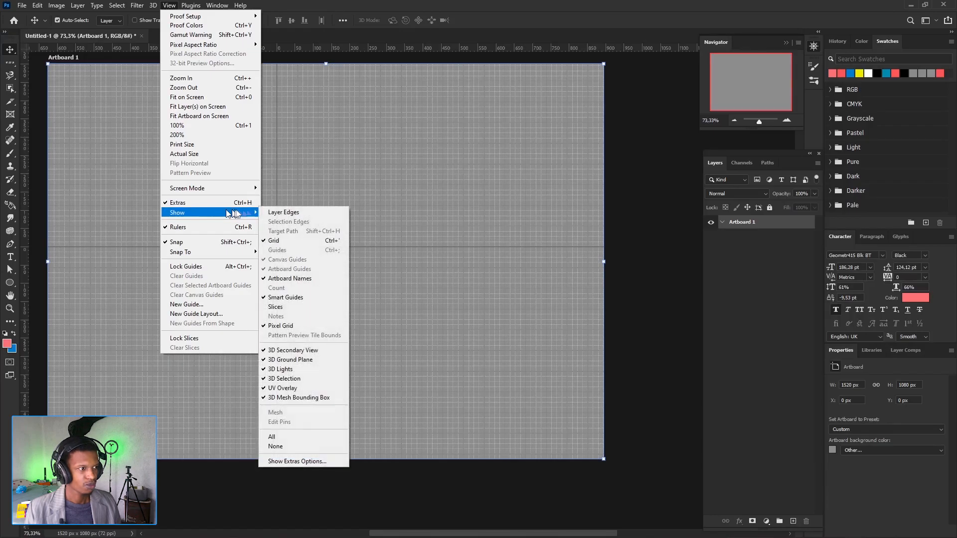
click(274, 243)
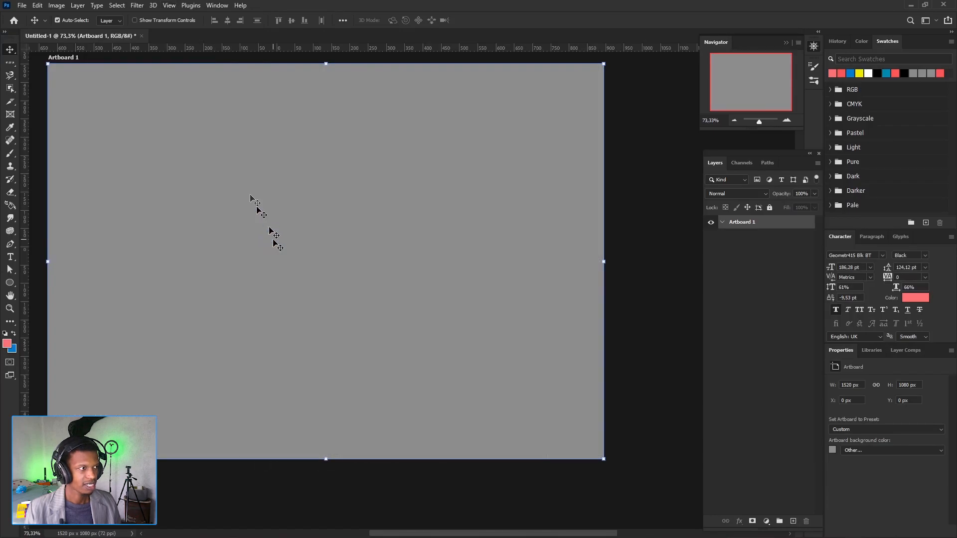
- Draw three tall slices side by side across the artboard with the Slice tool
click(11, 102)
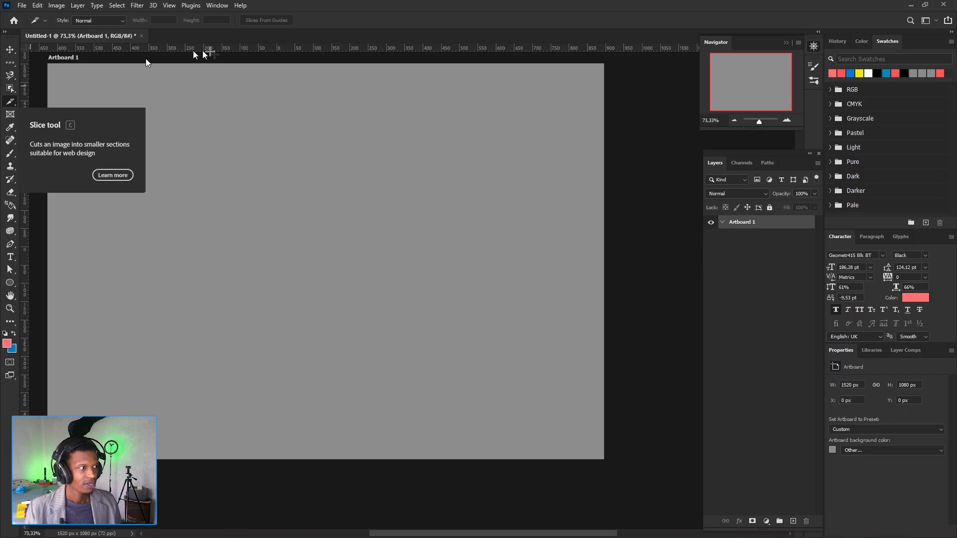
drag(111, 78, 225, 309)
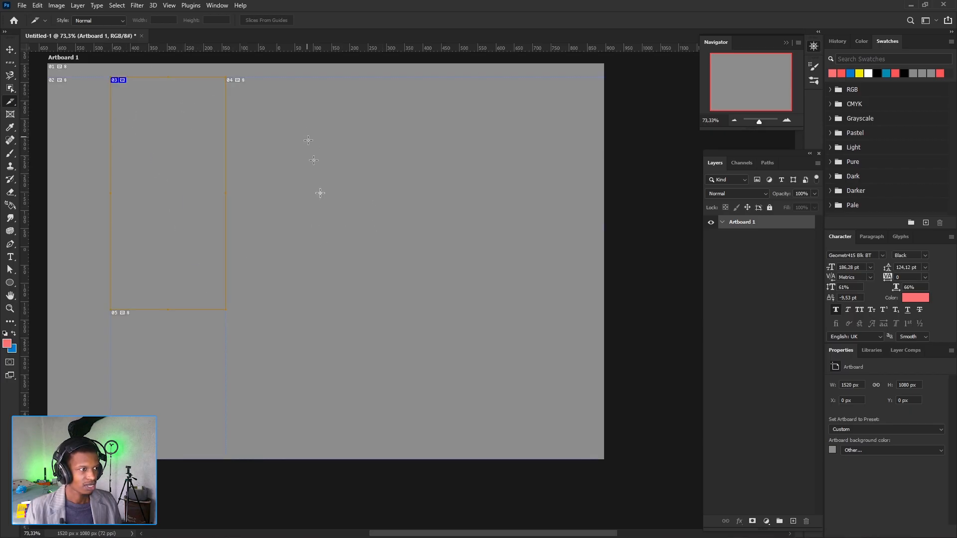
drag(307, 131, 381, 499)
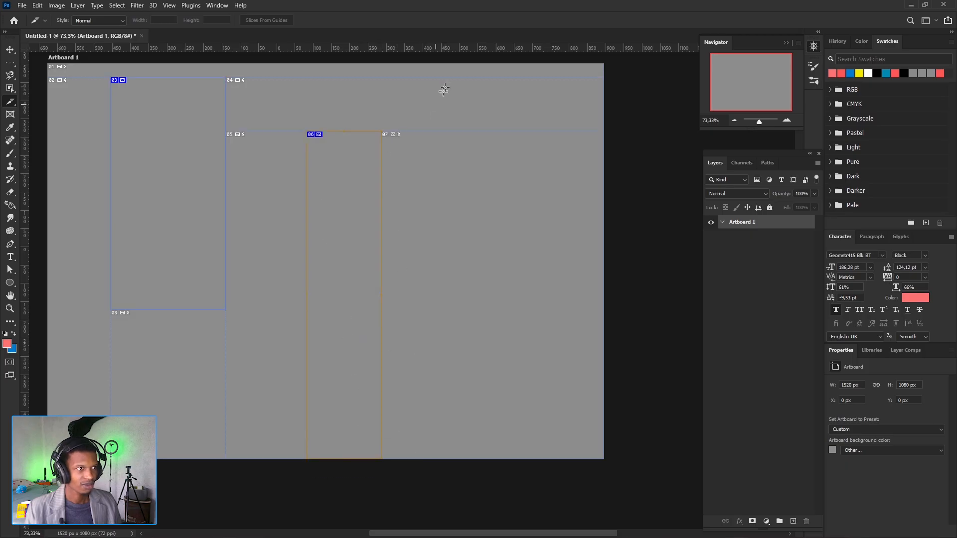
drag(450, 62, 568, 460)
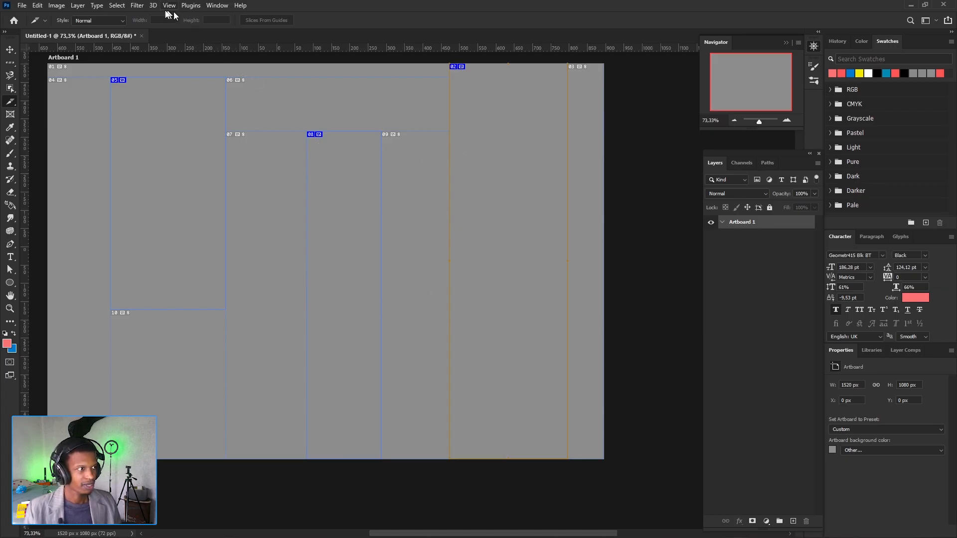
- In the Guides, Grid & Slices preferences, try Light Red and Green as the slice line color
click(37, 6)
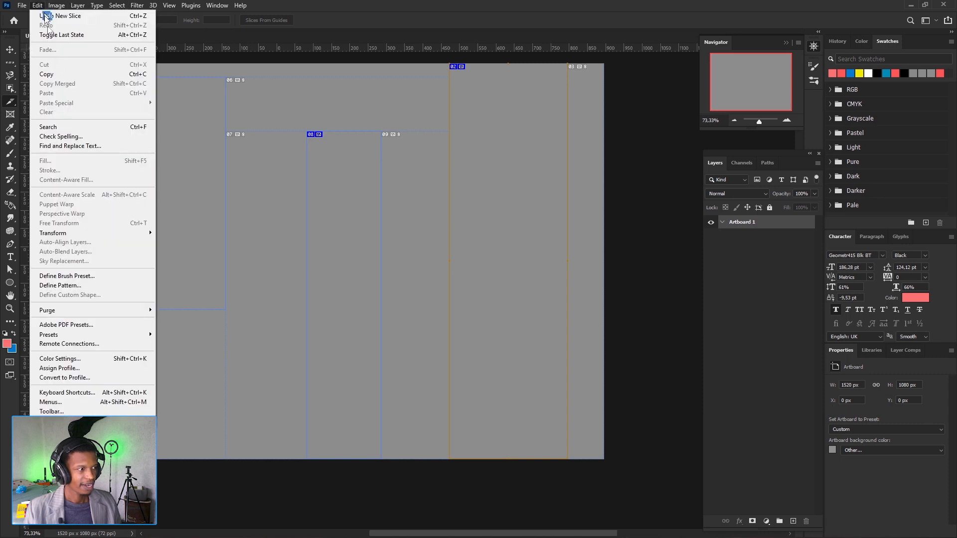
mouse_move(149, 420)
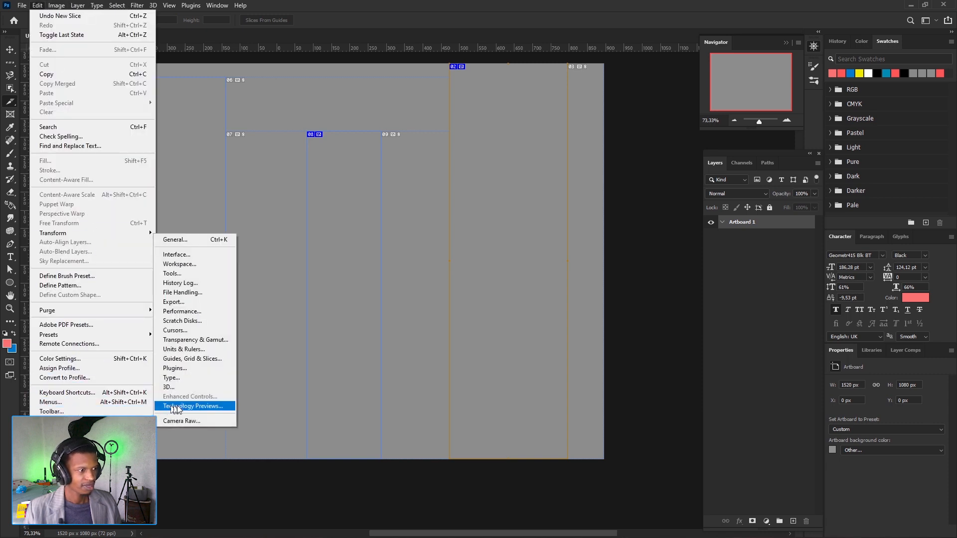
click(190, 358)
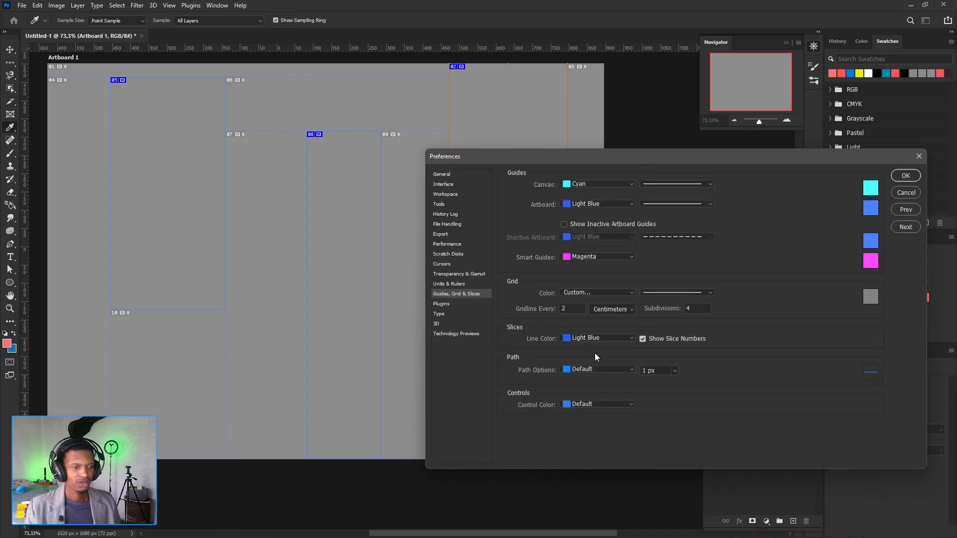
click(631, 338)
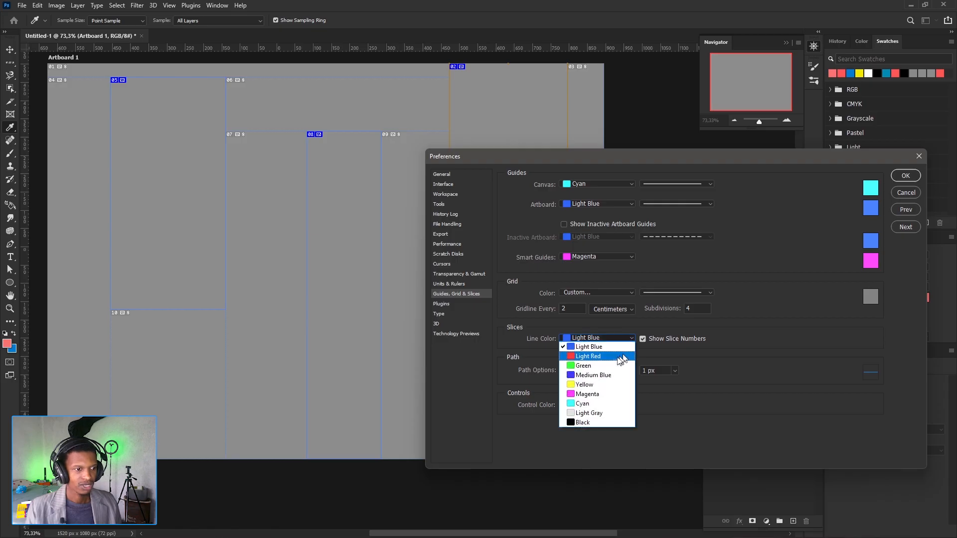
click(596, 352)
click(624, 340)
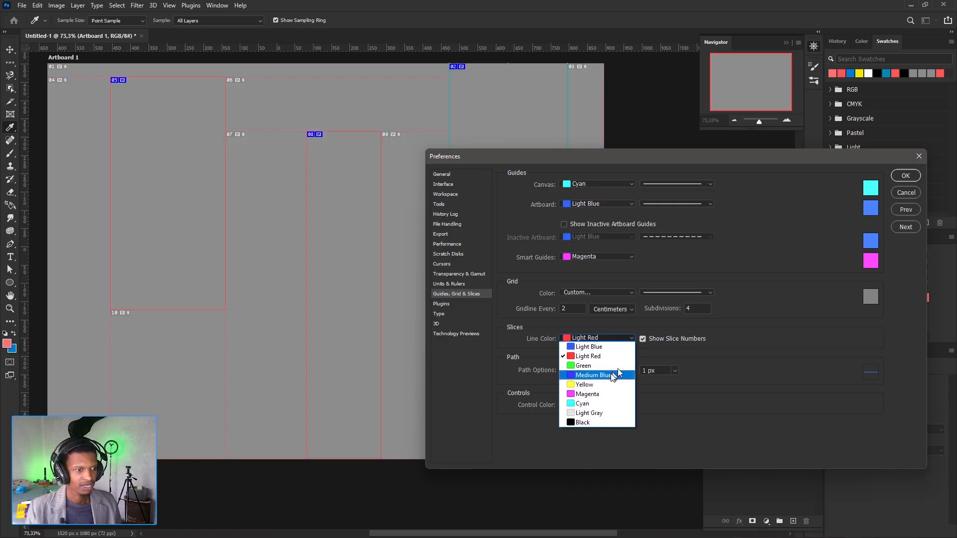
click(598, 362)
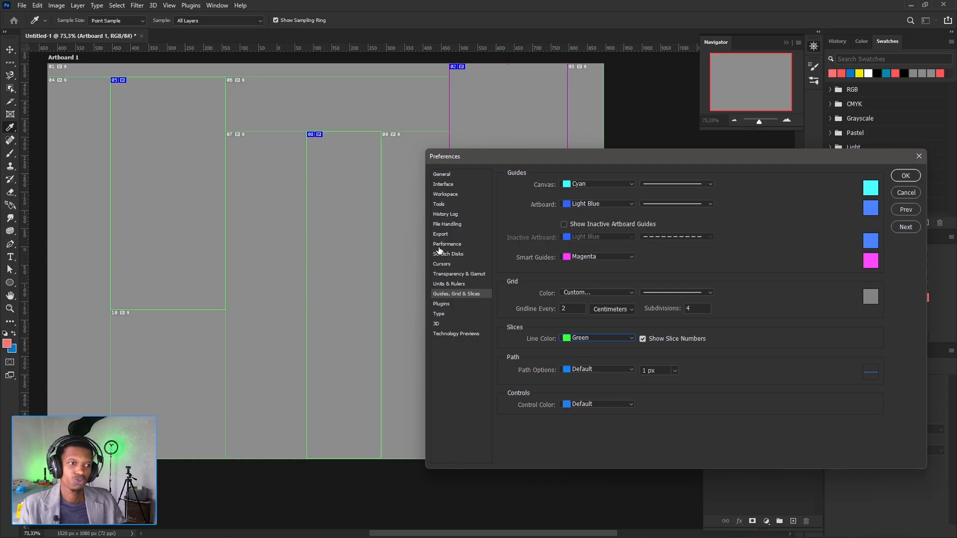
- Switch the slice numbers off and on again, and cancel the preference changes
click(642, 339)
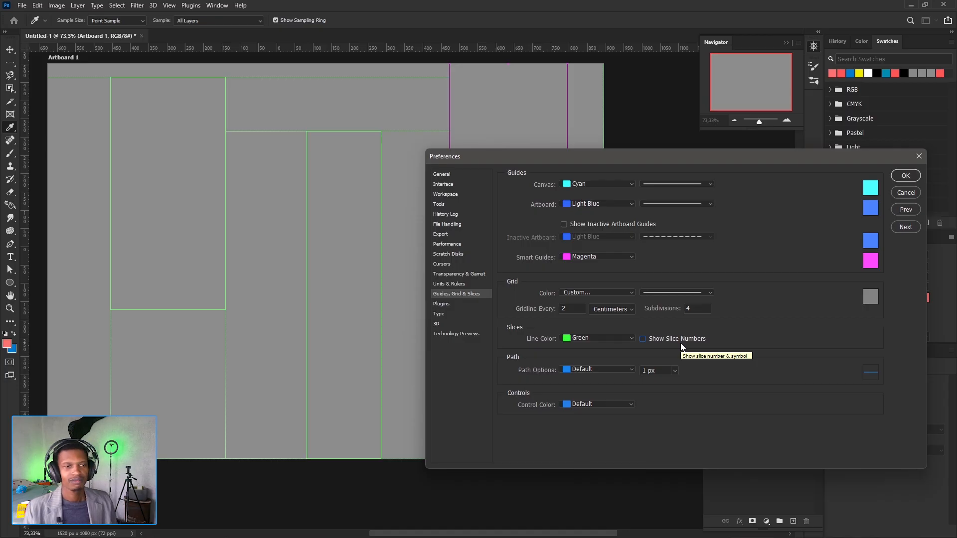
click(643, 340)
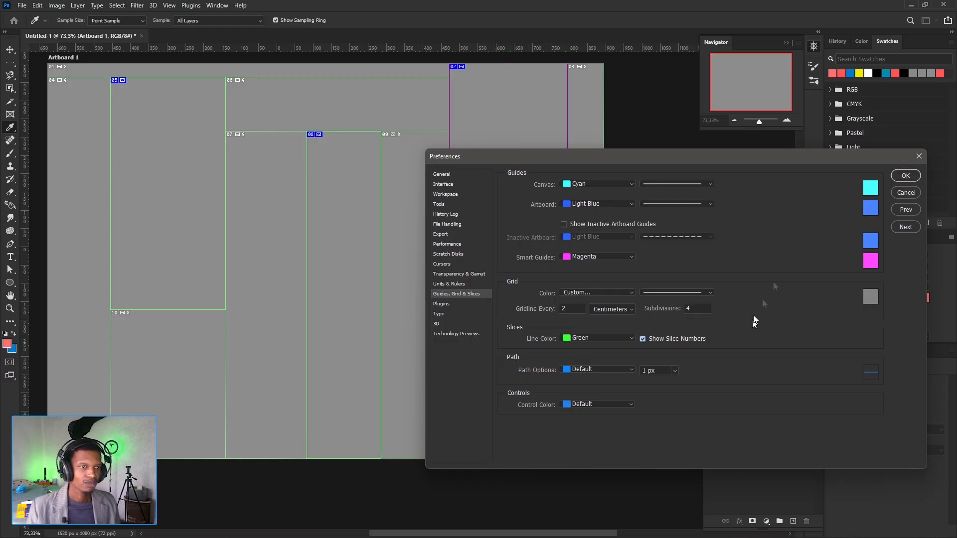
click(905, 192)
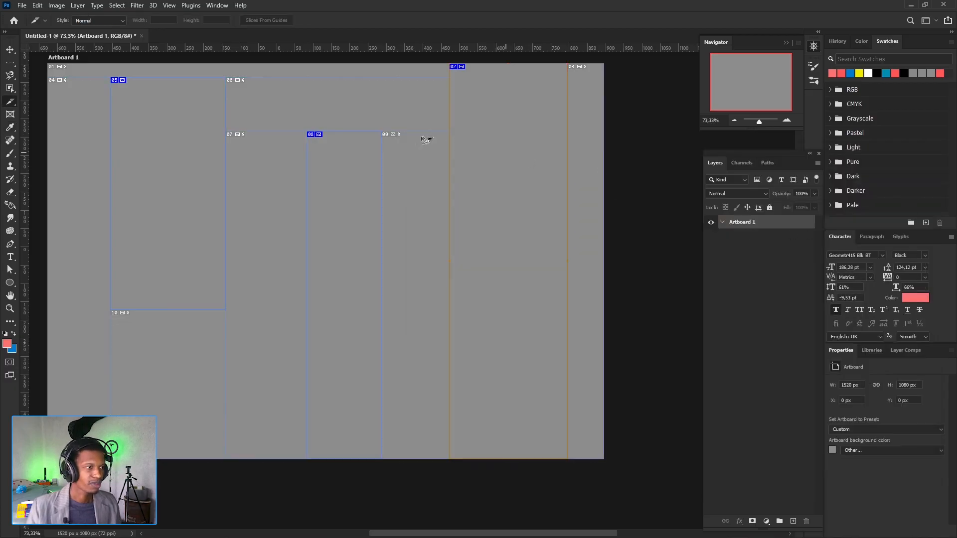
- Undo the three slices and the earlier removal of the horizontal guide
key(ctrl+z)
key(ctrl+z)
key(ctrl+z)
key(ctrl+z)
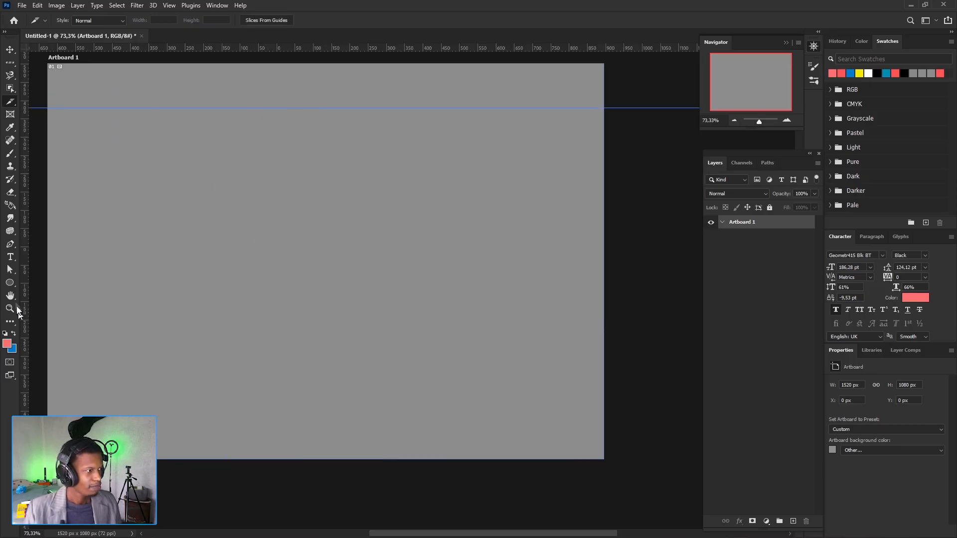
- Remove the horizontal guide from the artboard and hide the rulers
key(v)
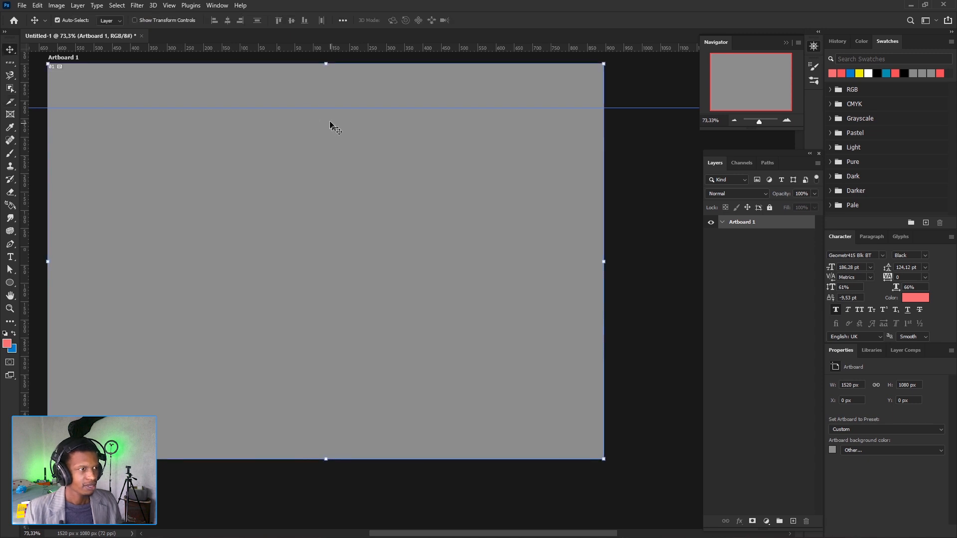
drag(322, 107, 321, 45)
key(ctrl+r)
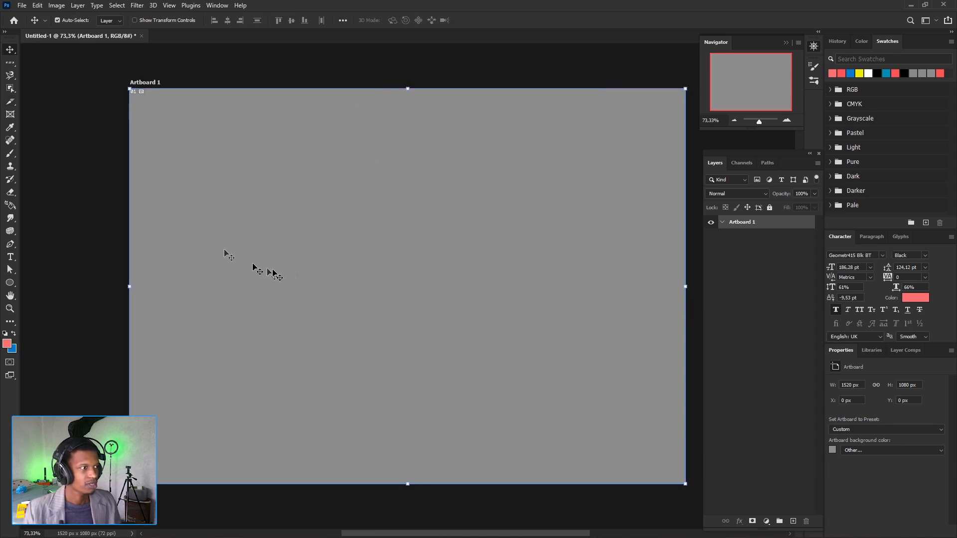
drag(392, 293, 351, 280)
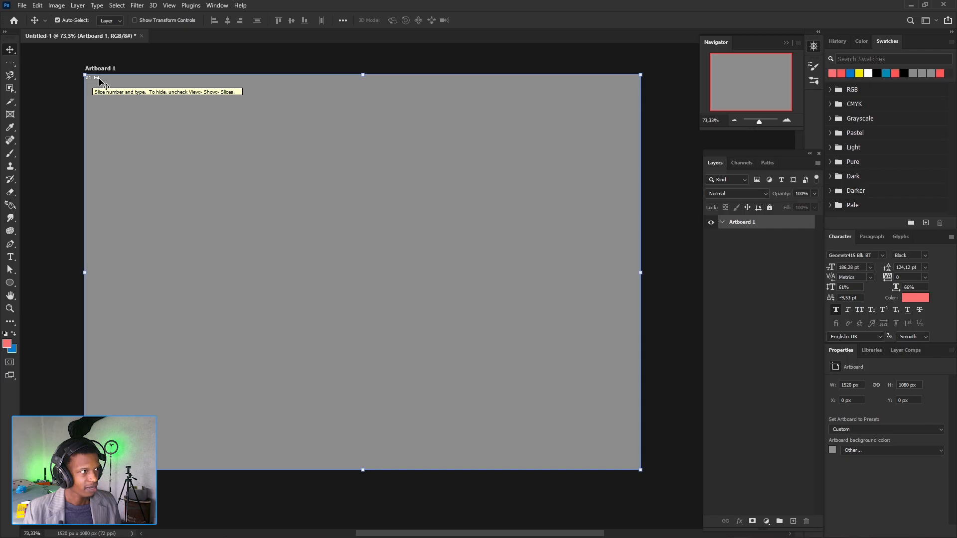
- Turn off the display of slices on the artboard
click(169, 6)
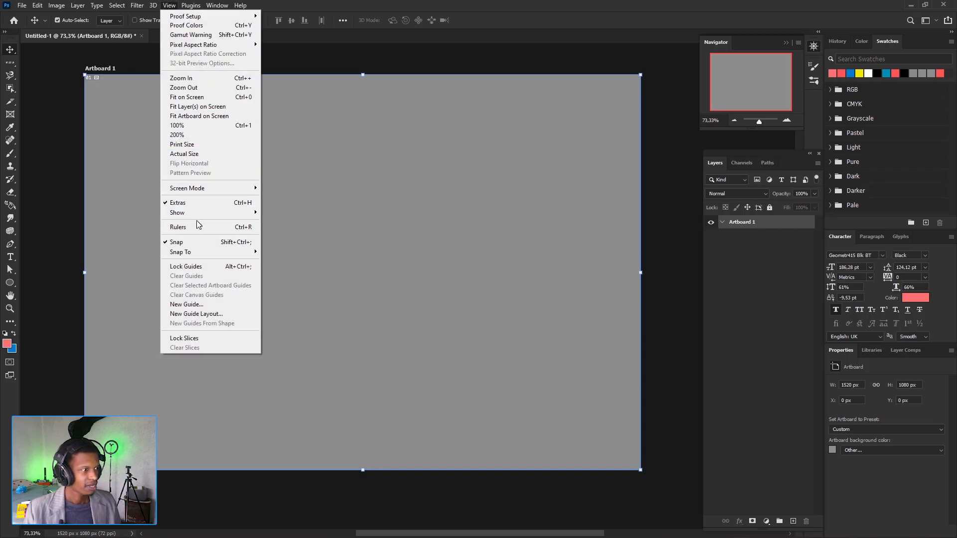
mouse_move(192, 212)
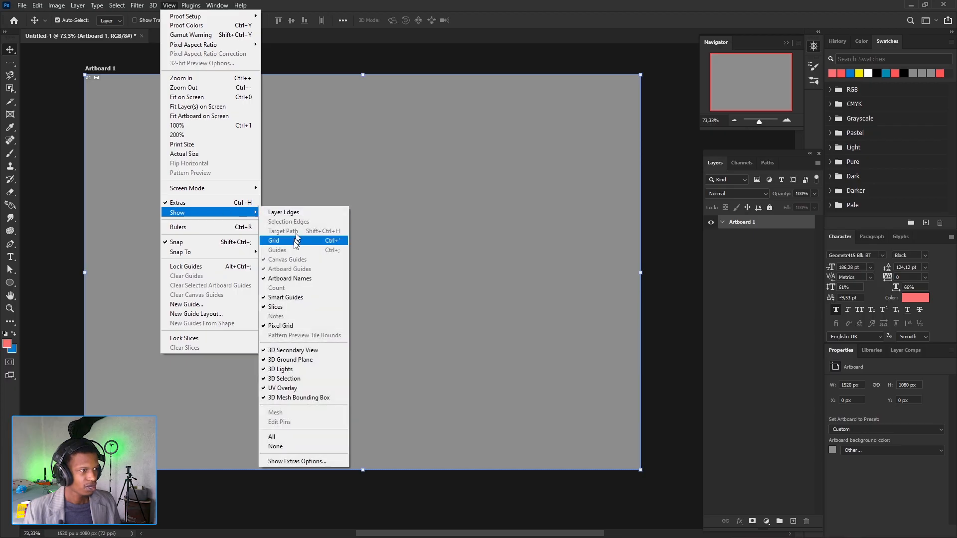
click(283, 311)
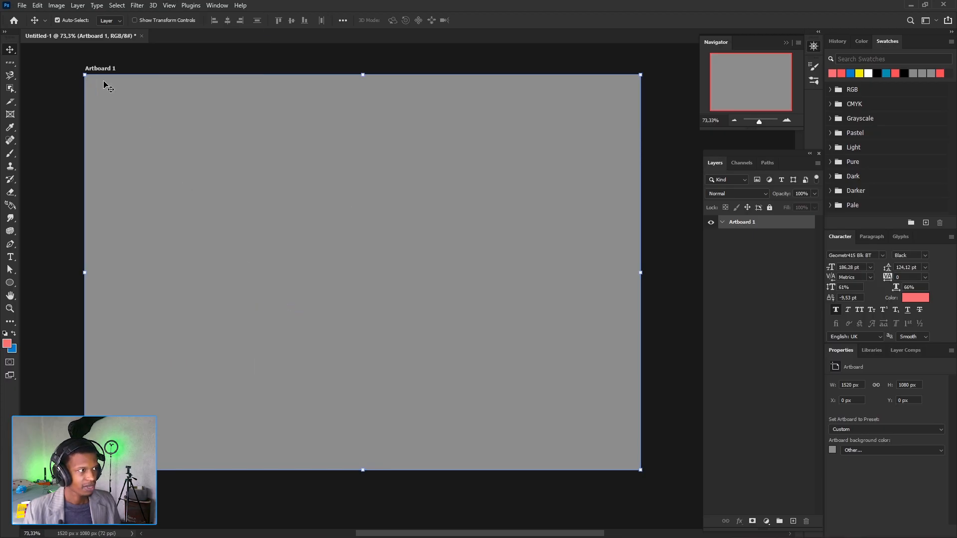
- View the Pen tool variants, and move the ellipse up to about X -130 px, Y -398 px
click(9, 247)
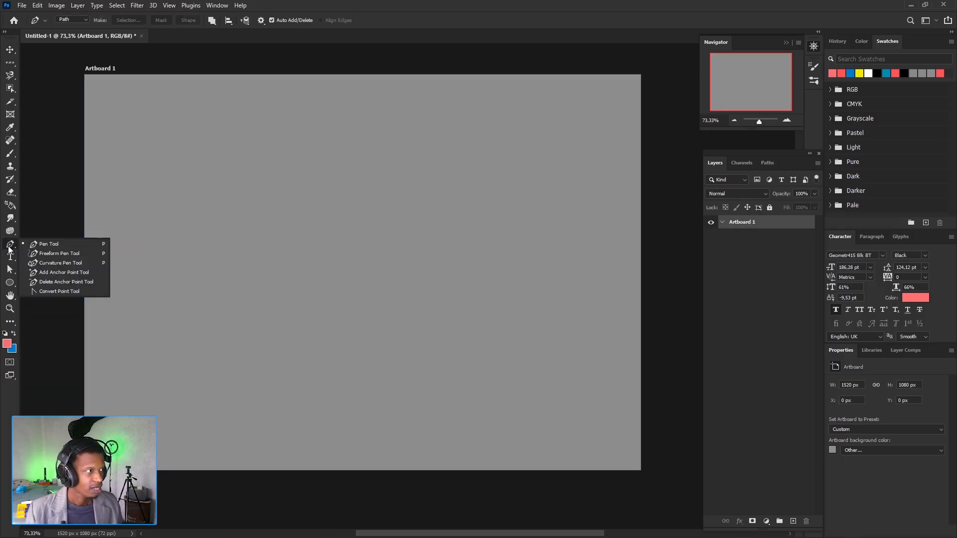
click(438, 39)
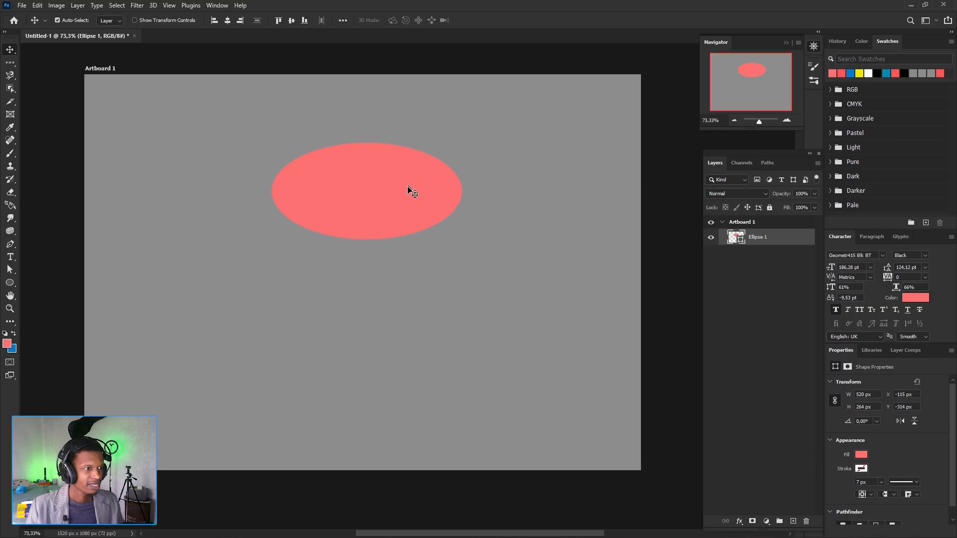
drag(404, 185, 403, 156)
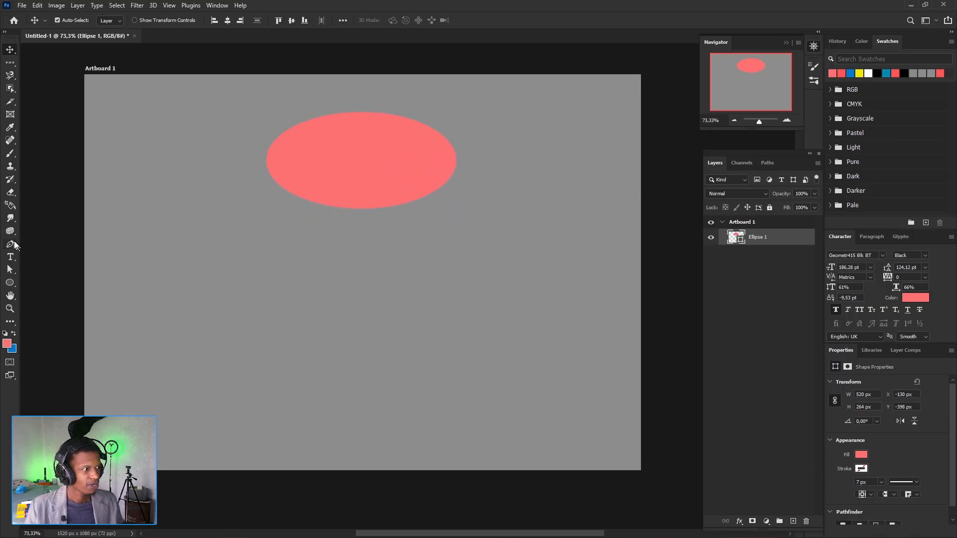
- Draw an open wavy path below the ellipse with the Pen tool, using four main anchor points and curved segments
click(10, 244)
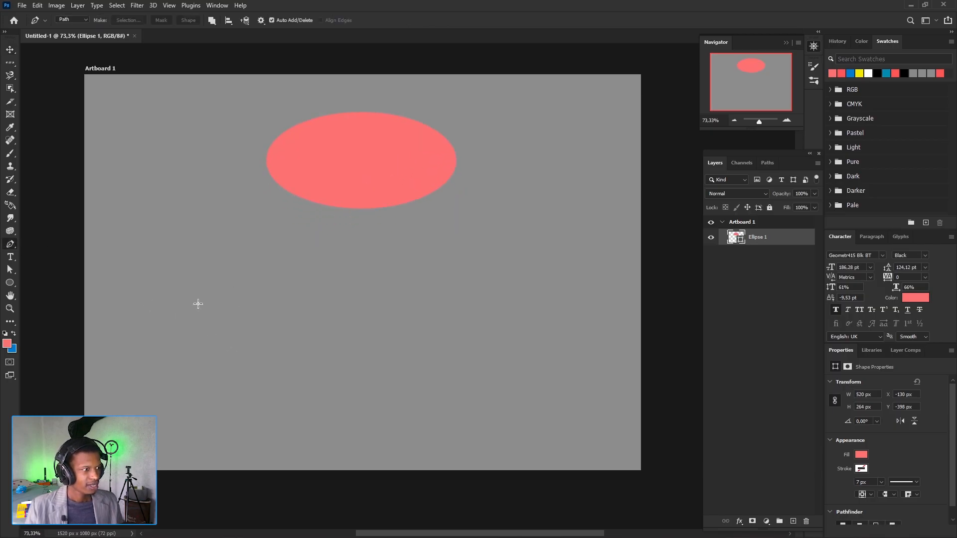
click(154, 313)
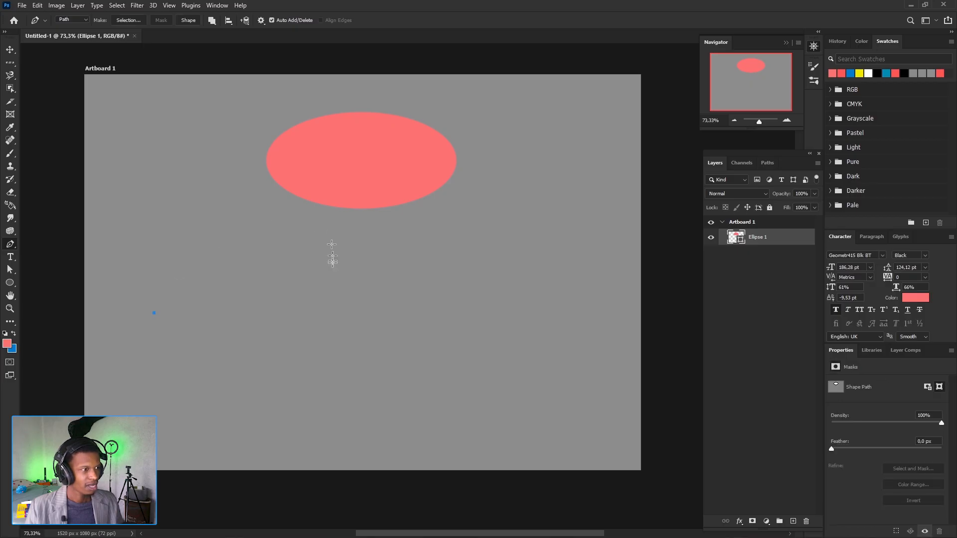
drag(299, 287, 384, 358)
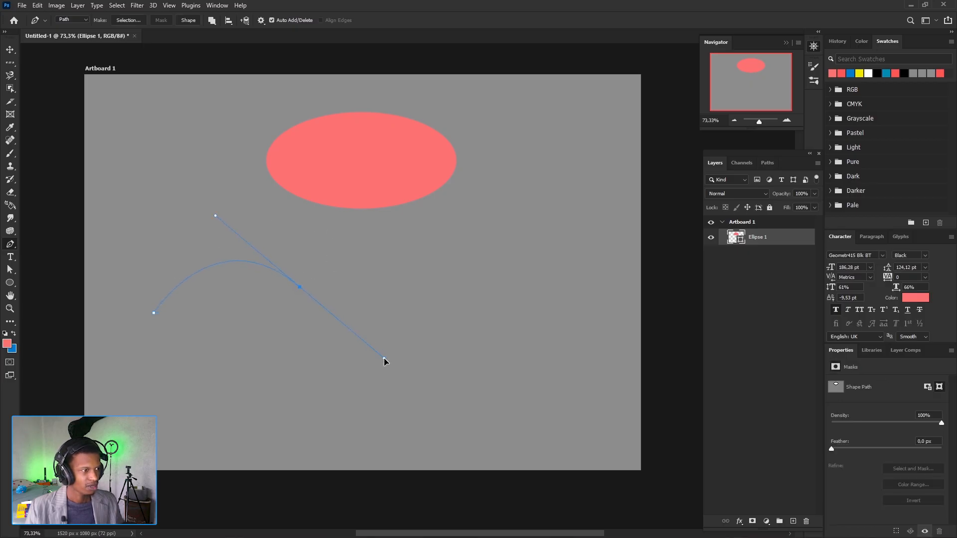
drag(431, 285, 459, 237)
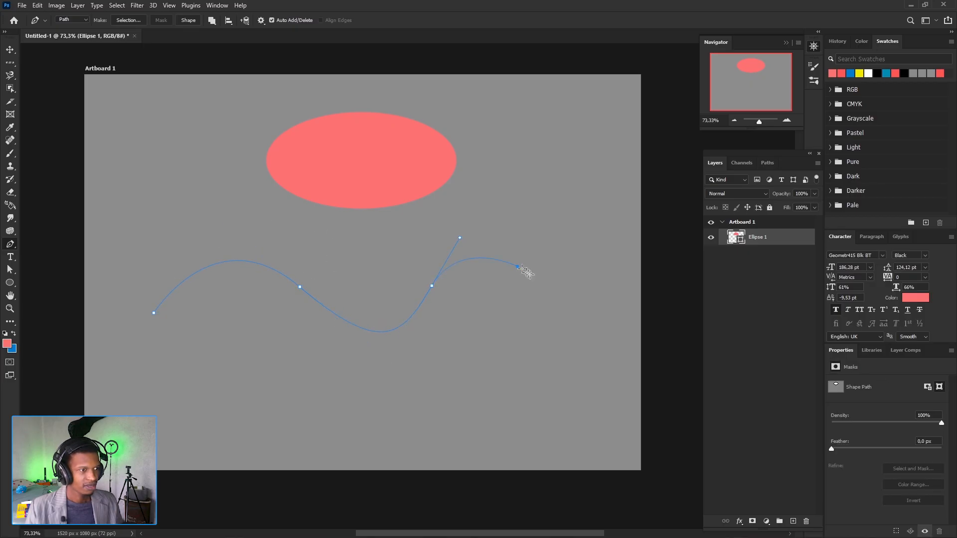
drag(518, 268, 579, 323)
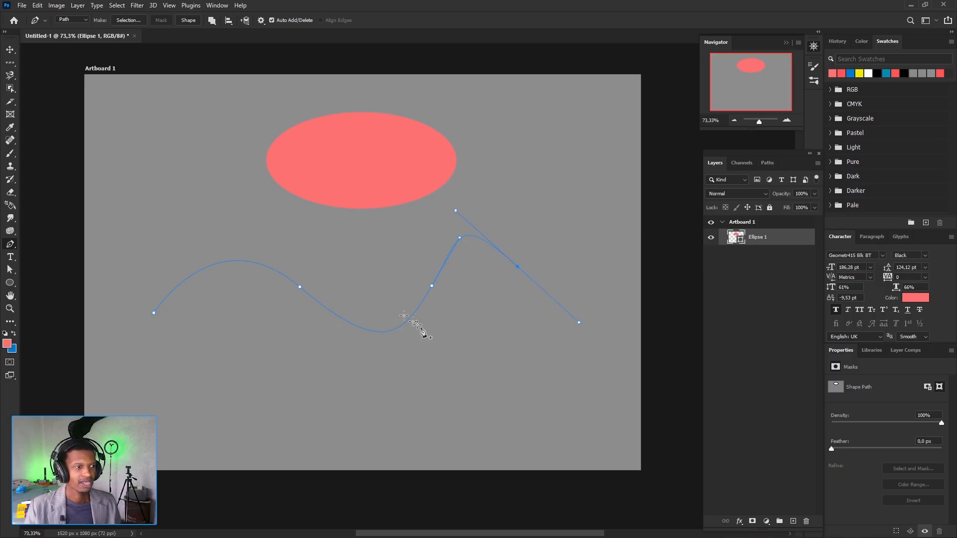
drag(412, 332, 351, 302)
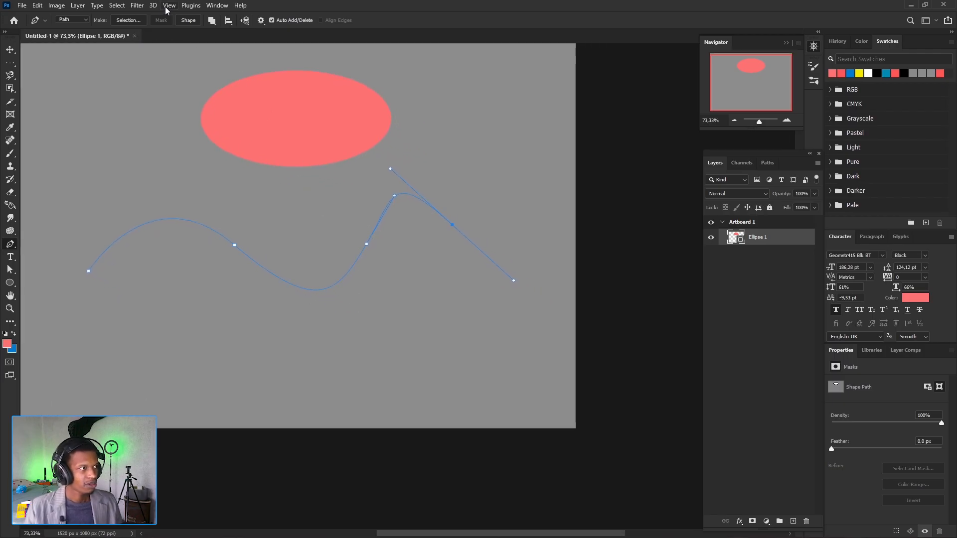
- In the guides, grid and slices preferences, try Green and Light Red as the path colour, ending on Green
click(38, 5)
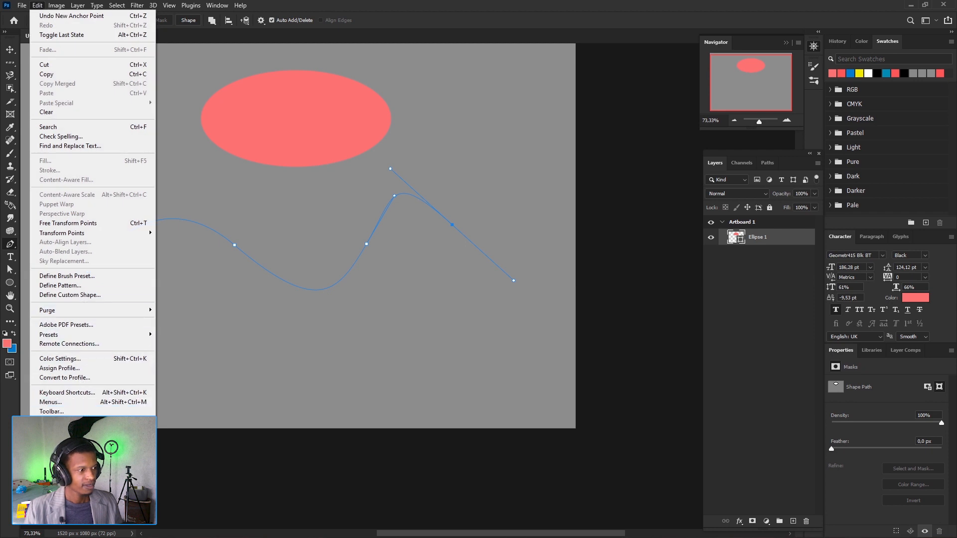
mouse_move(55, 420)
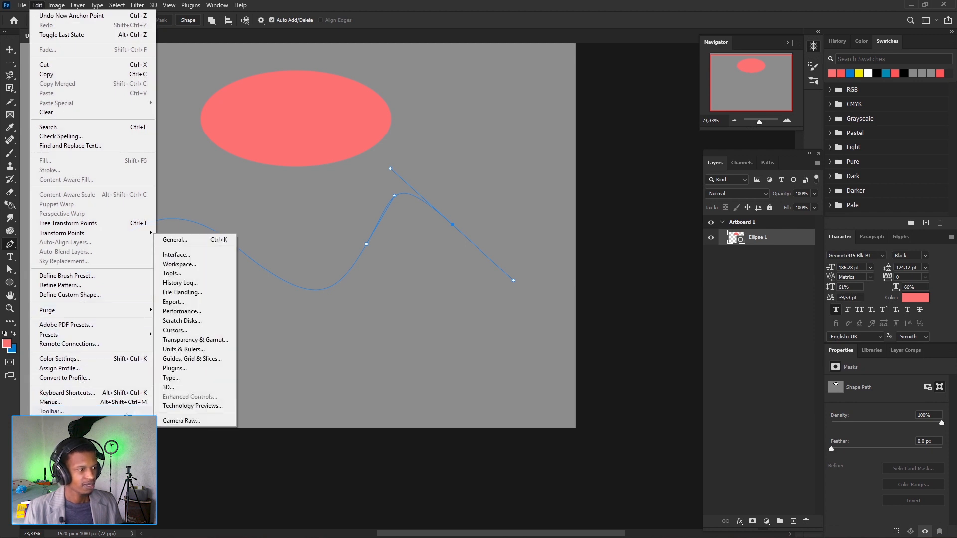
click(199, 359)
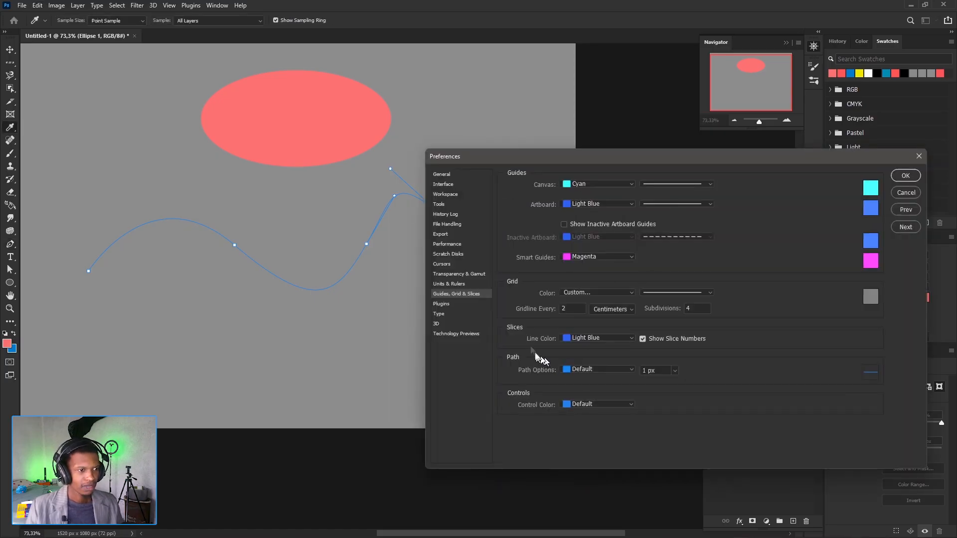
click(634, 370)
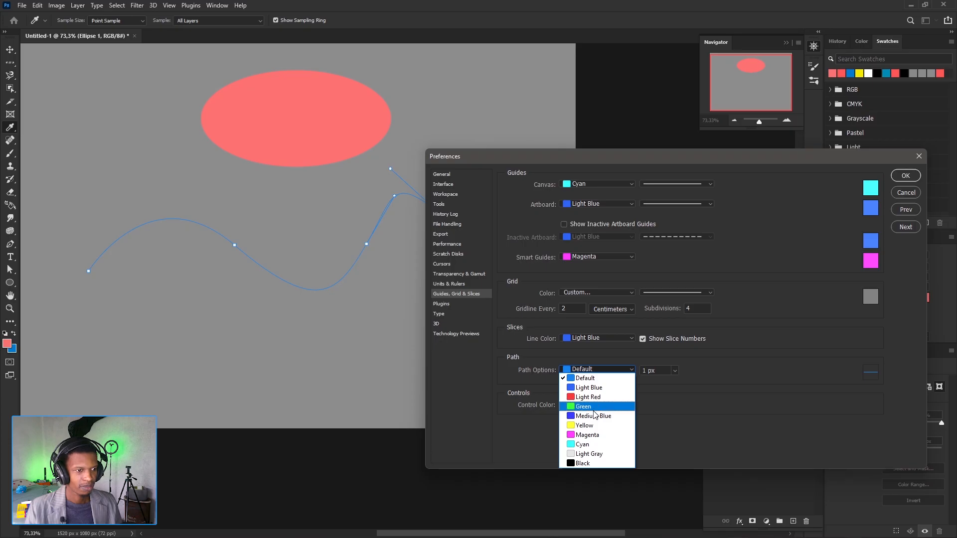
click(593, 412)
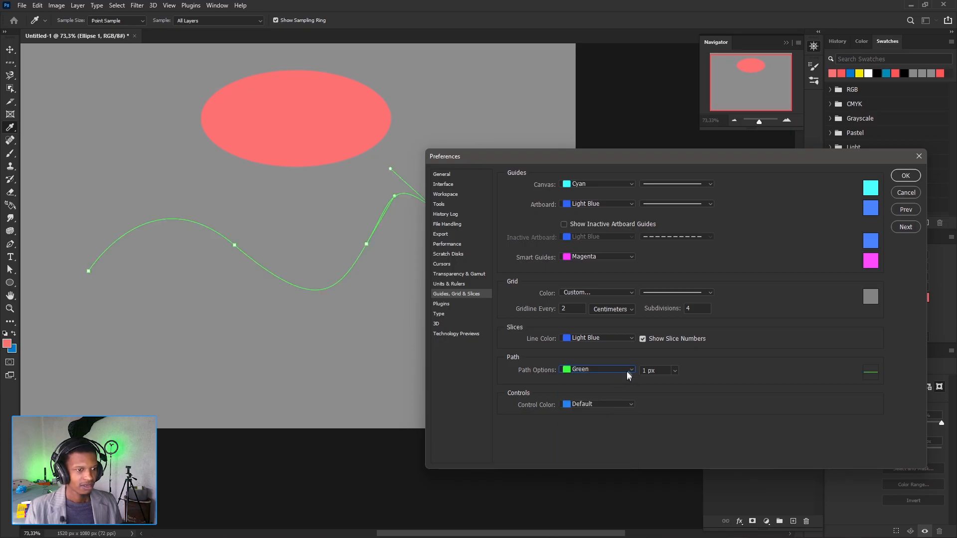
click(626, 371)
click(595, 397)
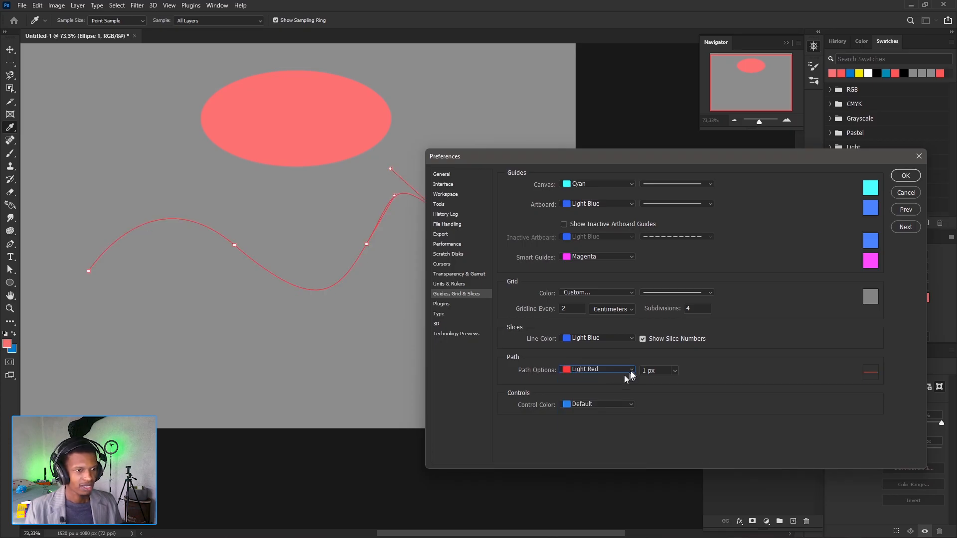
click(623, 372)
click(594, 407)
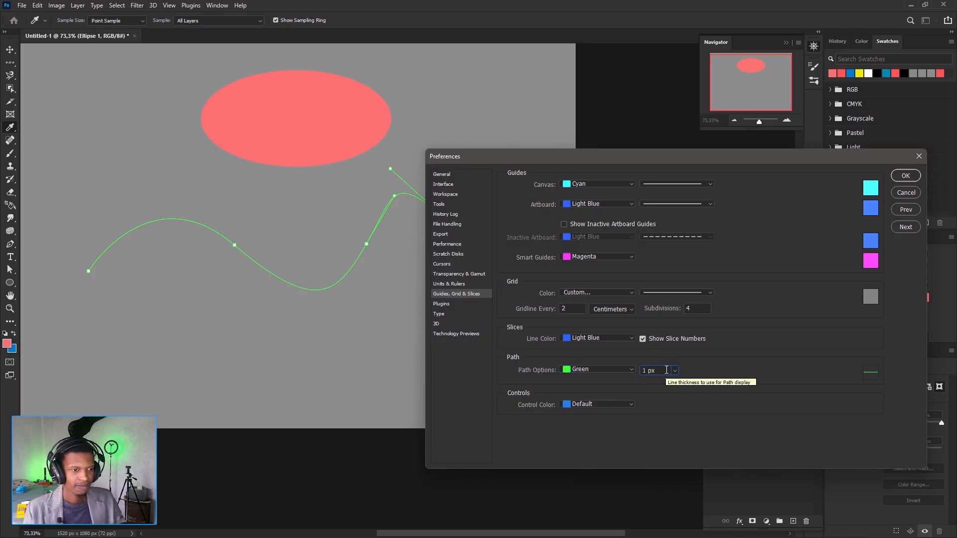
- Set the path line thickness to 3 px, view the control colour setting, and discard the preference changes
scroll(666, 370, up, 1)
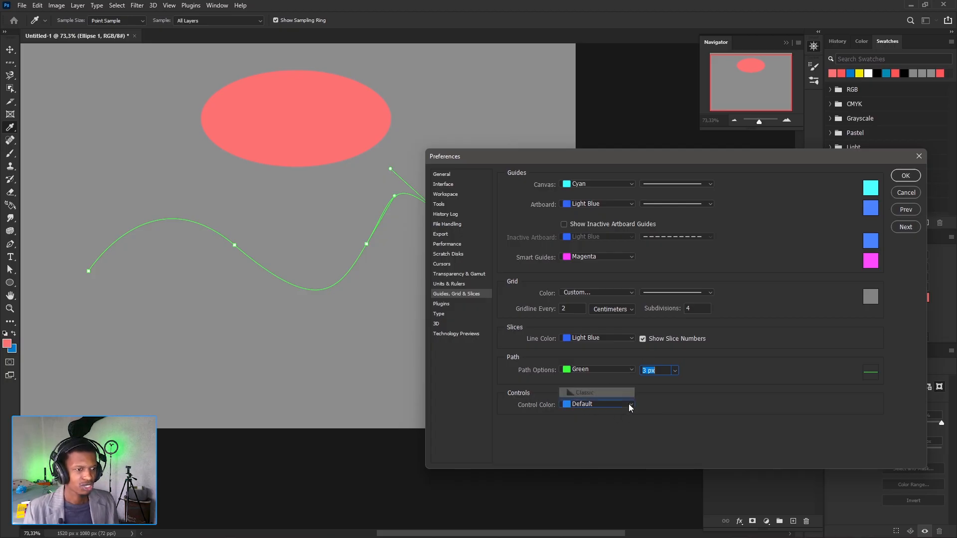
click(629, 403)
click(698, 401)
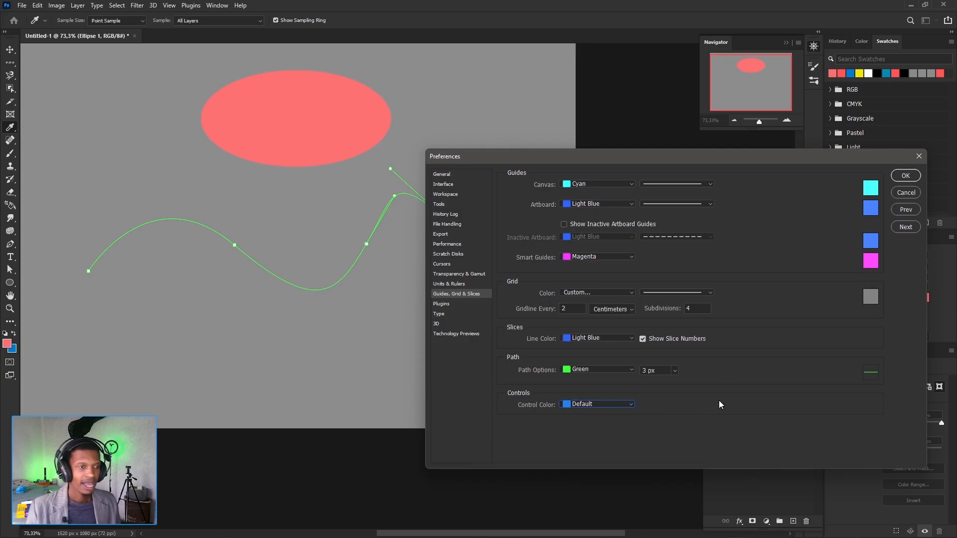
click(905, 192)
key(p)
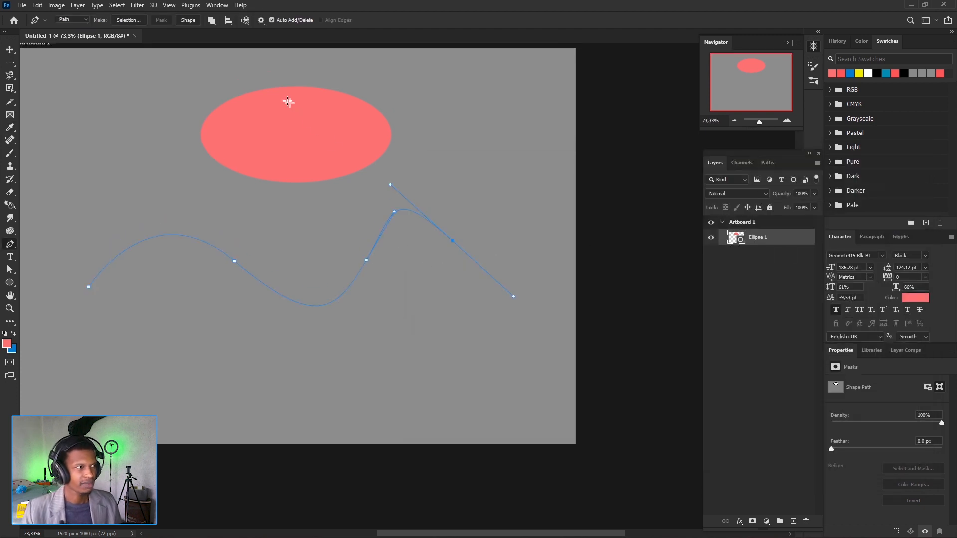
- Show the rulers and place a horizontal guide through the centre of the ellipse
click(170, 6)
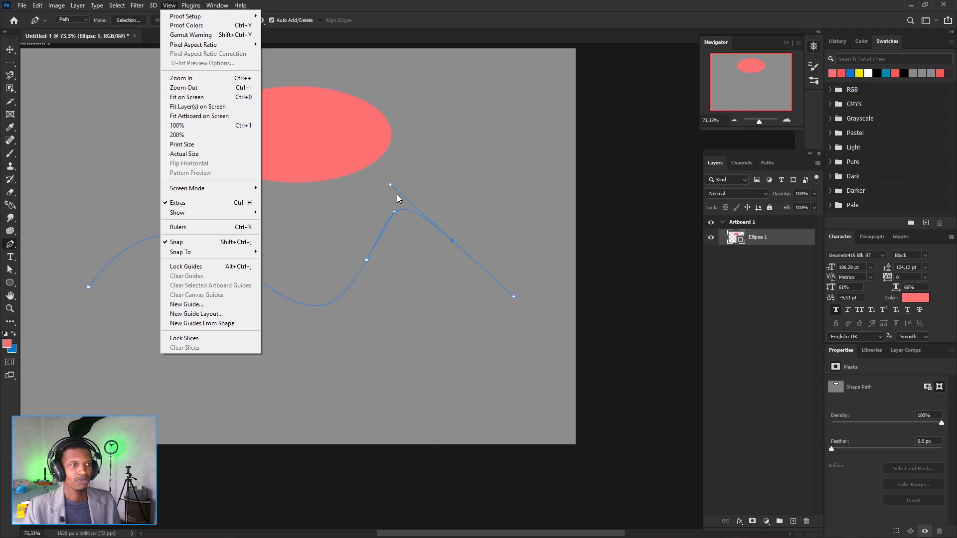
click(354, 62)
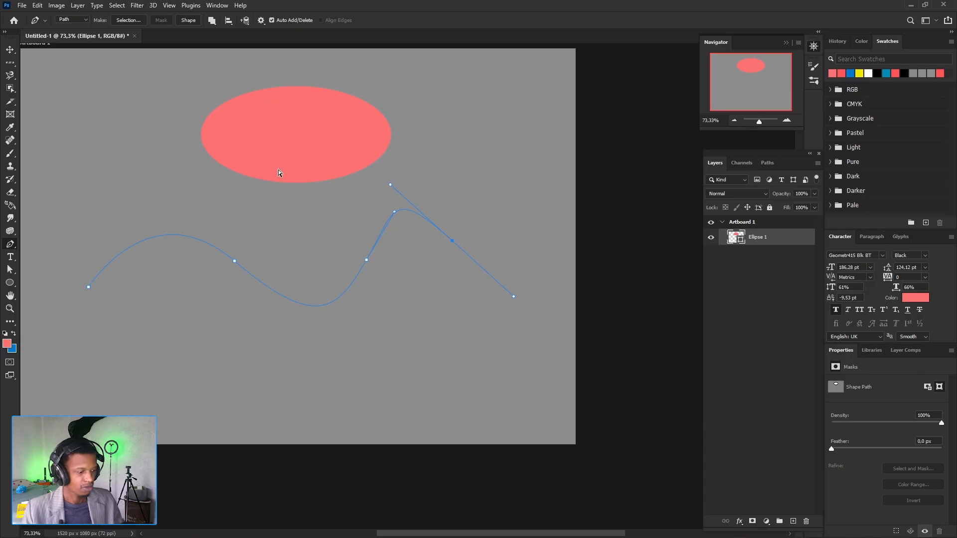
key(ctrl+r)
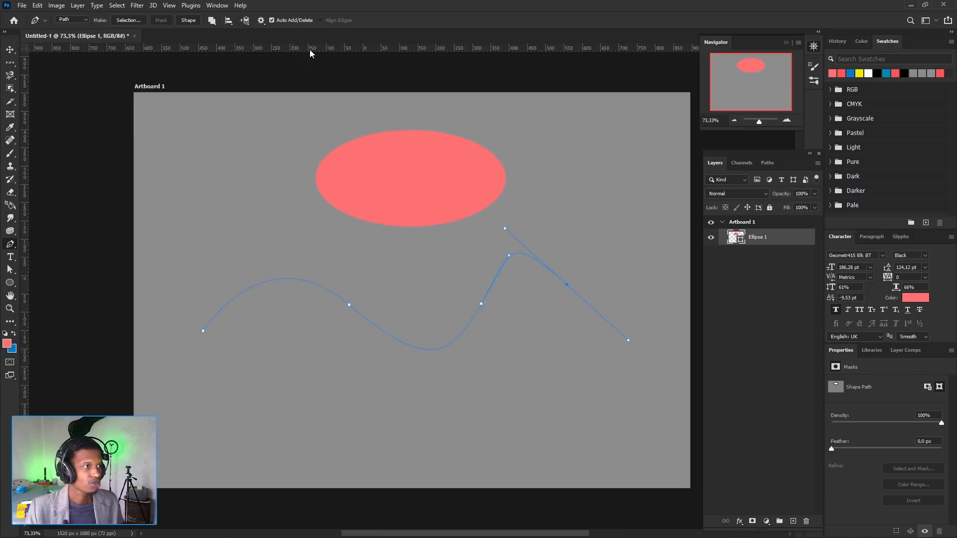
drag(309, 49, 303, 180)
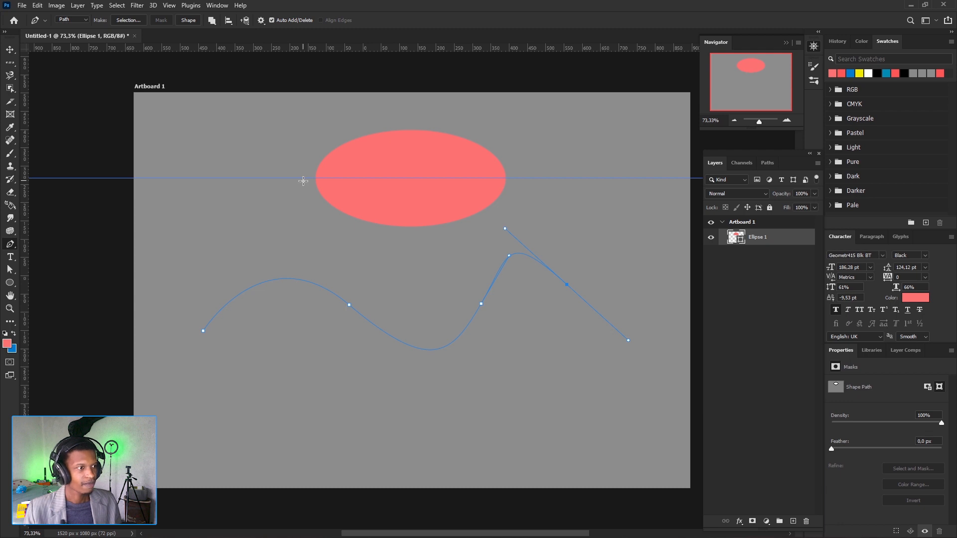
- Move the horizontal guide up near the ellipse's top edge, and lock the guides
click(10, 49)
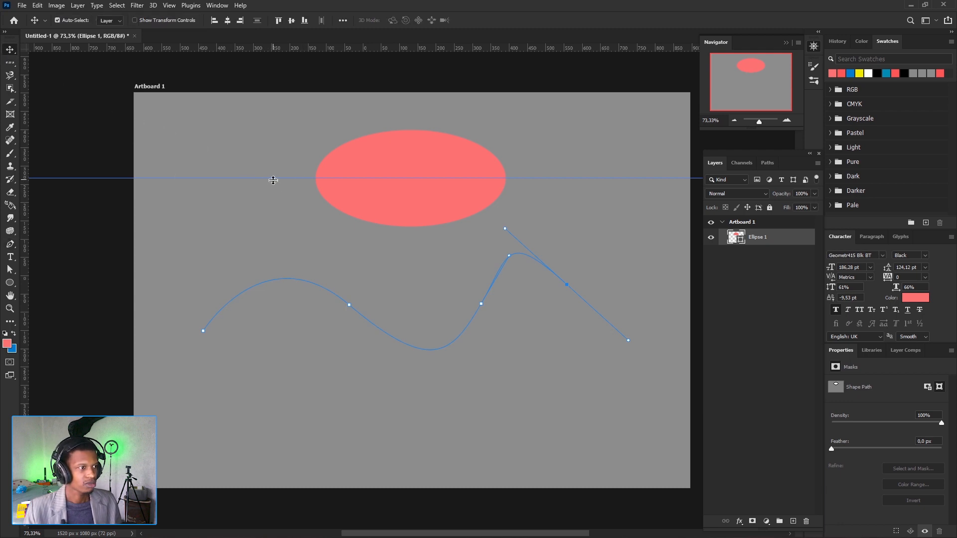
drag(271, 177, 288, 142)
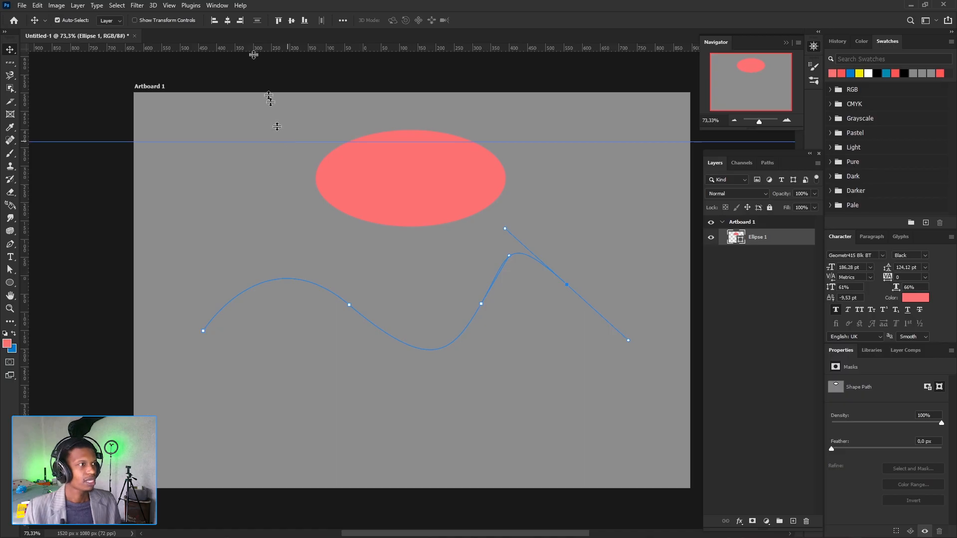
click(169, 5)
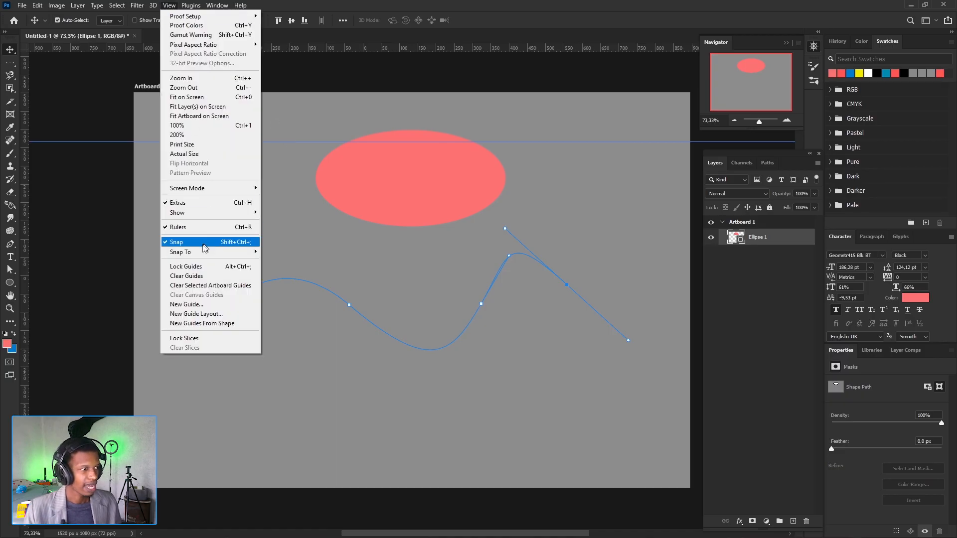
click(201, 268)
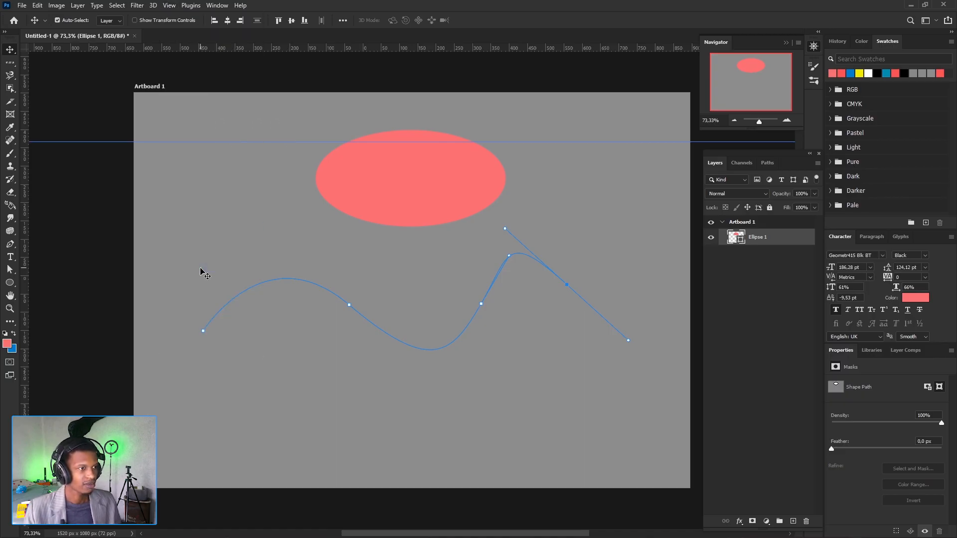
click(311, 145)
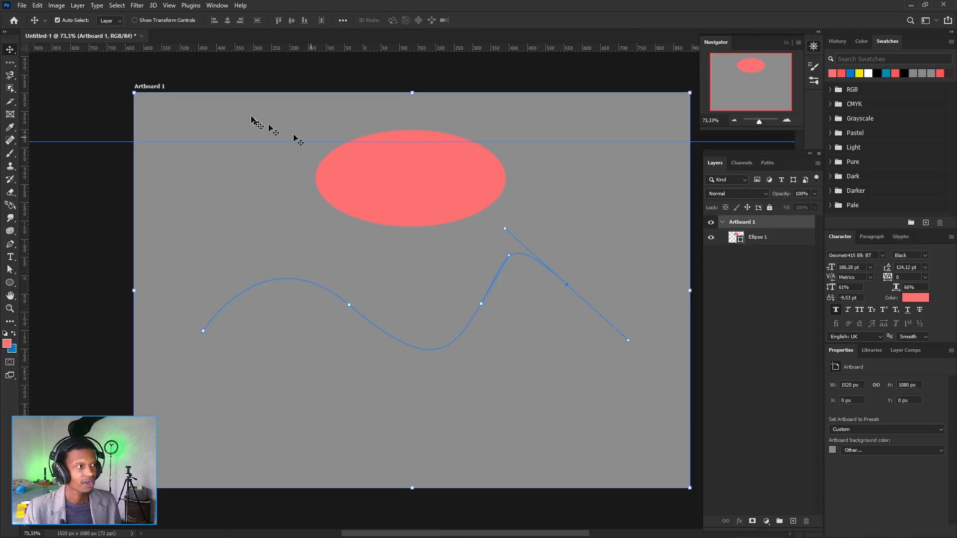
- Unlock the guides and move the horizontal guide back down to the ellipse's centre
click(173, 7)
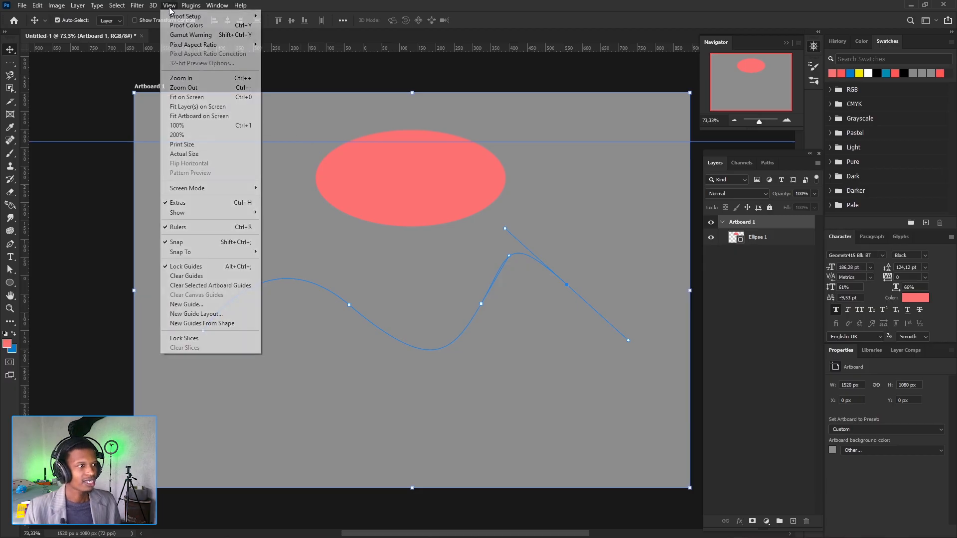
click(198, 267)
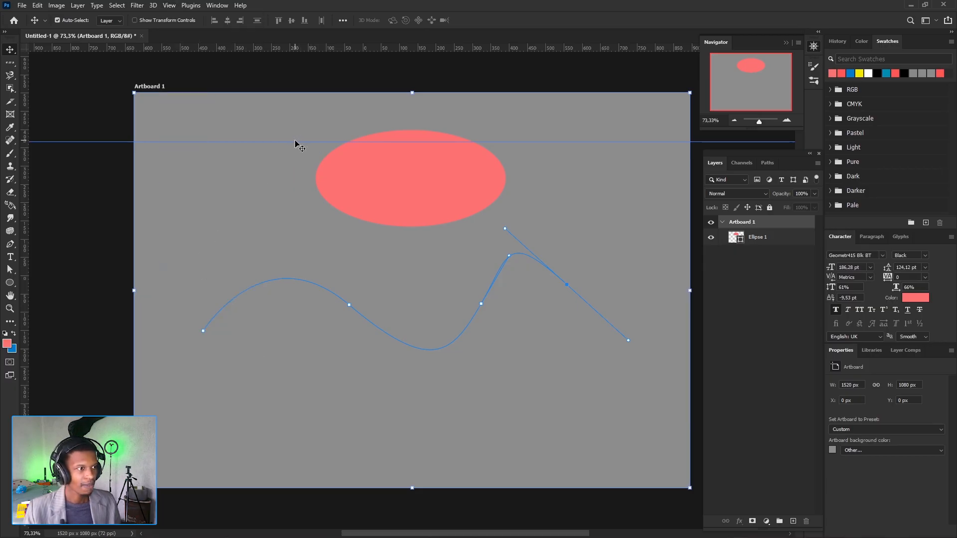
drag(293, 142, 296, 178)
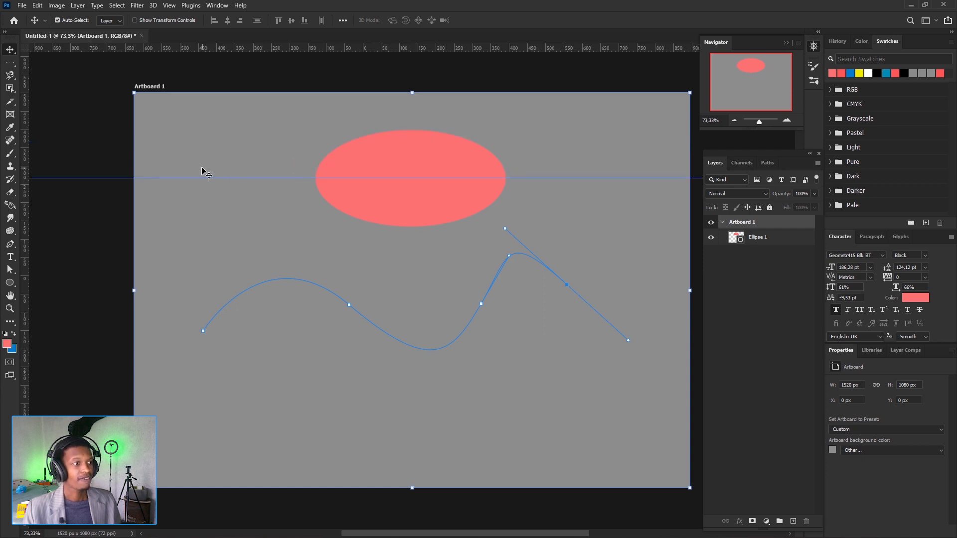
- Clear all guides from the document
click(169, 6)
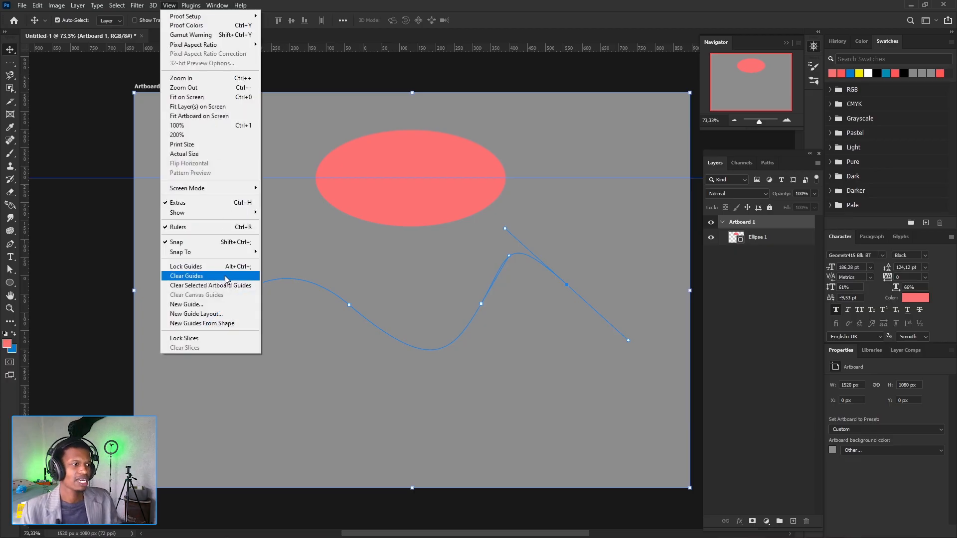
click(201, 275)
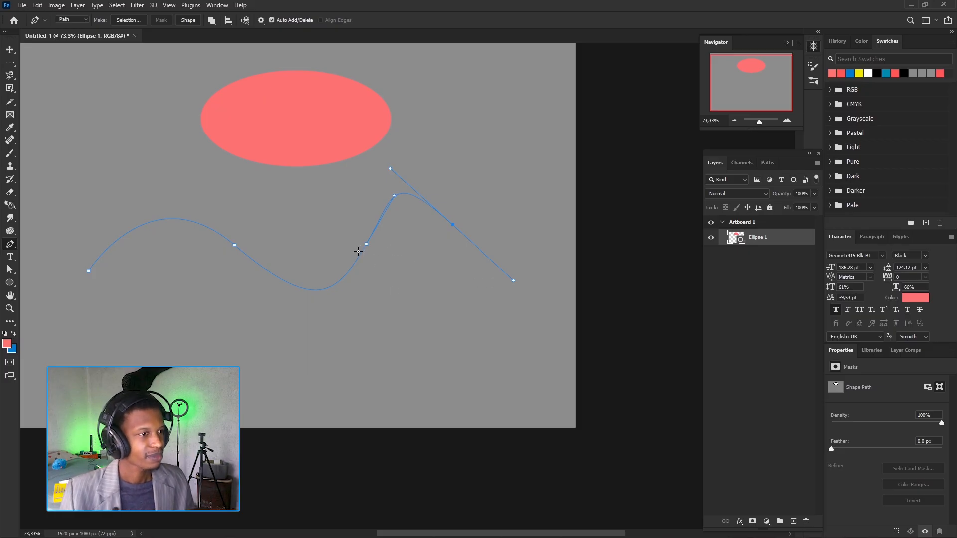
- Examine which extras, such as layer edges, target path and grid, can be shown on the artboard
scroll(358, 250, up, 1)
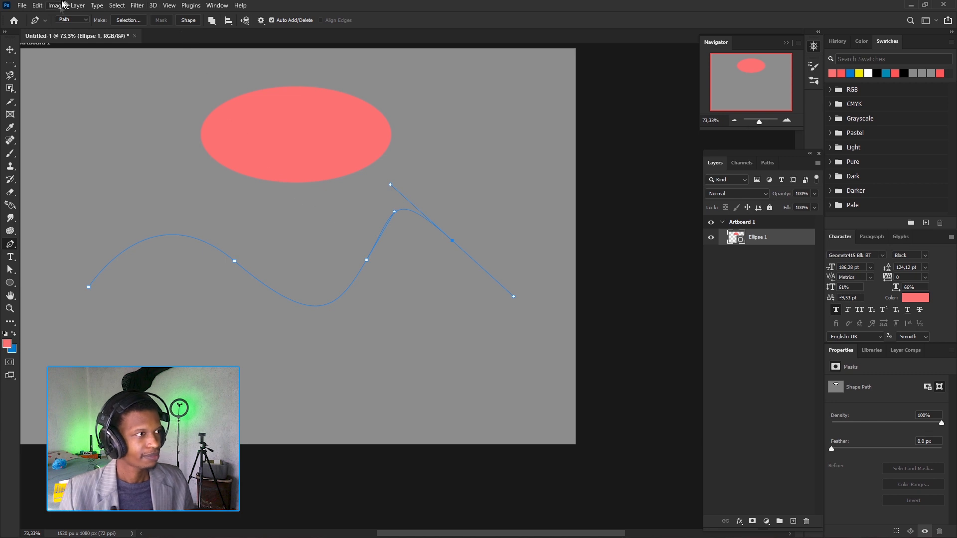
click(168, 5)
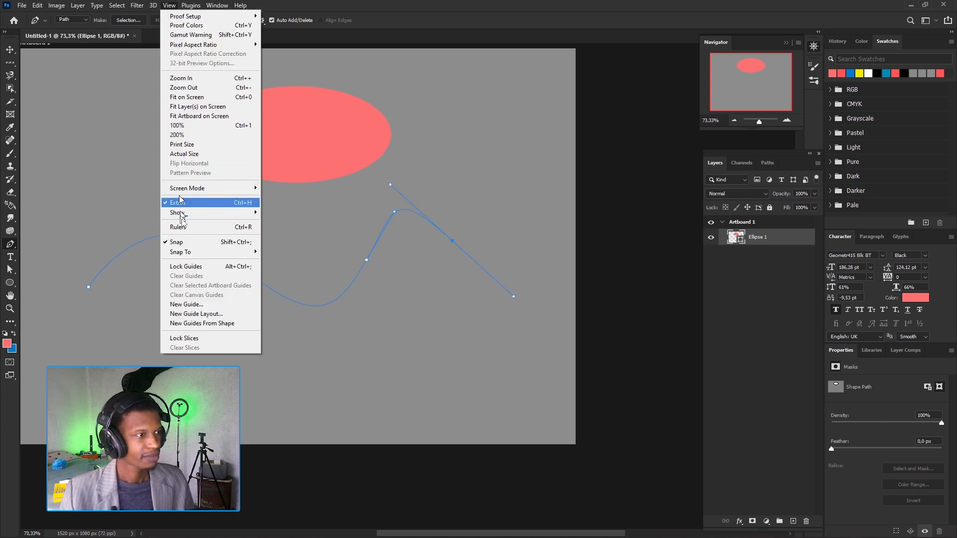
mouse_move(215, 214)
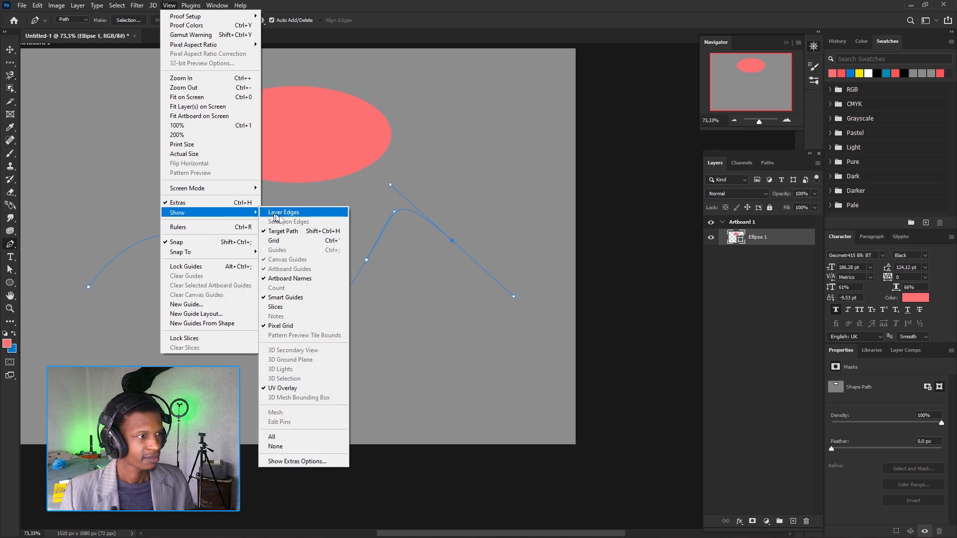